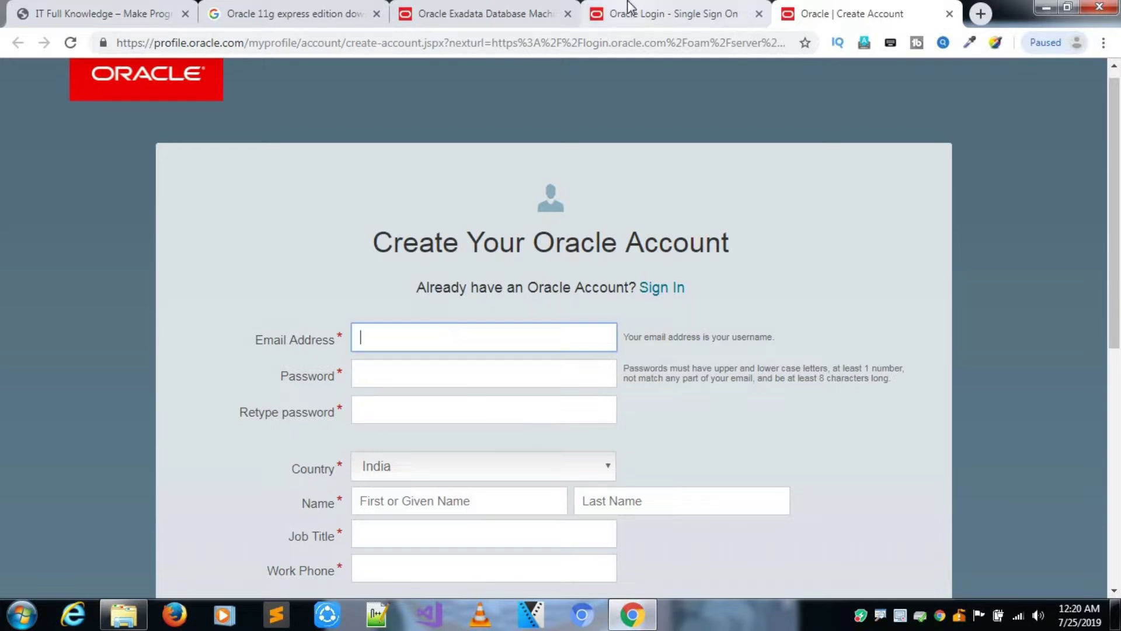
On the Oracle Login tab, enter the account e-mail and password and sign in.
{"action": "left_click", "coordinate": [641, 22]}
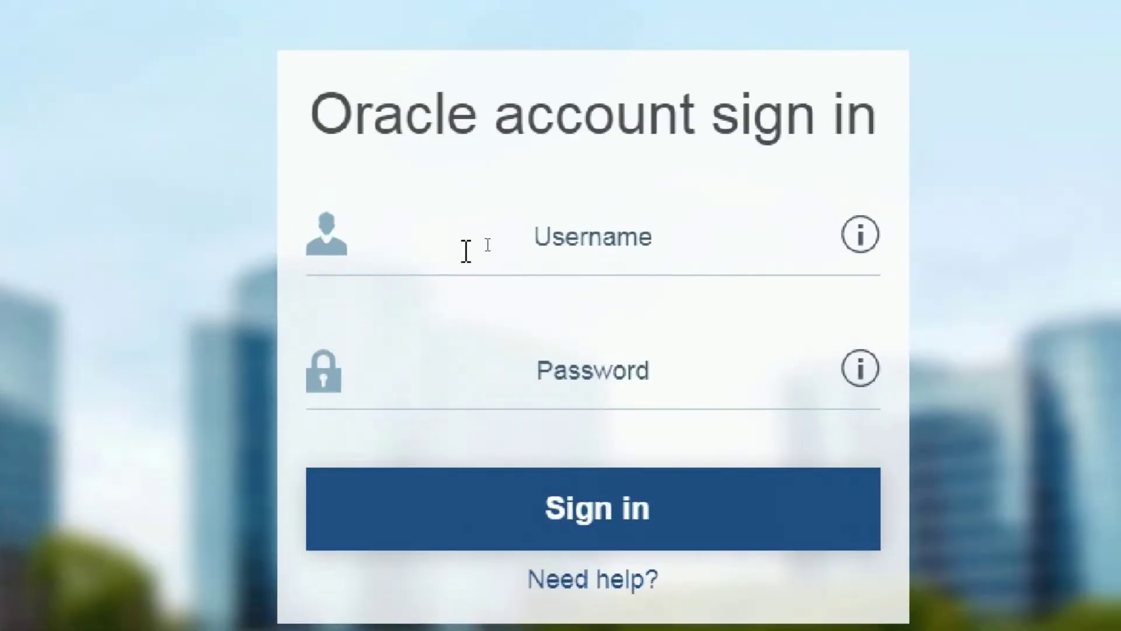
{"action": "left_click", "coordinate": [488, 245]}
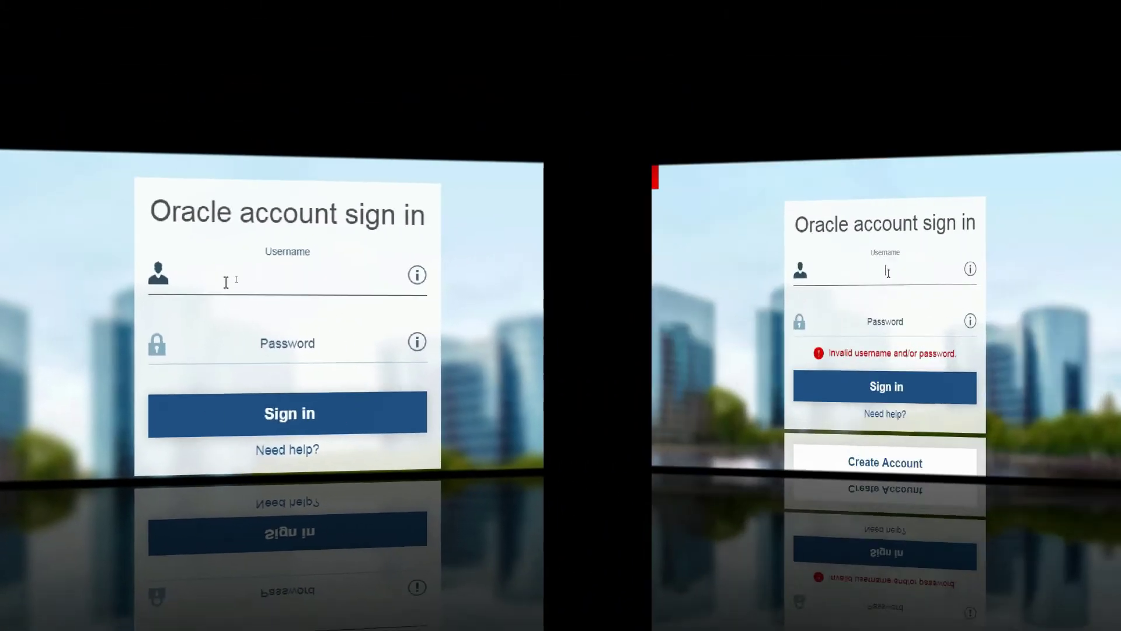
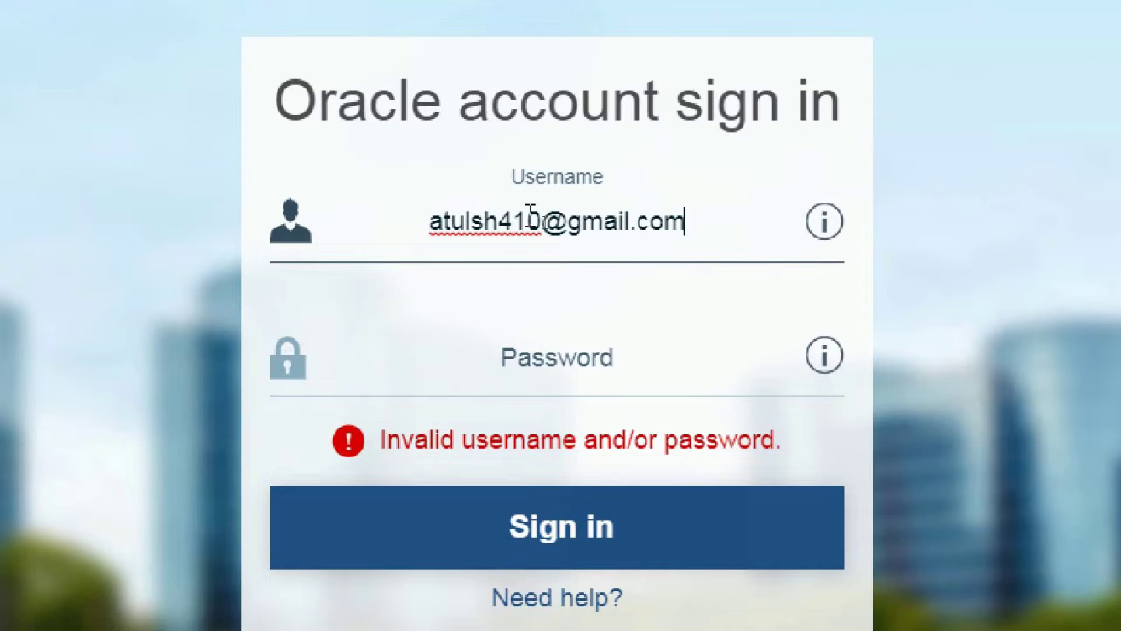
{"action": "key", "text": "Tab"}
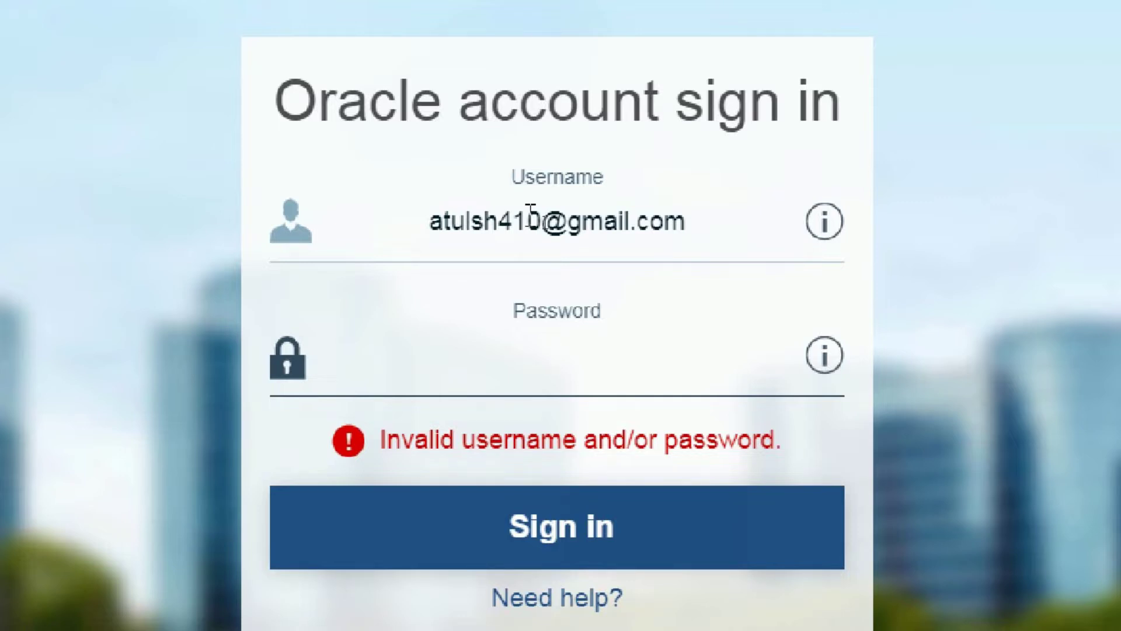
{"action": "type", "text": "•••••••••••••••"}
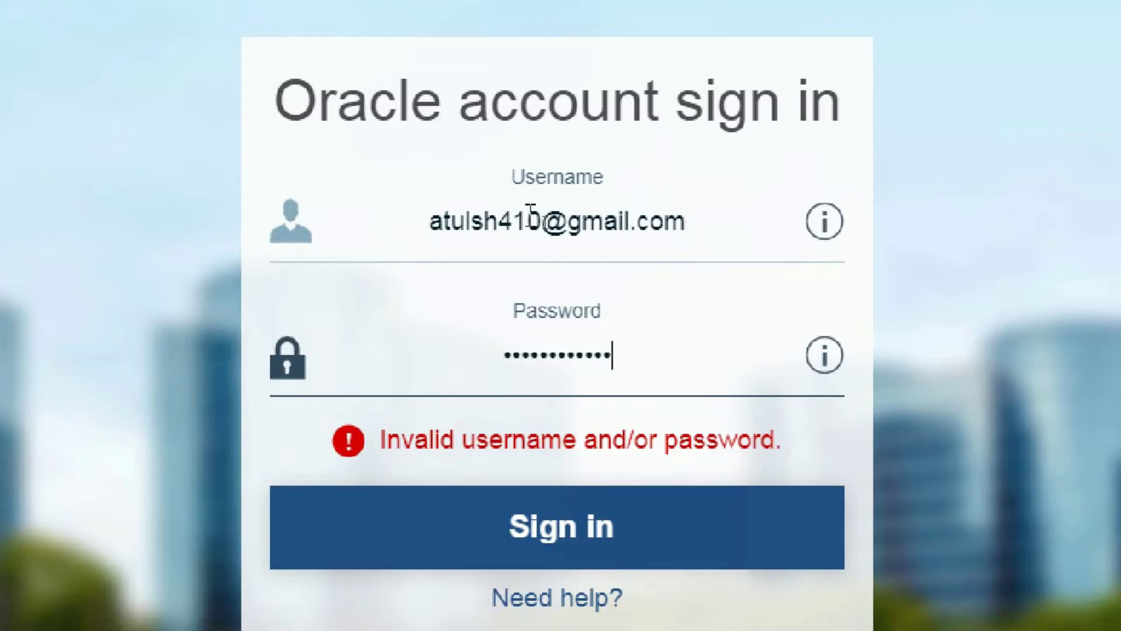
{"action": "key", "text": "Return"}
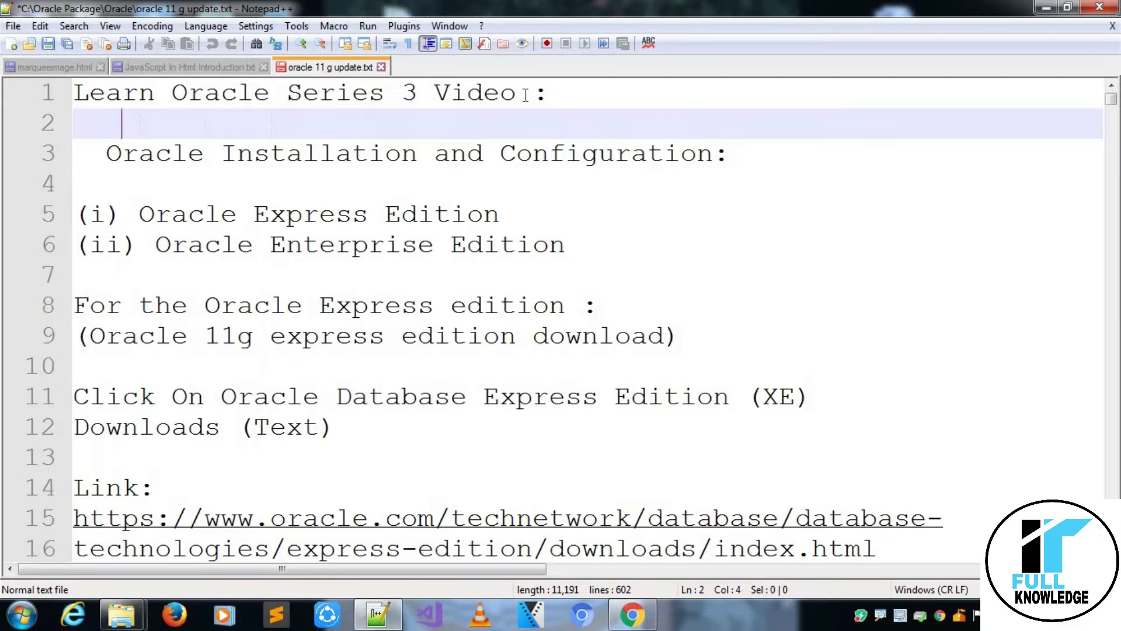
{"action": "left_click", "coordinate": [525, 95]}
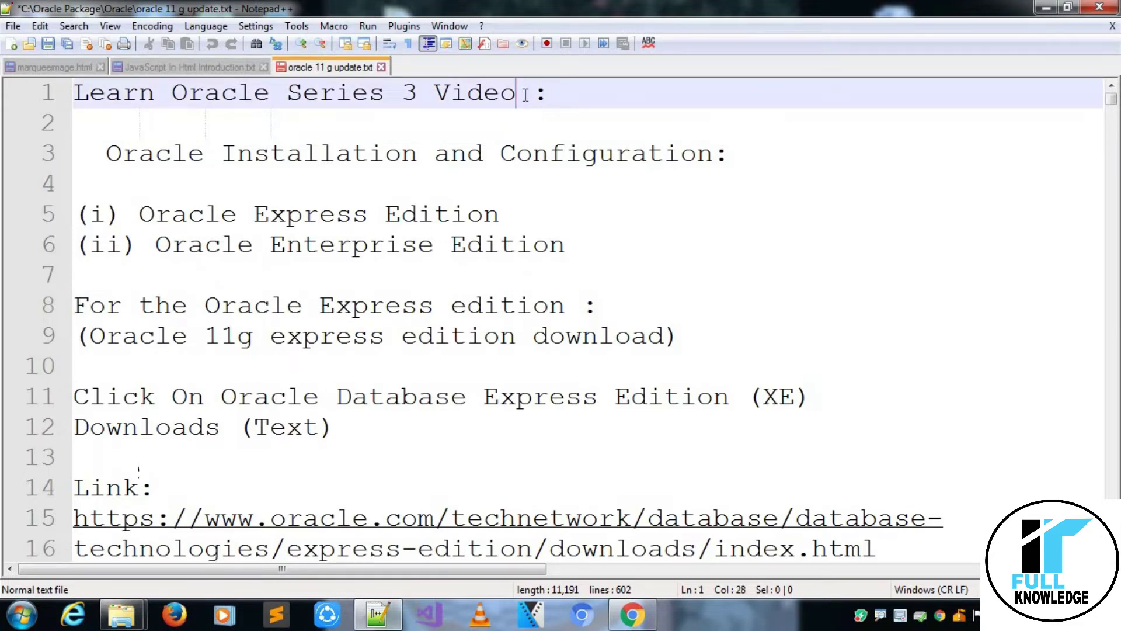
{"action": "key", "text": "ctrl+shift+Left"}
{"action": "key", "text": "ctrl+shift+Left"}
{"action": "key", "text": "ctrl+shift+Left"}
{"action": "key", "text": "ctrl+shift+Left"}
{"action": "key", "text": "ctrl+shift+Left"}
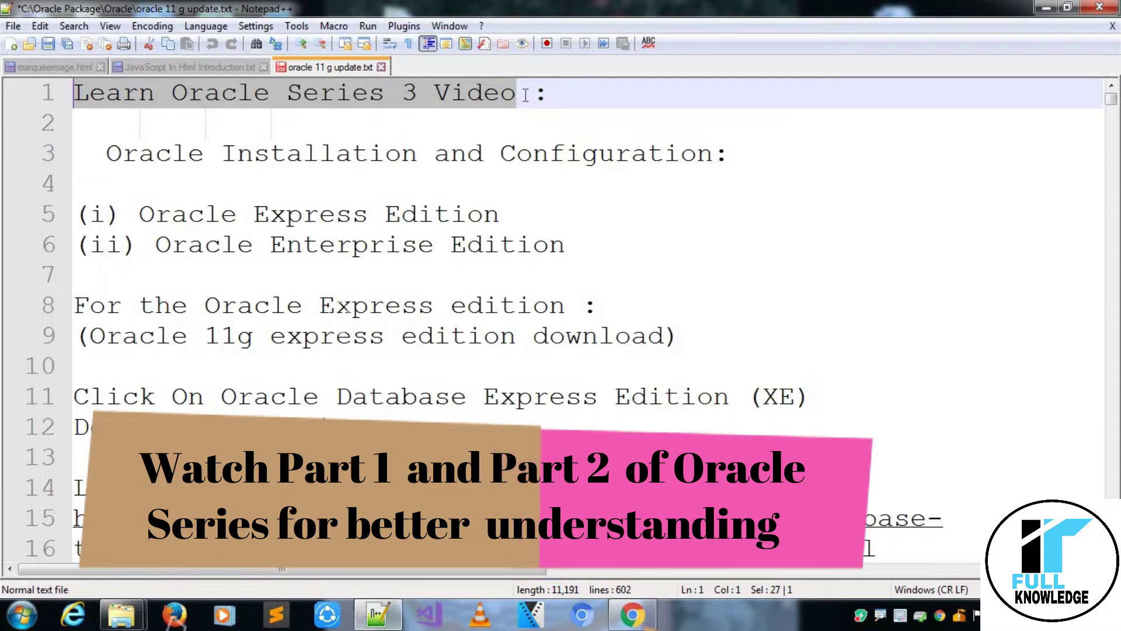
{"action": "left_click", "coordinate": [525, 94]}
{"action": "key", "text": "ctrl+shift+Left"}
{"action": "key", "text": "ctrl+shift+Left"}
{"action": "key", "text": "ctrl+shift+Left"}
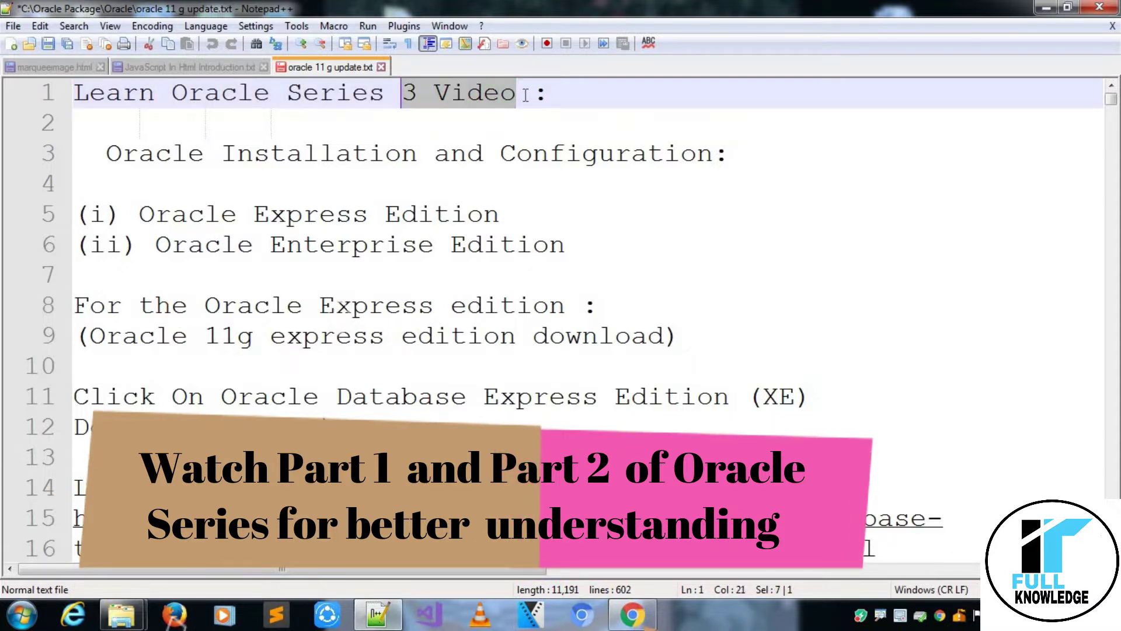
{"action": "key", "text": "ctrl+shift+Left"}
{"action": "key", "text": "ctrl+shift+Left"}
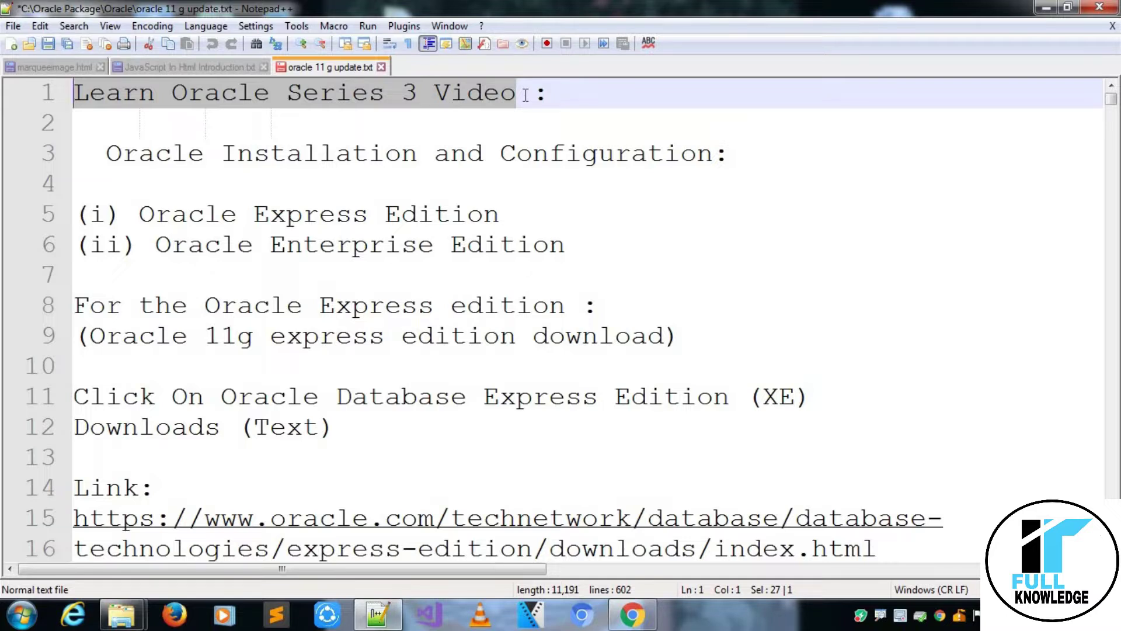
{"action": "key", "text": "Right"}
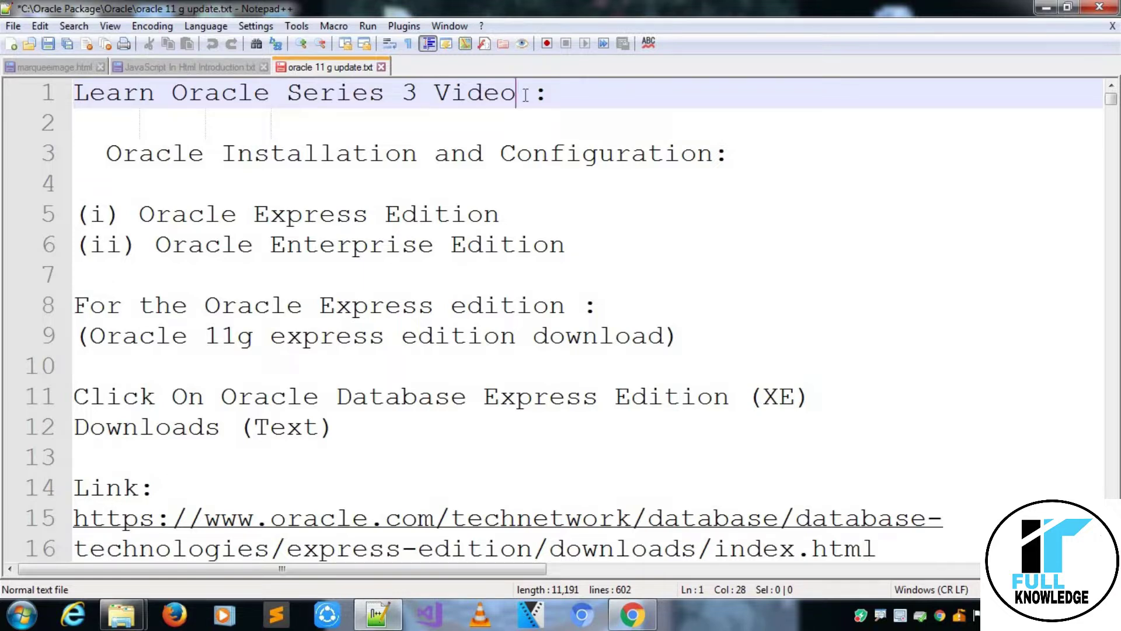
{"action": "left_click", "coordinate": [713, 155]}
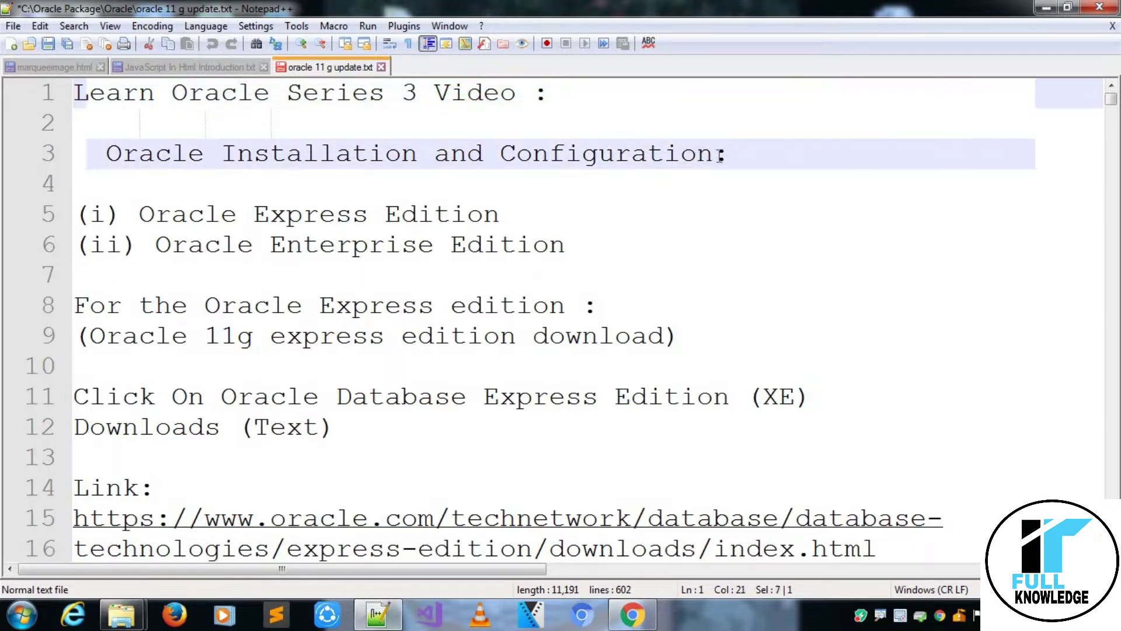
{"action": "key", "text": "ctrl+shift+Left"}
{"action": "key", "text": "ctrl+shift+Left"}
{"action": "key", "text": "ctrl+shift+Left"}
{"action": "key", "text": "ctrl+shift+Left"}
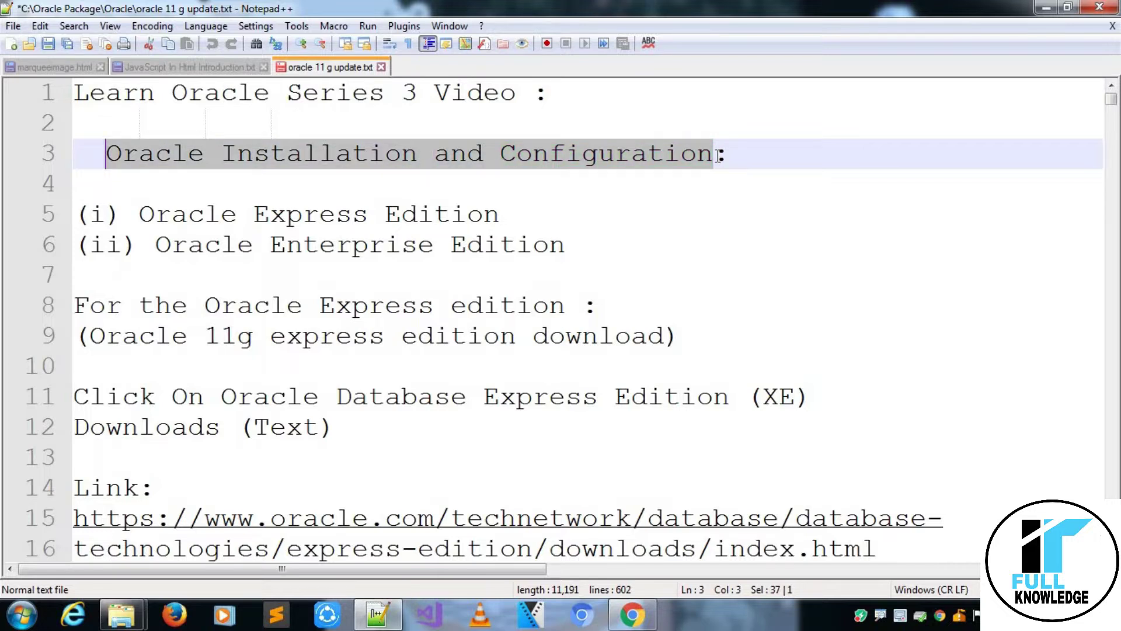
{"action": "left_click", "coordinate": [718, 156]}
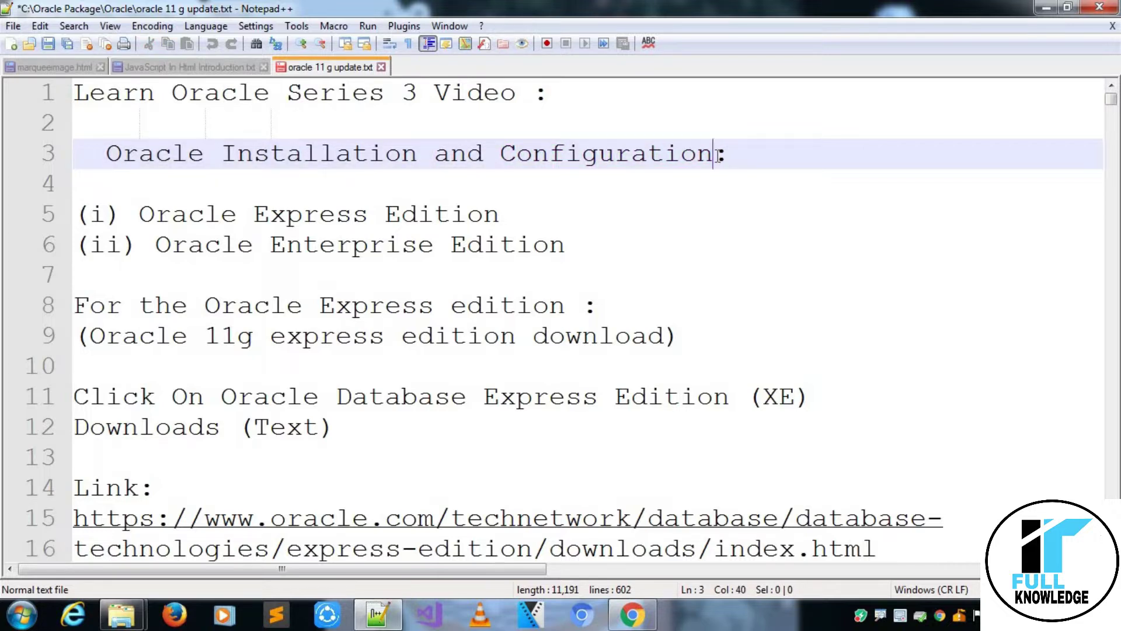
{"action": "key", "text": "ctrl+shift+Left"}
{"action": "key", "text": "ctrl+shift+Left"}
{"action": "key", "text": "ctrl+shift+Left"}
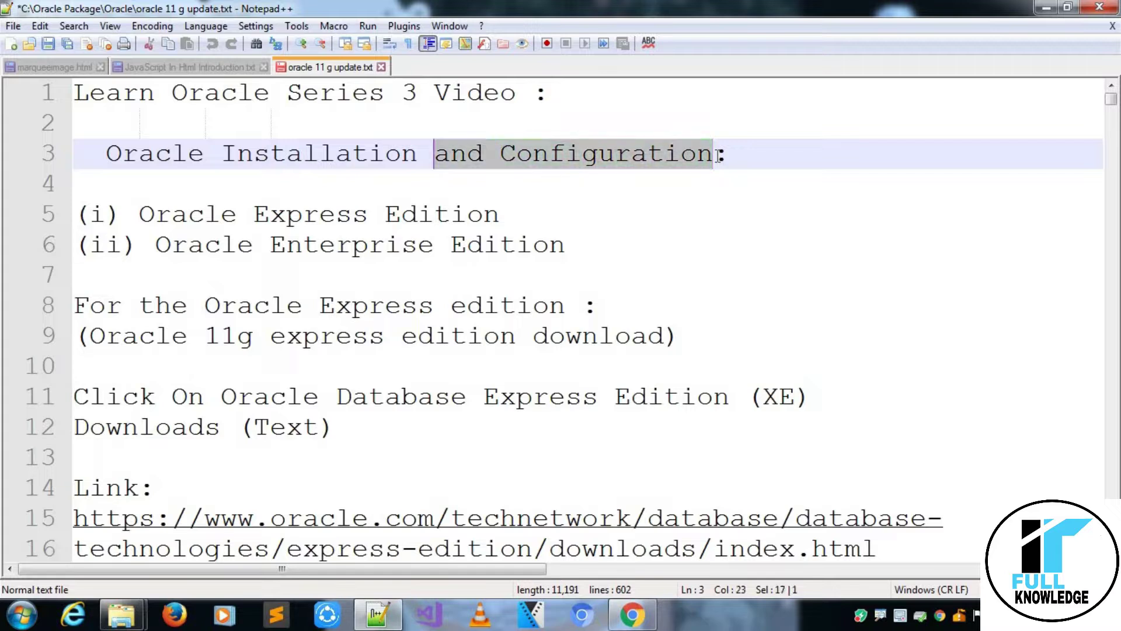
{"action": "key", "text": "ctrl+shift+Left"}
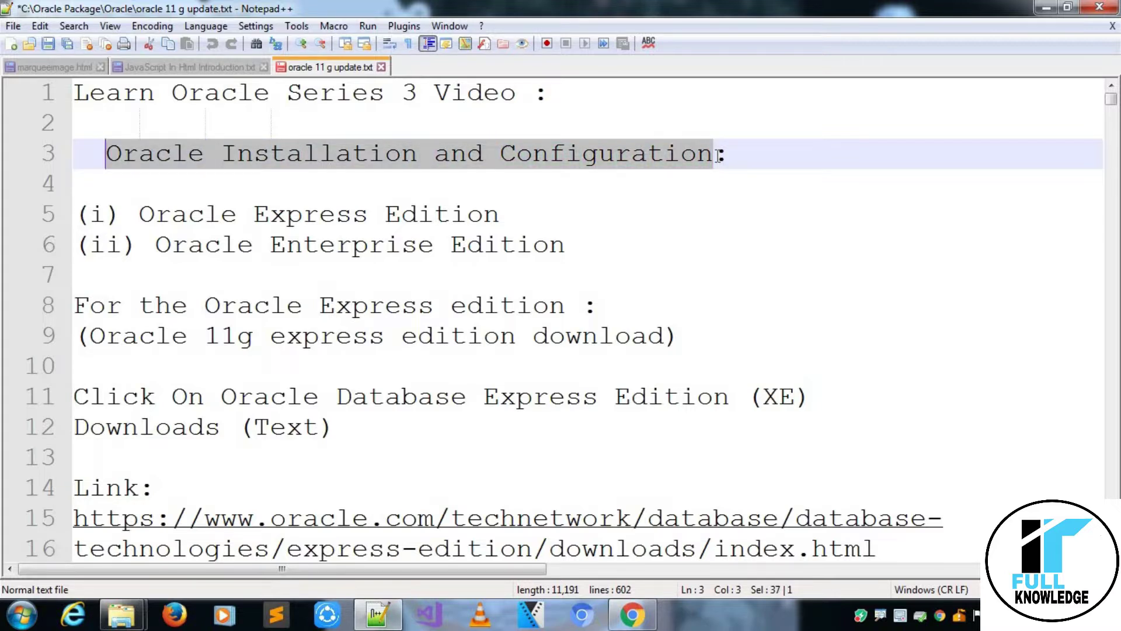
{"action": "left_click", "coordinate": [718, 157]}
{"action": "key", "text": "ctrl+shift+Left"}
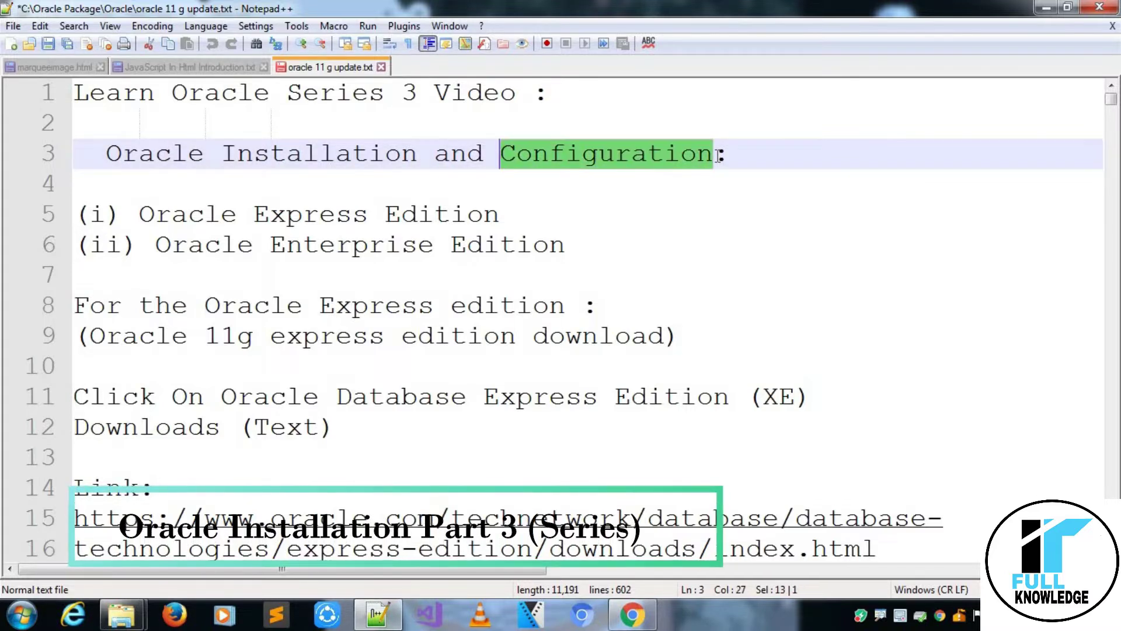
{"action": "key", "text": "Down"}
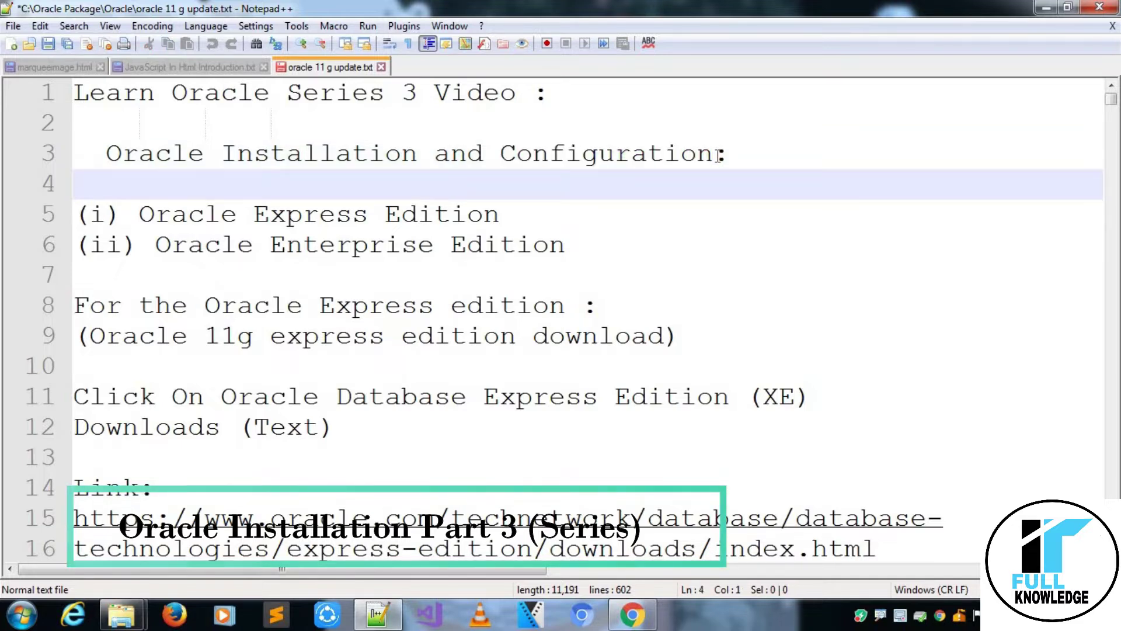
{"action": "key", "text": "Down"}
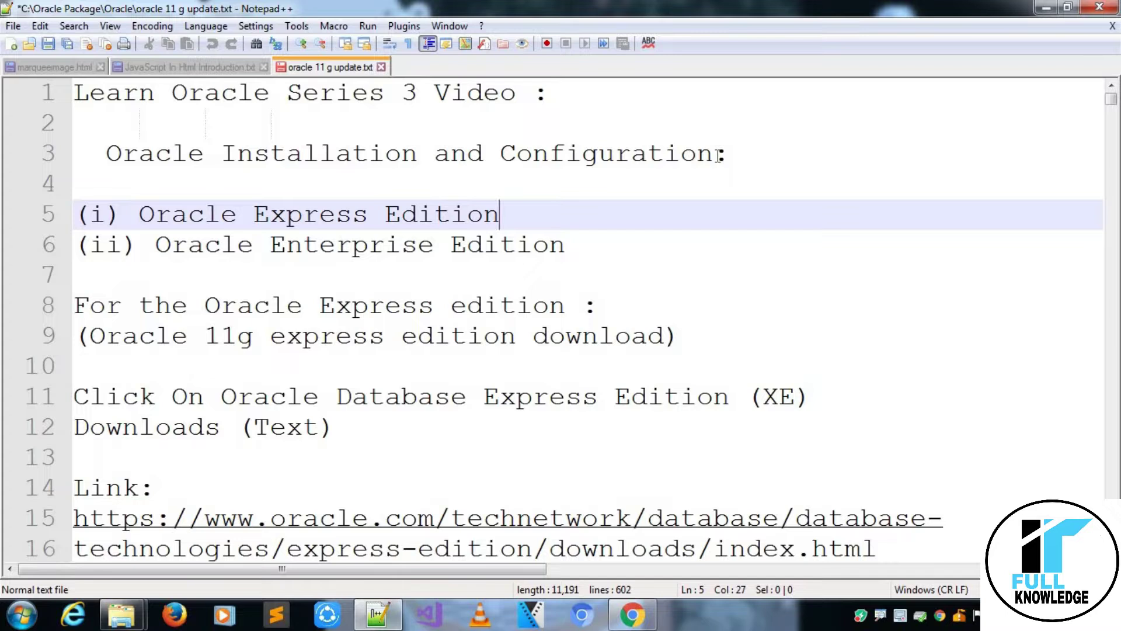
{"action": "key", "text": "Down"}
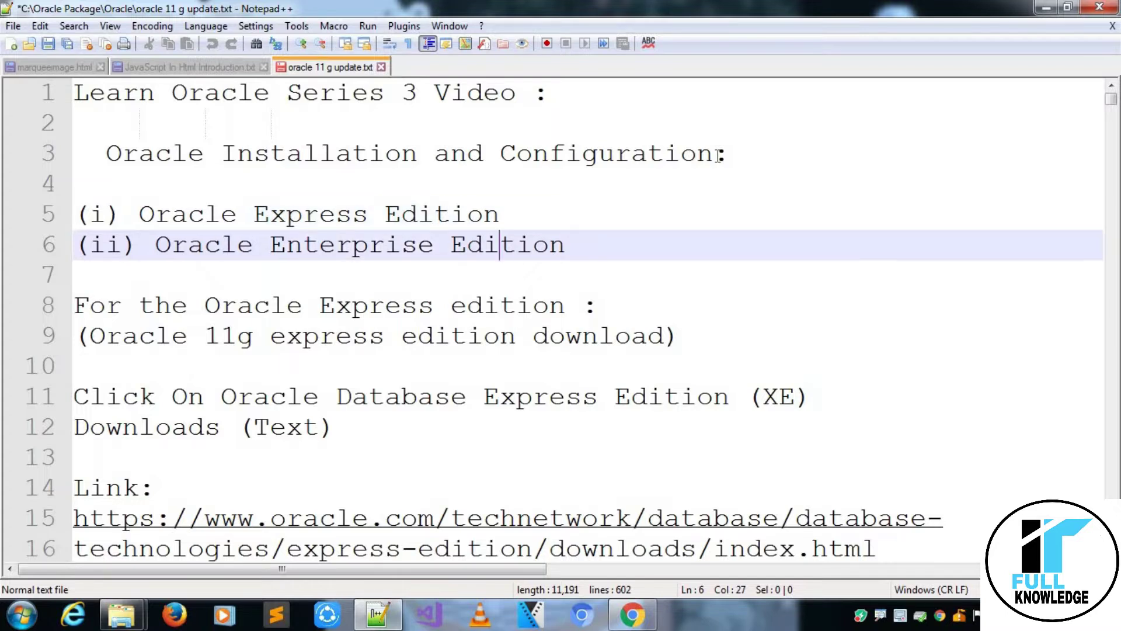
{"action": "key", "text": "Up"}
{"action": "key", "text": "ctrl+shift+Left"}
{"action": "key", "text": "ctrl+shift+Left"}
{"action": "key", "text": "ctrl+shift+Left"}
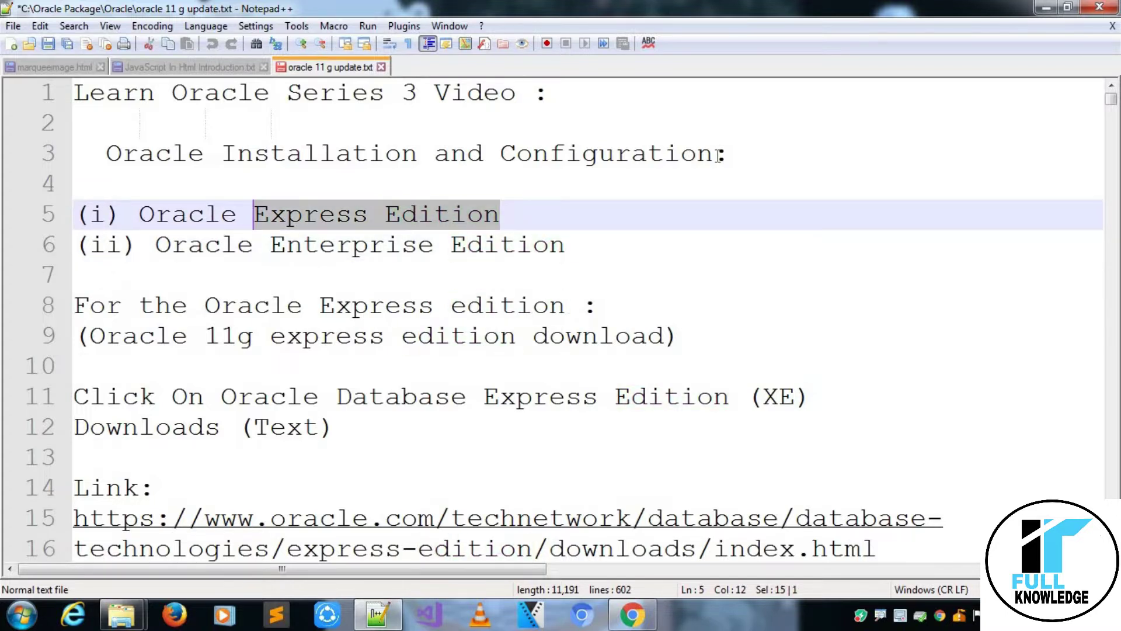
{"action": "key", "text": "Down"}
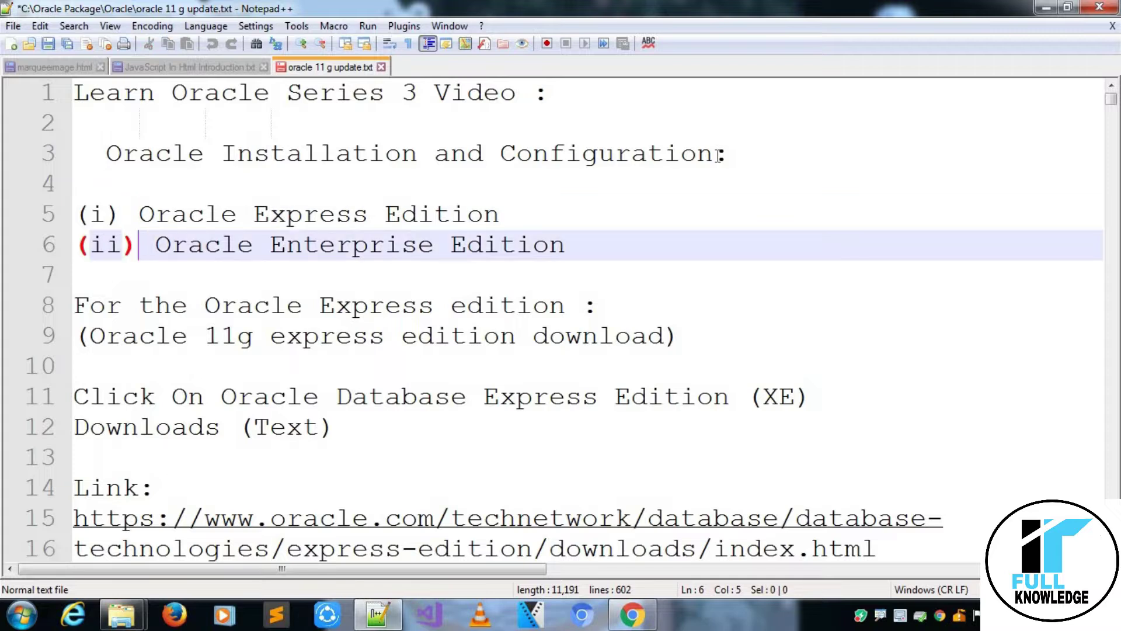
{"action": "key", "text": "Right"}
{"action": "key", "text": "ctrl+shift+Right"}
{"action": "key", "text": "ctrl+shift+Right"}
{"action": "key", "text": "ctrl+shift+Right"}
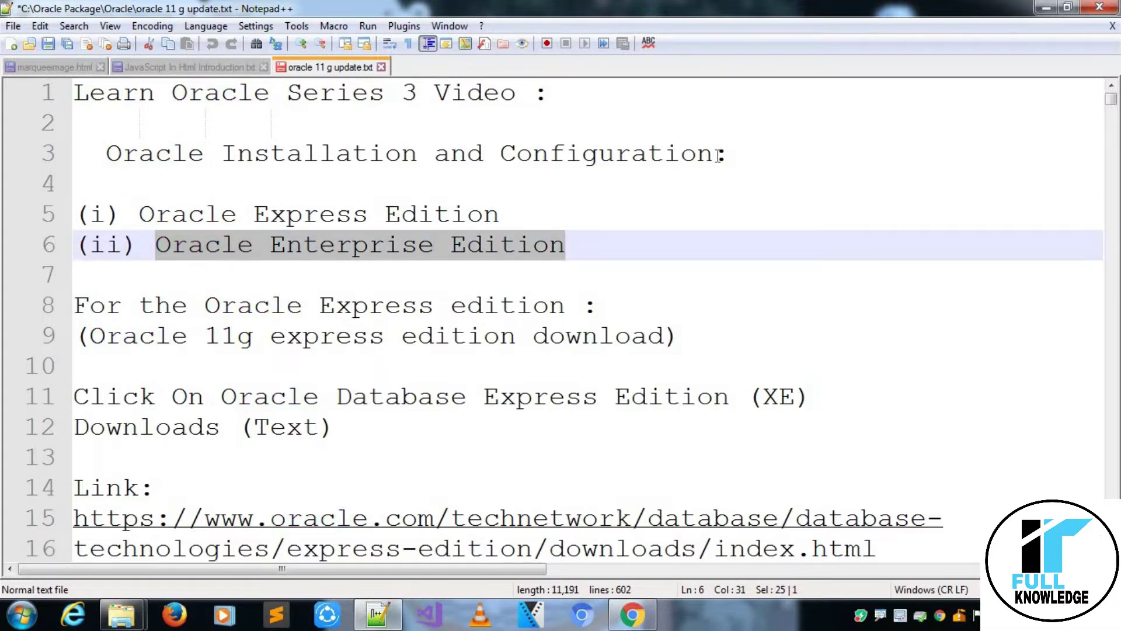
{"action": "key", "text": "Down"}
{"action": "key", "text": "Up"}
{"action": "key", "text": "Up"}
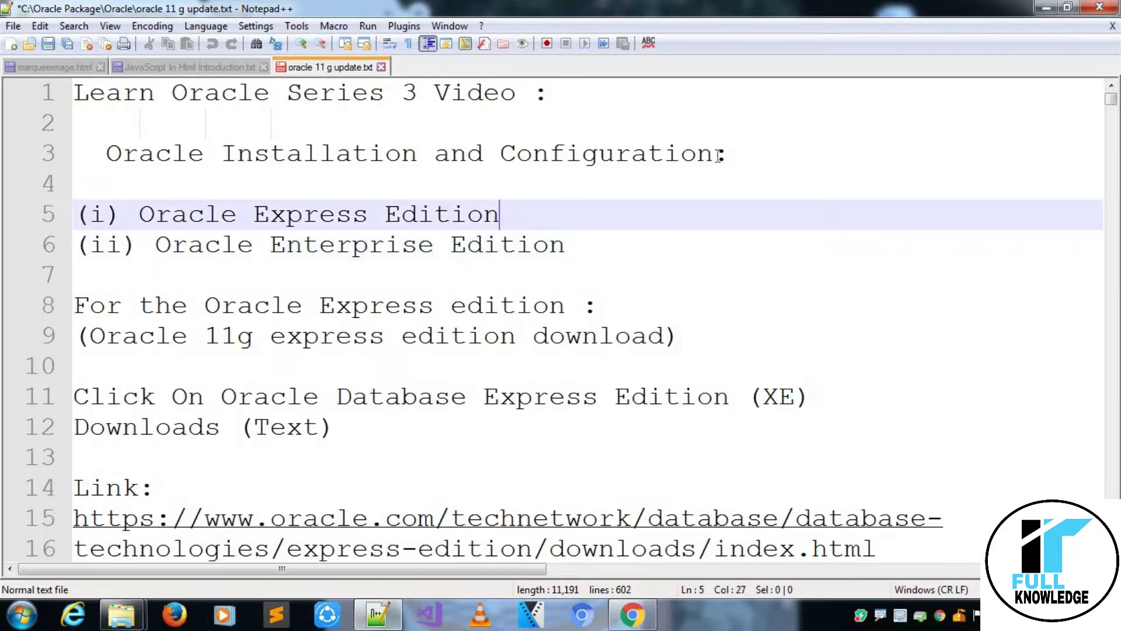
{"action": "key", "text": "ctrl+shift+Left"}
{"action": "key", "text": "ctrl+shift+Left"}
{"action": "key", "text": "ctrl+shift+Left"}
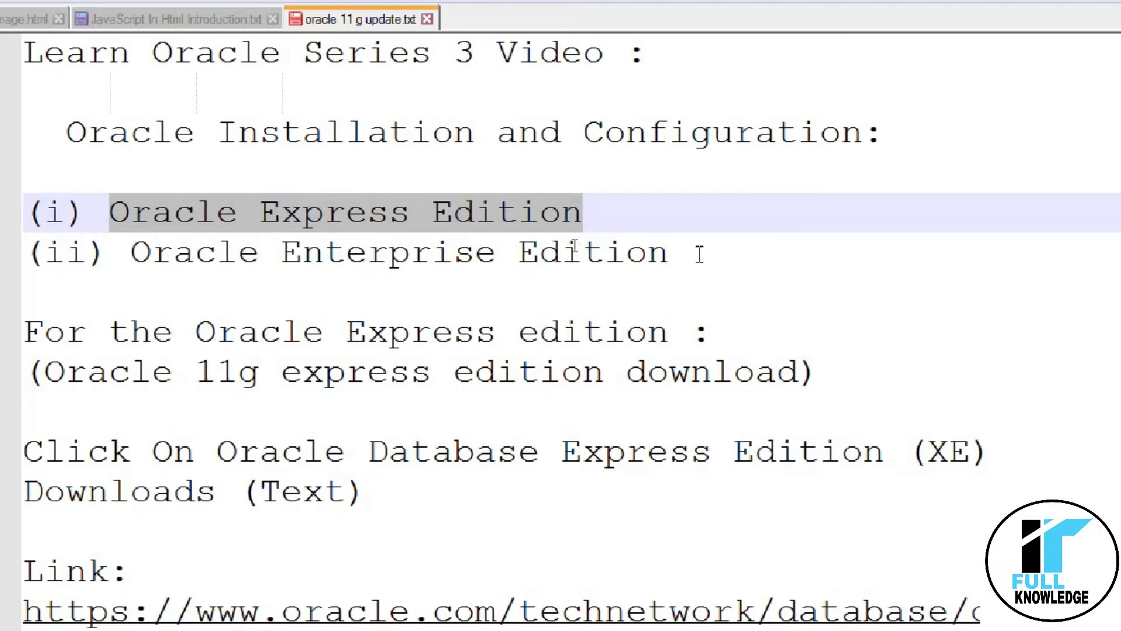
Select the Oracle Express Edition and Enterprise Edition entries in the notes.
{"action": "left_click", "coordinate": [682, 253]}
{"action": "key", "text": "ctrl+shift+Left"}
{"action": "key", "text": "ctrl+shift+Left"}
{"action": "key", "text": "ctrl+shift+Left"}
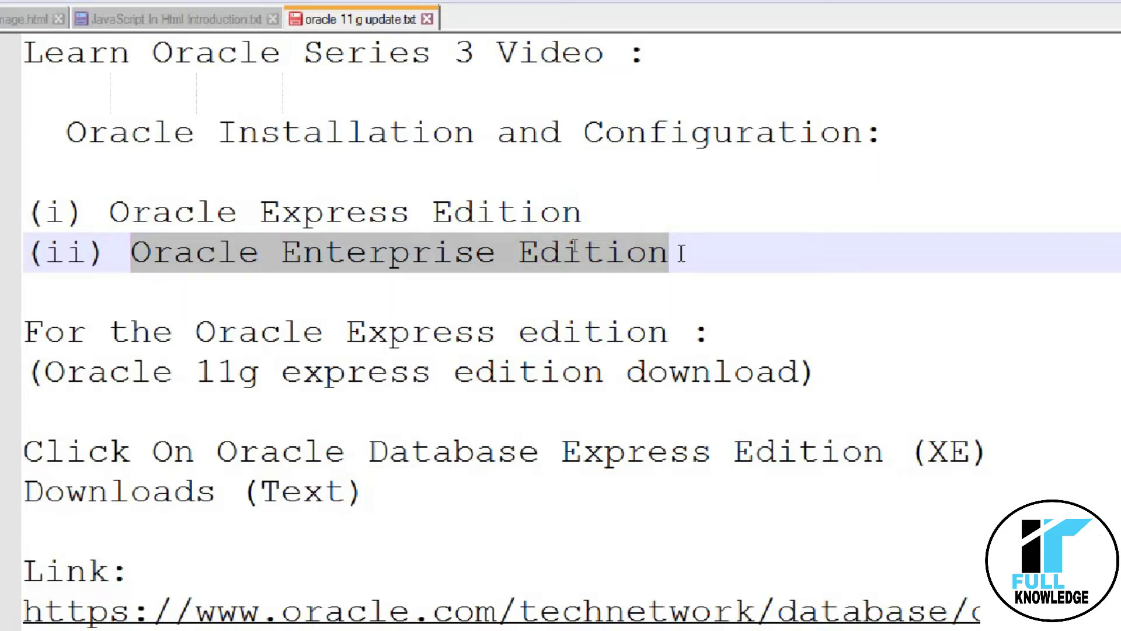
{"action": "key", "text": "Up"}
{"action": "key", "text": "End"}
{"action": "key", "text": "ctrl+shift+Left"}
{"action": "key", "text": "ctrl+shift+Left"}
{"action": "key", "text": "ctrl+shift+Left"}
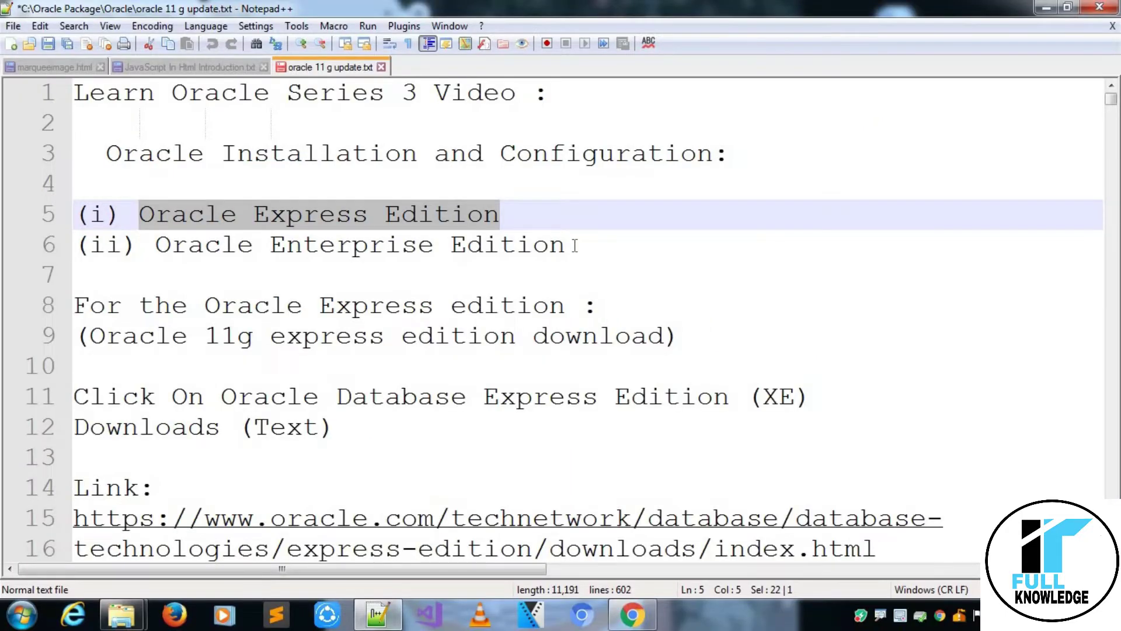
{"action": "key", "text": "Down"}
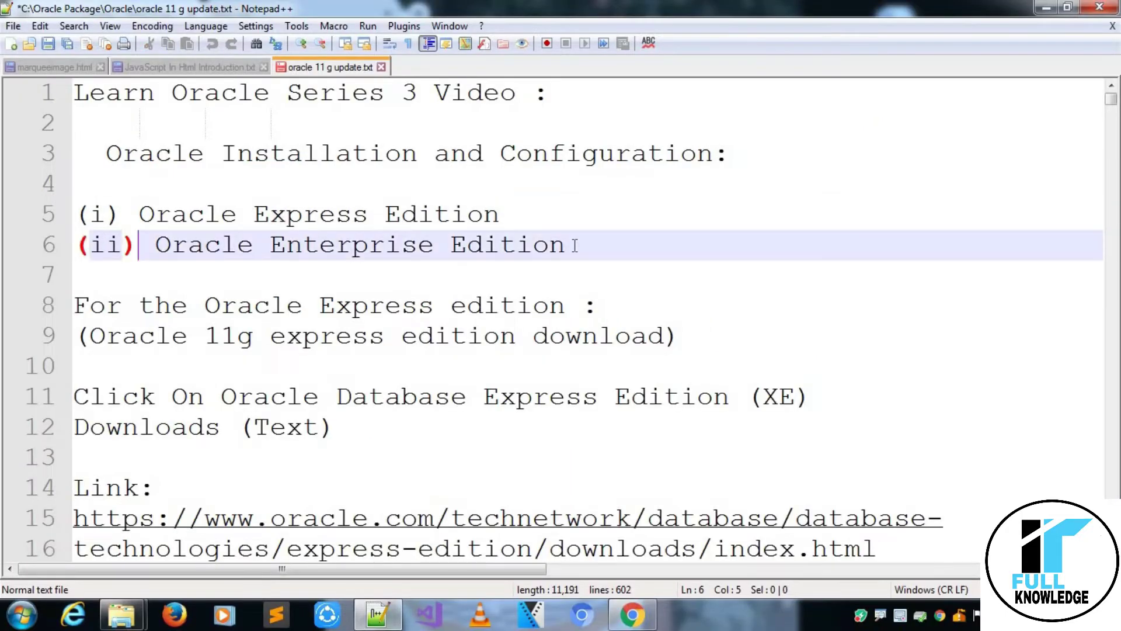
{"action": "key", "text": "Up"}
{"action": "key", "text": "ctrl+shift+Right"}
{"action": "key", "text": "ctrl+shift+Right"}
{"action": "key", "text": "ctrl+shift+Right"}
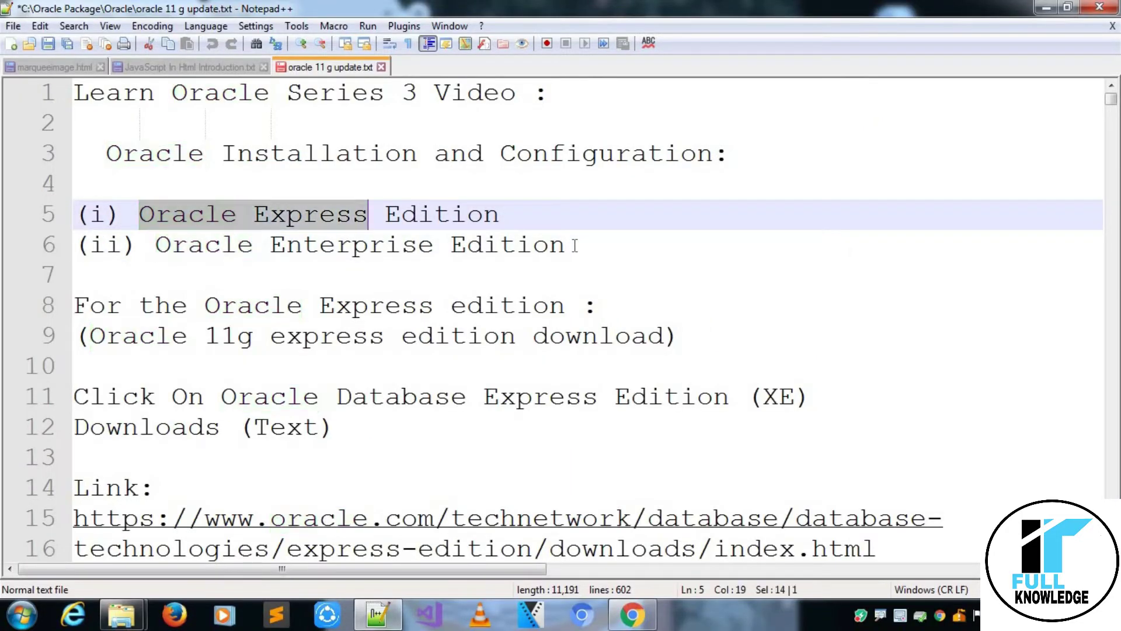
Select and copy 'Oracle 11g express edition download' on line 9.
{"action": "key", "text": "Down"}
{"action": "key", "text": "Down"}
{"action": "key", "text": "Down"}
{"action": "key", "text": "Down"}
{"action": "key", "text": "Down"}
{"action": "key", "text": "Down"}
{"action": "key", "text": "Down"}
{"action": "key", "text": "Down"}
{"action": "key", "text": "Down"}
{"action": "key", "text": "Down"}
{"action": "key", "text": "Down"}
{"action": "key", "text": "Down"}
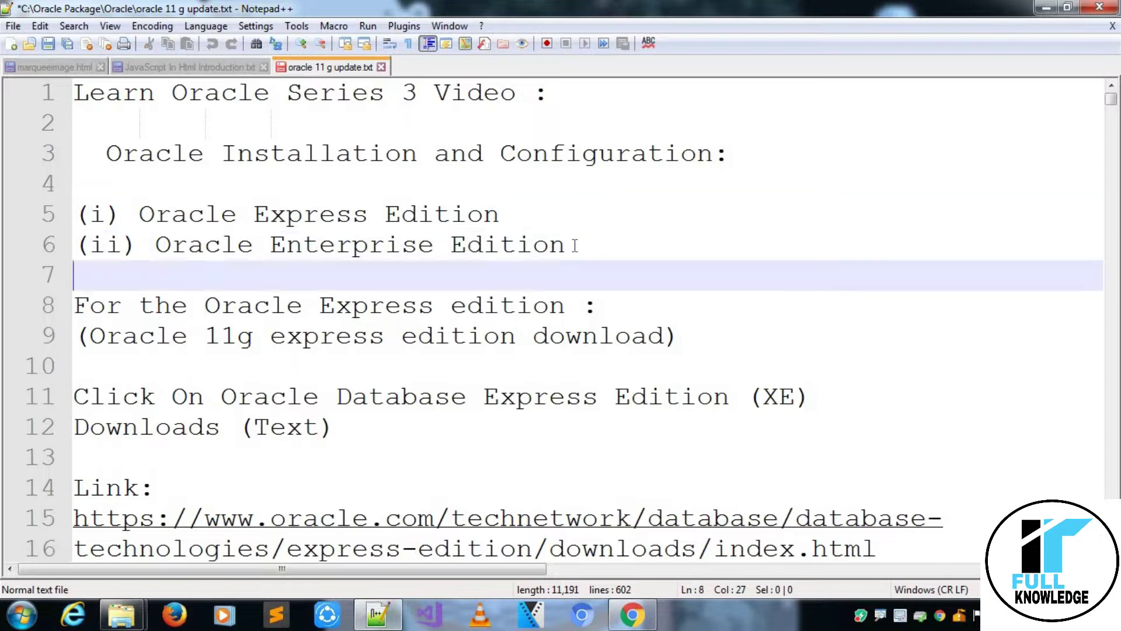
{"action": "key", "text": "Down"}
{"action": "key", "text": "Down"}
{"action": "key", "text": "Down"}
{"action": "key", "text": "Down"}
{"action": "key", "text": "Down"}
{"action": "key", "text": "Down"}
{"action": "key", "text": "Down"}
{"action": "key", "text": "Up"}
{"action": "key", "text": "End"}
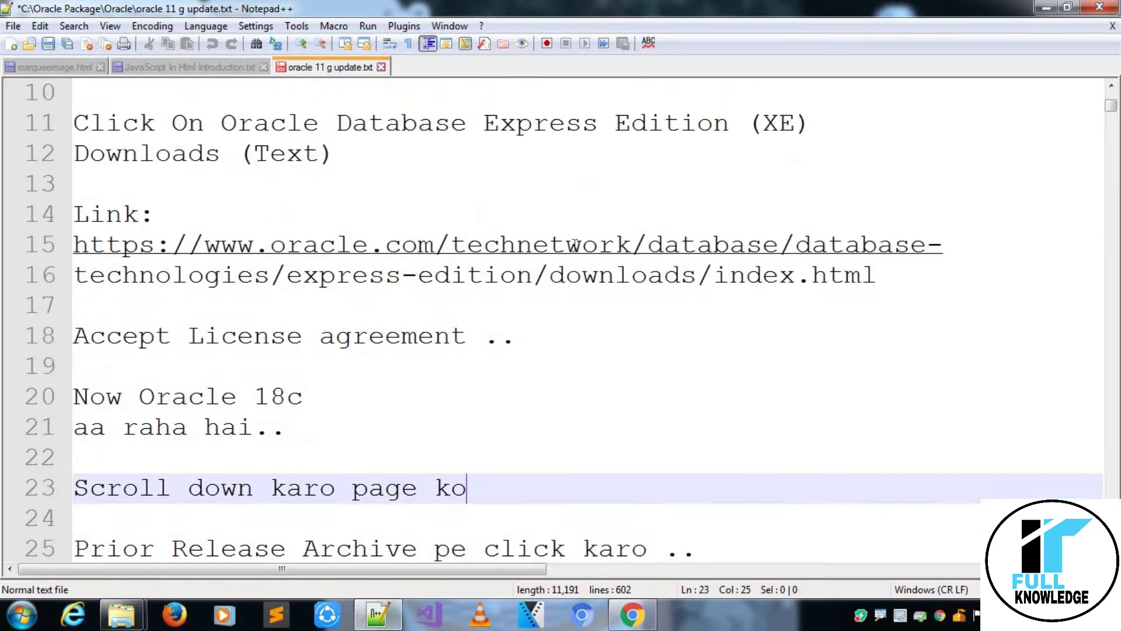
{"action": "key", "text": "Up"}
{"action": "key", "text": "Up"}
{"action": "key", "text": "Up"}
{"action": "key", "text": "Up"}
{"action": "key", "text": "Up"}
{"action": "key", "text": "Up"}
{"action": "key", "text": "Up"}
{"action": "key", "text": "Up"}
{"action": "key", "text": "Up"}
{"action": "key", "text": "Up"}
{"action": "key", "text": "Up"}
{"action": "key", "text": "Up"}
{"action": "key", "text": "Up"}
{"action": "key", "text": "Up"}
{"action": "key", "text": "Up"}
{"action": "key", "text": "Up"}
{"action": "key", "text": "Up"}
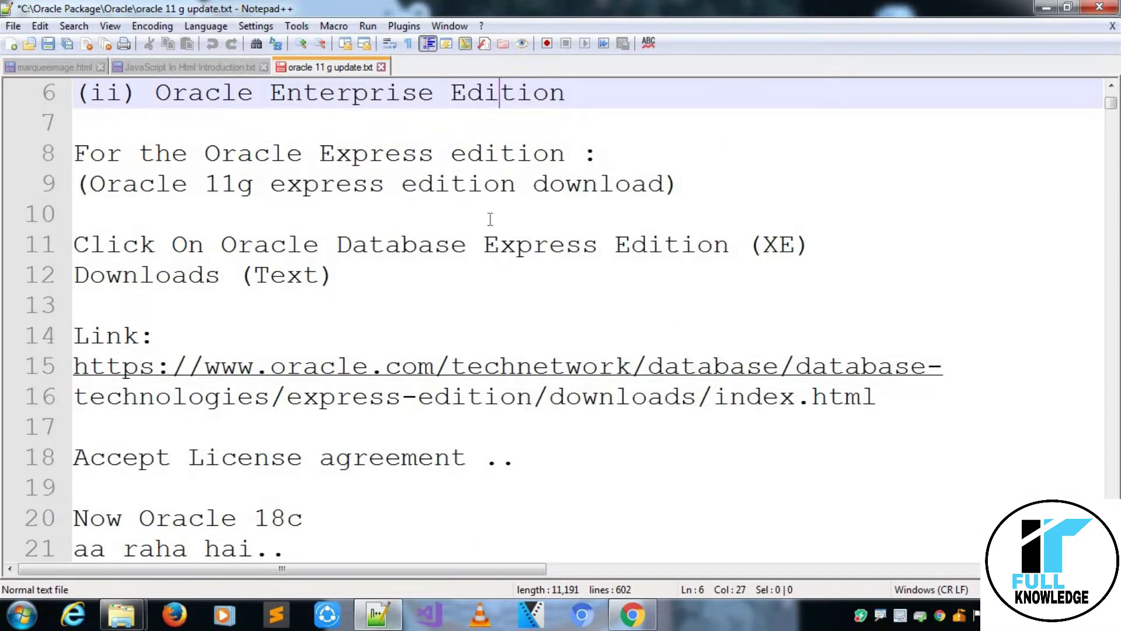
{"action": "left_click", "coordinate": [665, 184]}
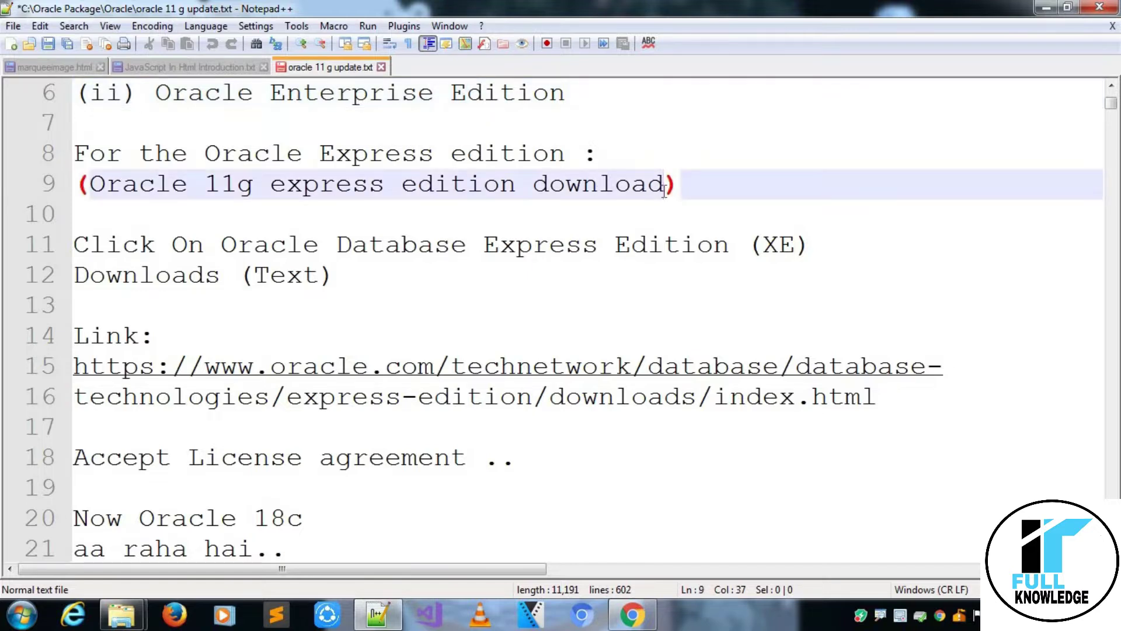
{"action": "key", "text": "ctrl+shift+Left"}
{"action": "key", "text": "ctrl+shift+Left"}
{"action": "key", "text": "ctrl+shift+Left"}
{"action": "key", "text": "ctrl+shift+Left"}
{"action": "key", "text": "ctrl+shift+Left"}
{"action": "key", "text": "ctrl+c"}
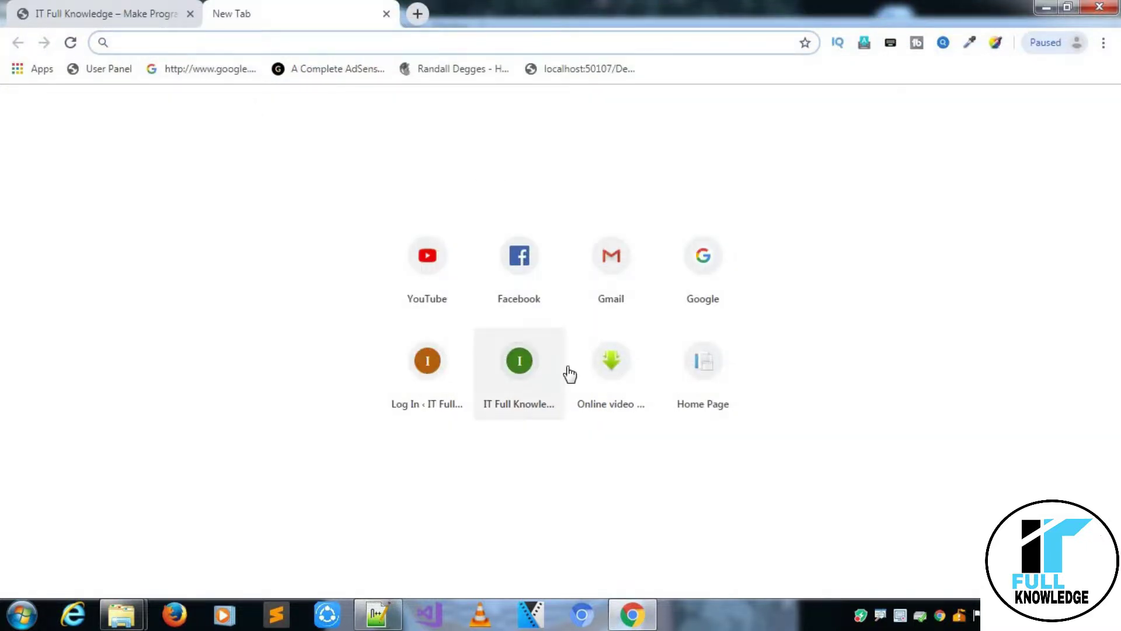
Search Google for the pasted phrase 'Oracle 11g express edition download', then return to the notes.
{"action": "left_click", "coordinate": [693, 284]}
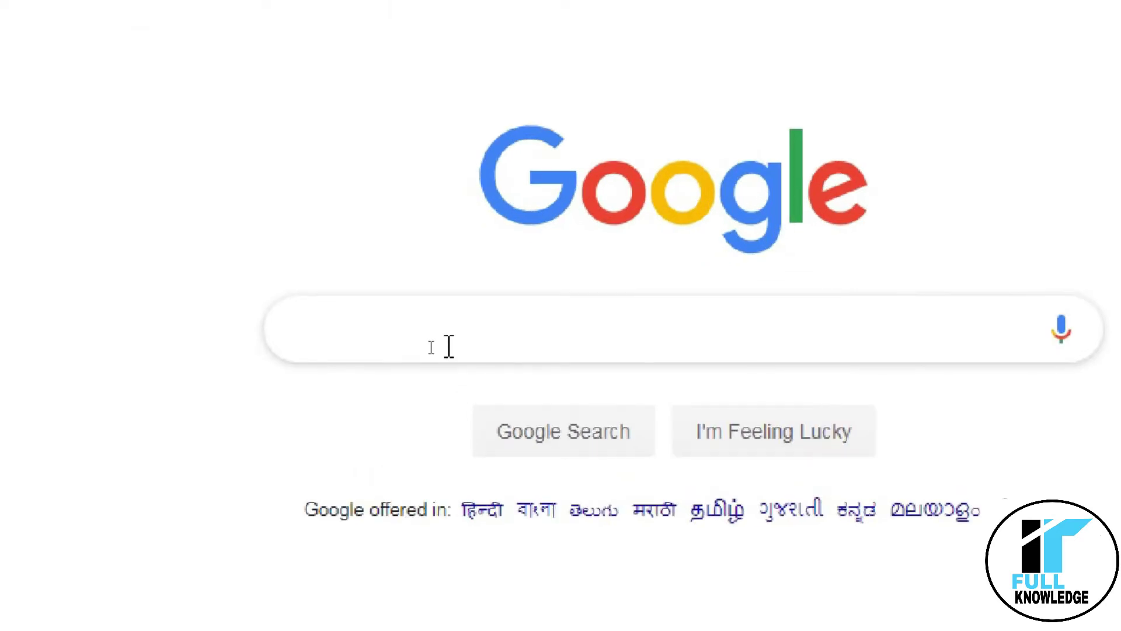
{"action": "key", "text": "ctrl+v"}
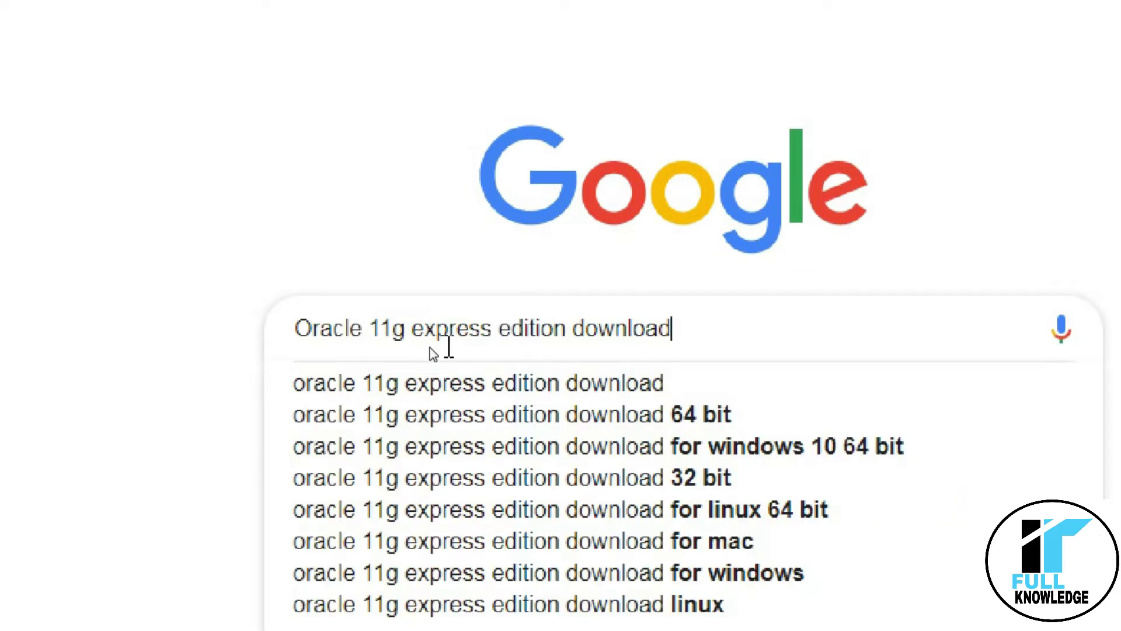
{"action": "key", "text": "Return"}
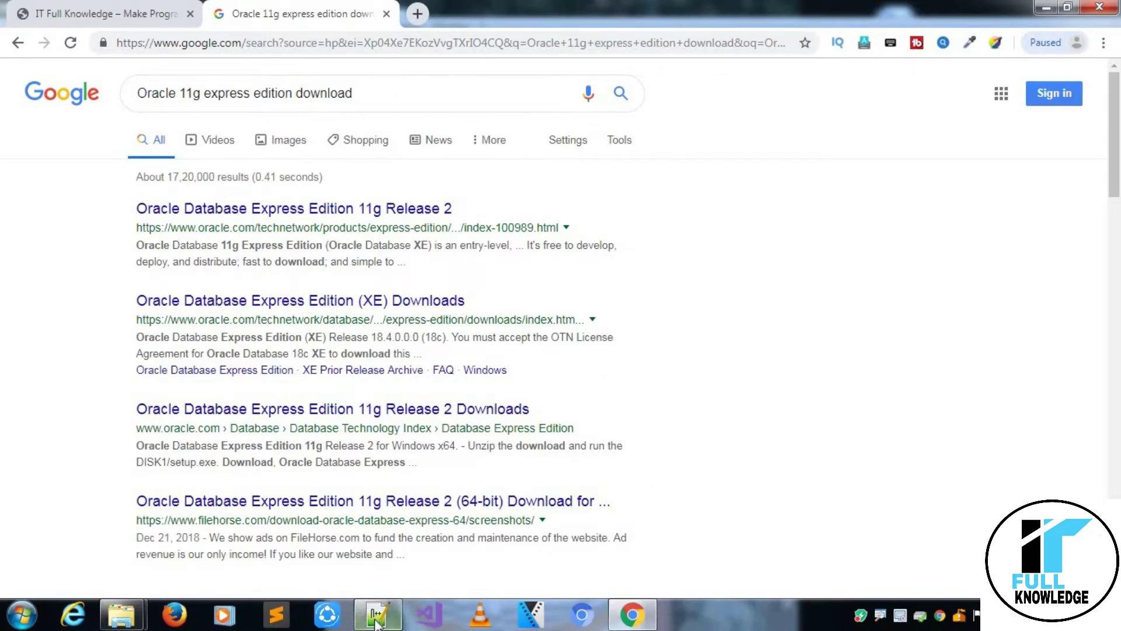
{"action": "left_click", "coordinate": [378, 618]}
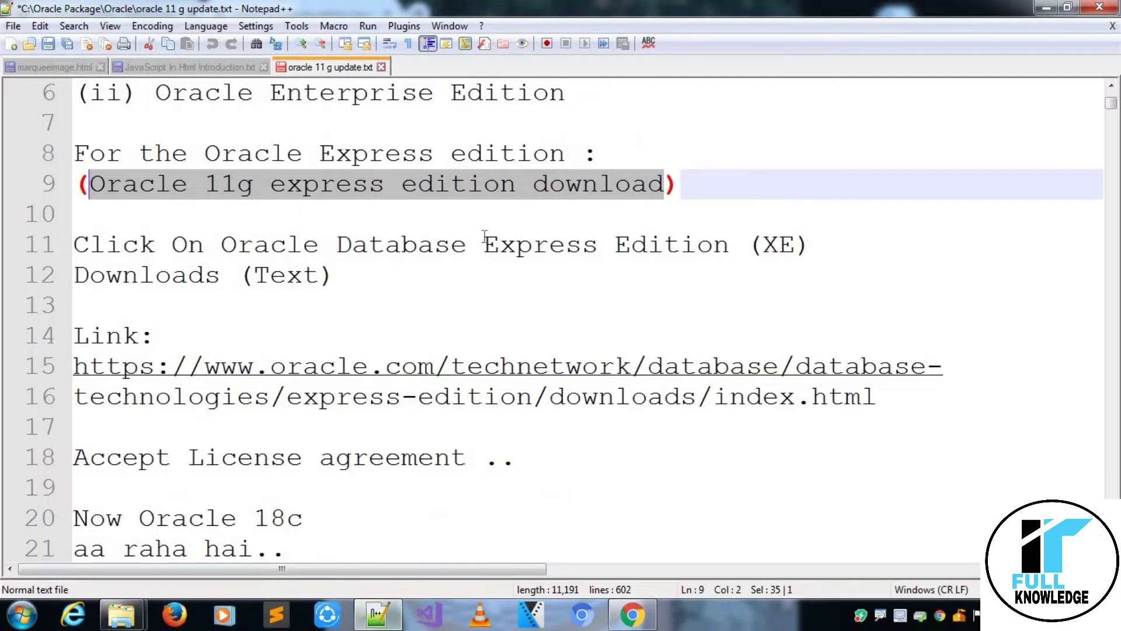
Read the XE Downloads and Link notes on lines 11–13, then return to the Google results.
{"action": "left_click", "coordinate": [702, 251]}
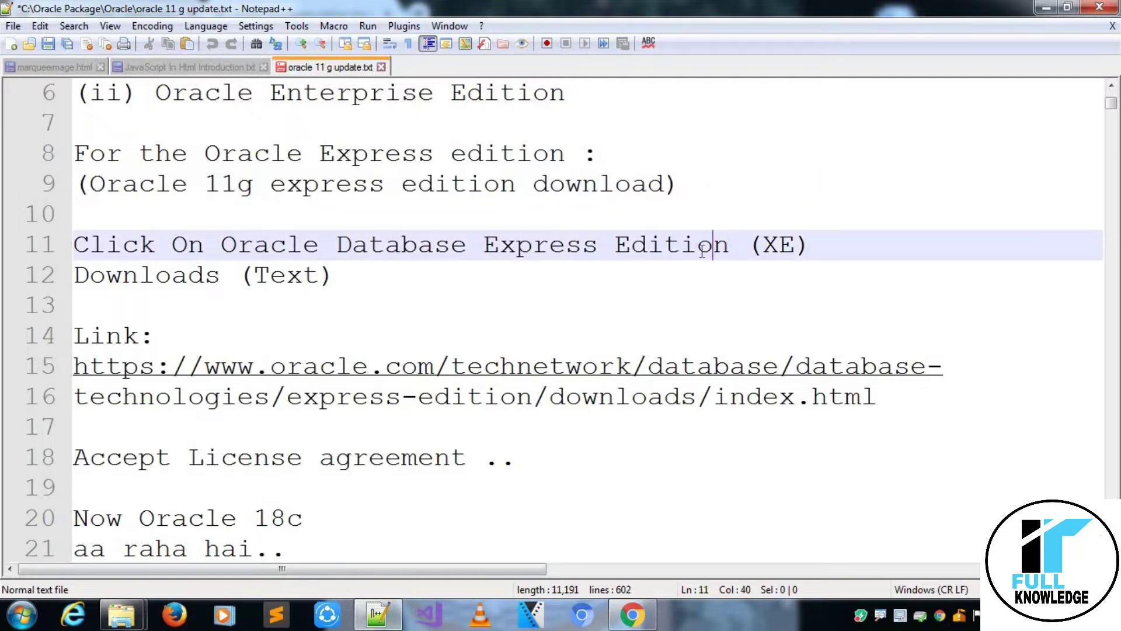
{"action": "key", "text": "Down"}
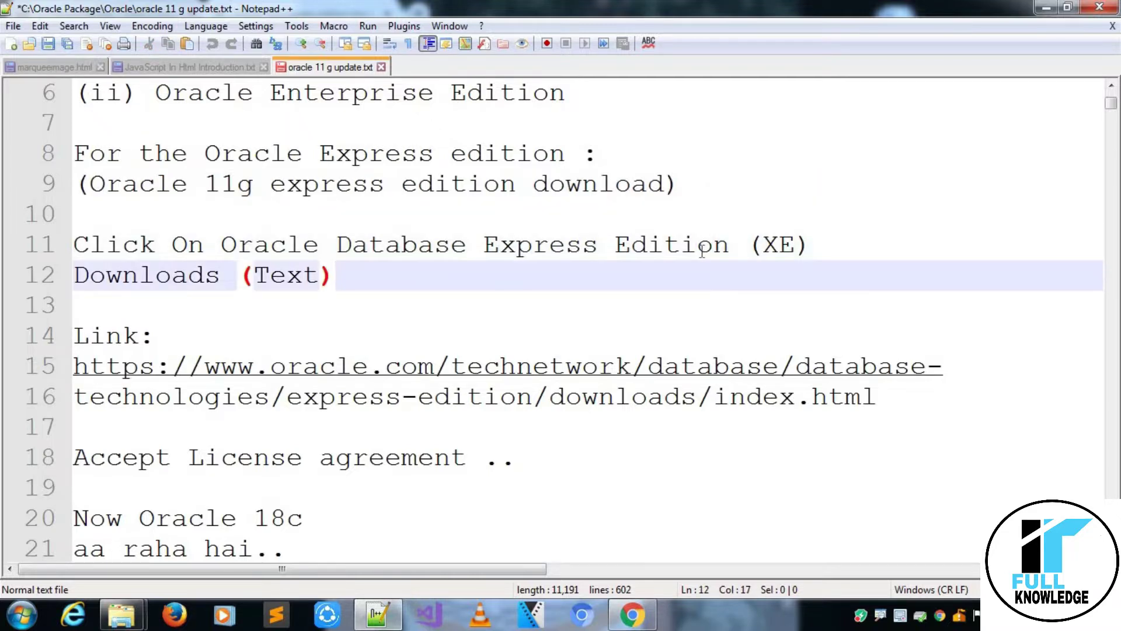
{"action": "key", "text": "shift+Left"}
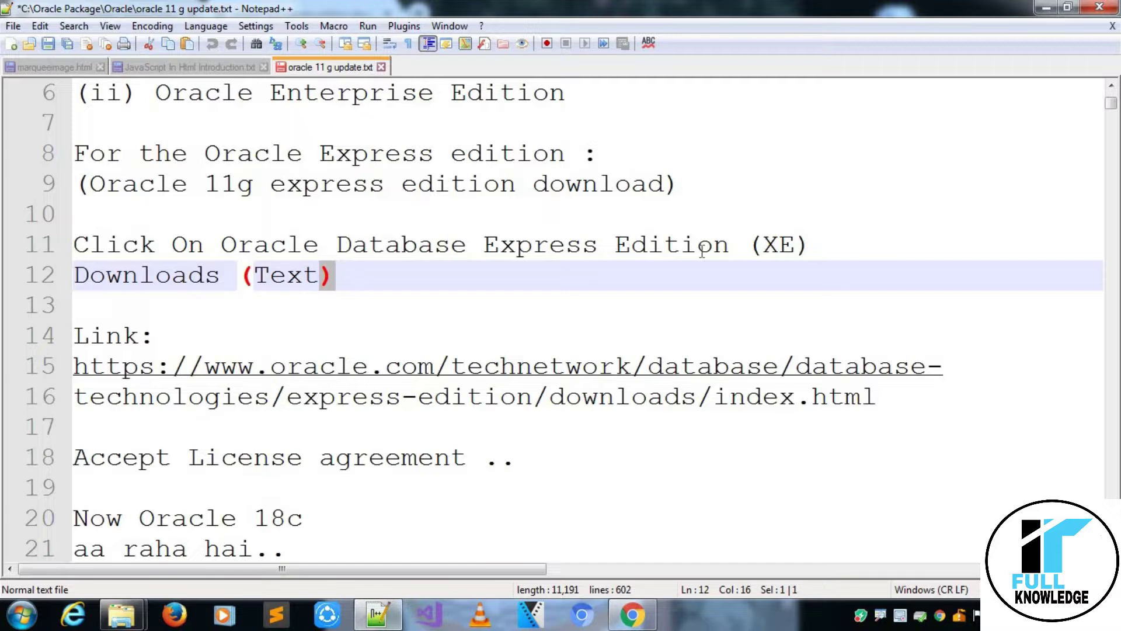
{"action": "key", "text": "Down"}
{"action": "key", "text": "Down"}
{"action": "key", "text": "Down"}
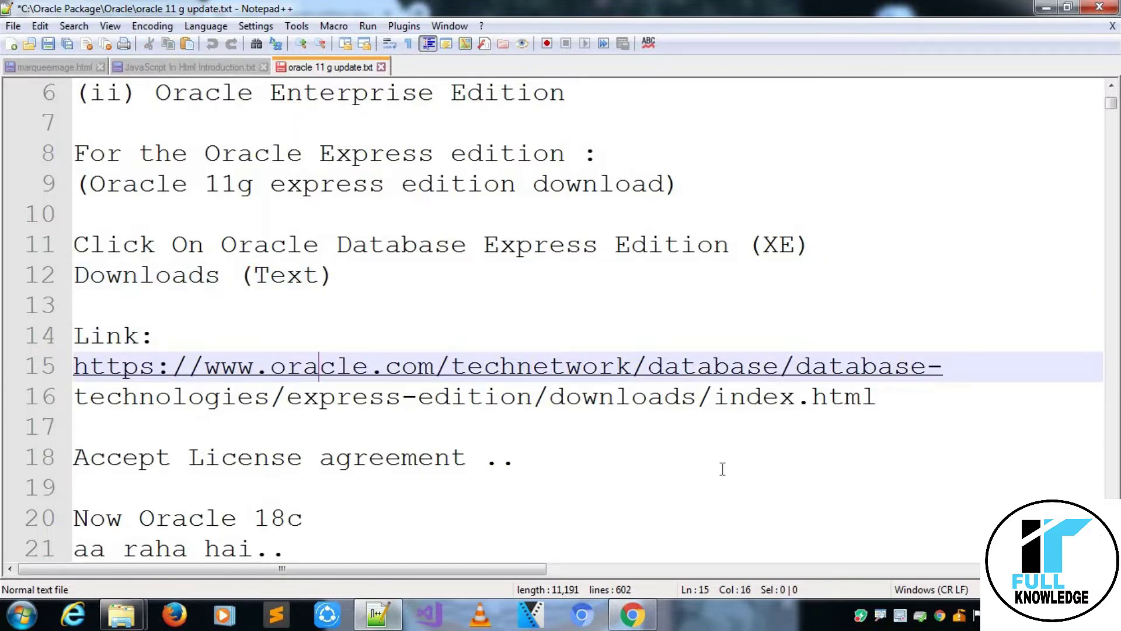
{"action": "left_click", "coordinate": [632, 614]}
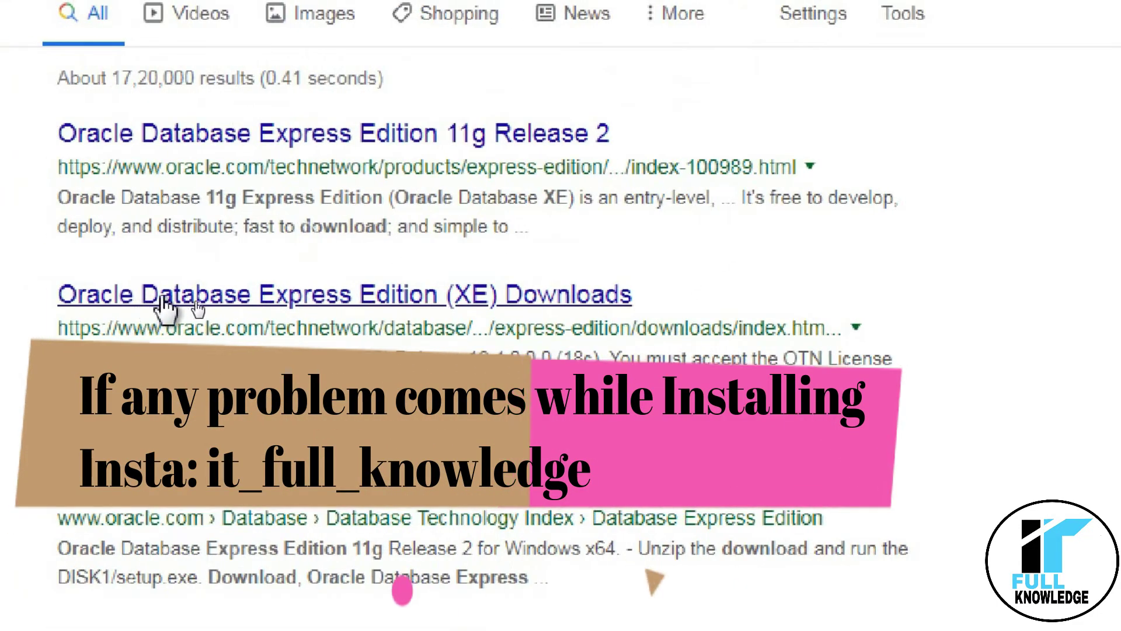
Open the 'Oracle Database Express Edition (XE) Downloads' result in a new tab, then return to the notes.
{"action": "right_click", "coordinate": [159, 297]}
{"action": "left_click", "coordinate": [267, 319]}
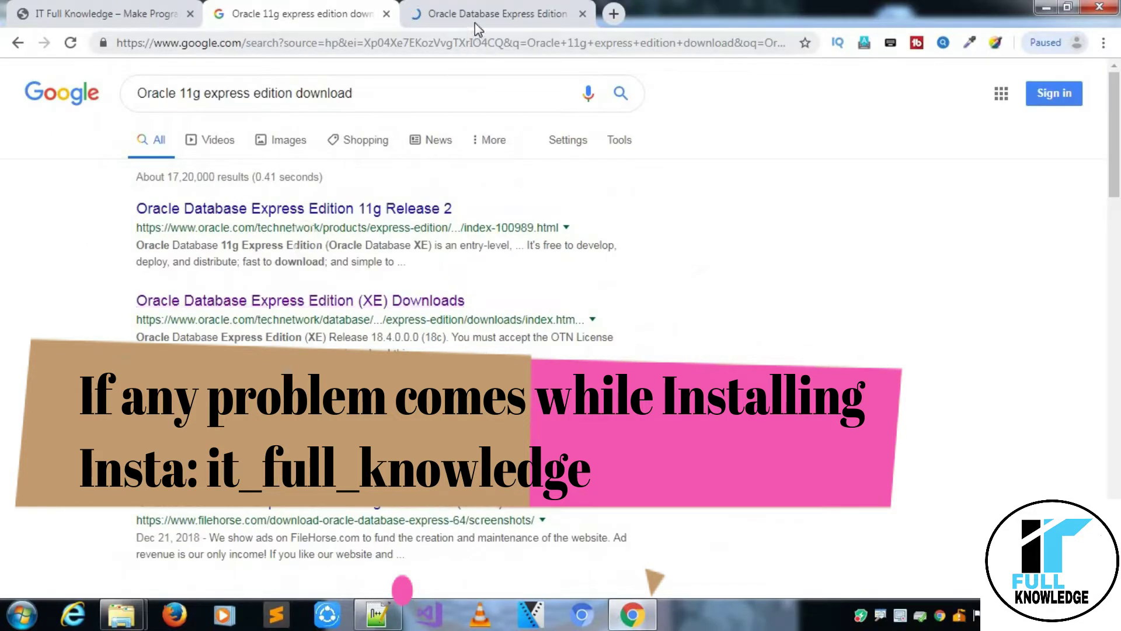
{"action": "left_click", "coordinate": [474, 15]}
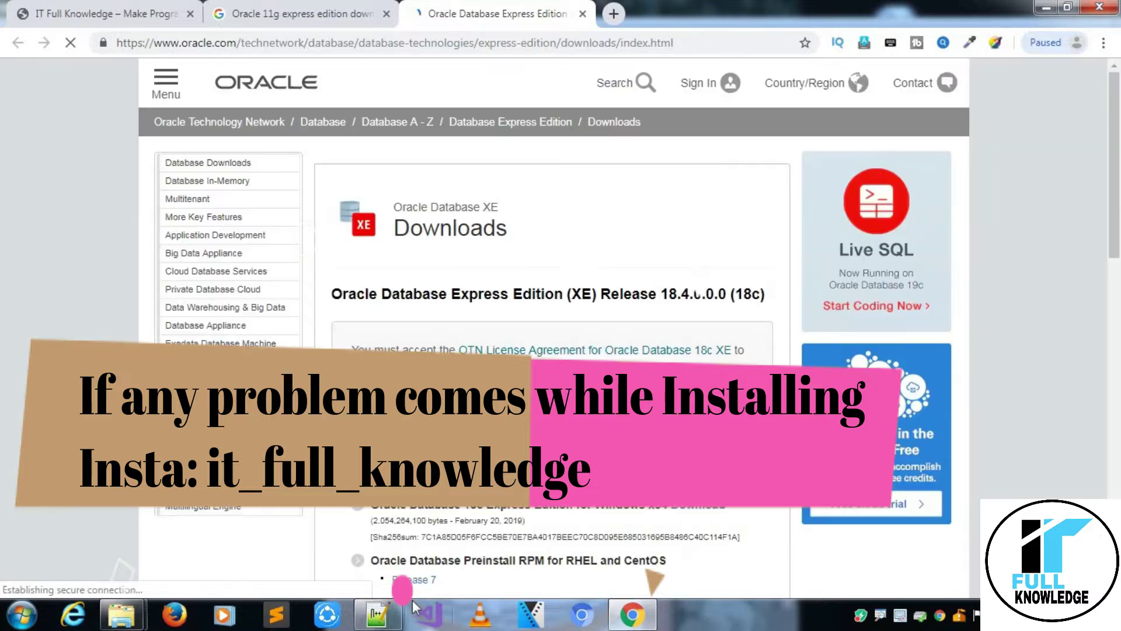
{"action": "left_click", "coordinate": [377, 614]}
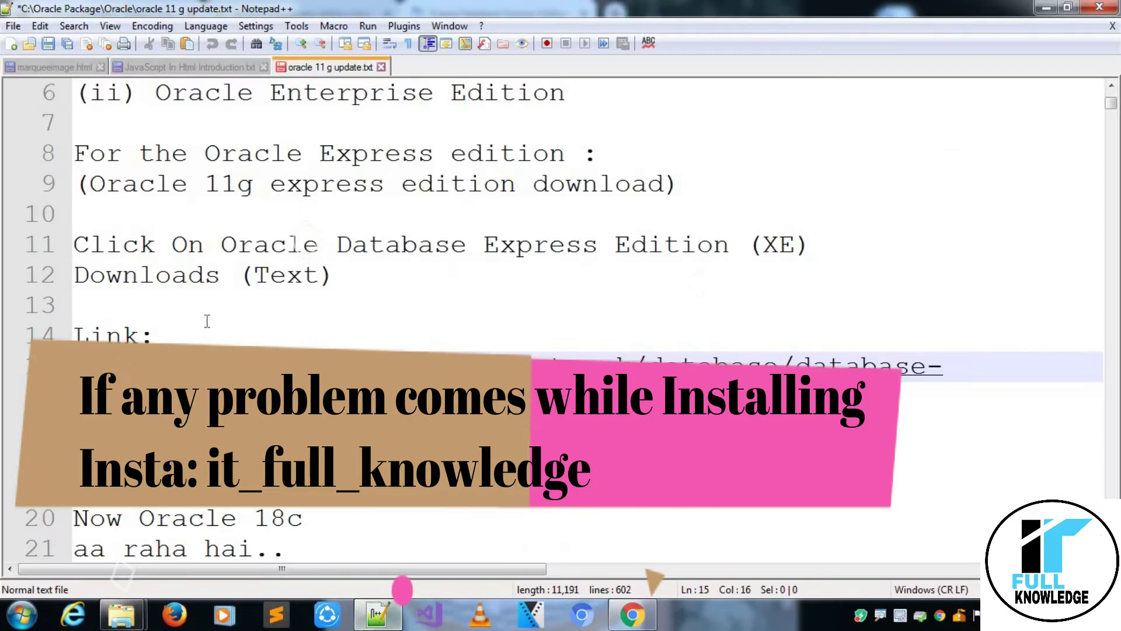
Select the 'Accept License agreement' note on line 18, then return to the XE Downloads page.
{"action": "key", "text": "Down"}
{"action": "key", "text": "Down"}
{"action": "key", "text": "Down"}
{"action": "key", "text": "Down"}
{"action": "key", "text": "Down"}
{"action": "key", "text": "Down"}
{"action": "key", "text": "Down"}
{"action": "key", "text": "Down"}
{"action": "key", "text": "Down"}
{"action": "key", "text": "Down"}
{"action": "key", "text": "Down"}
{"action": "scroll", "coordinate": [207, 321], "scroll_direction": "down", "scroll_amount": 1}
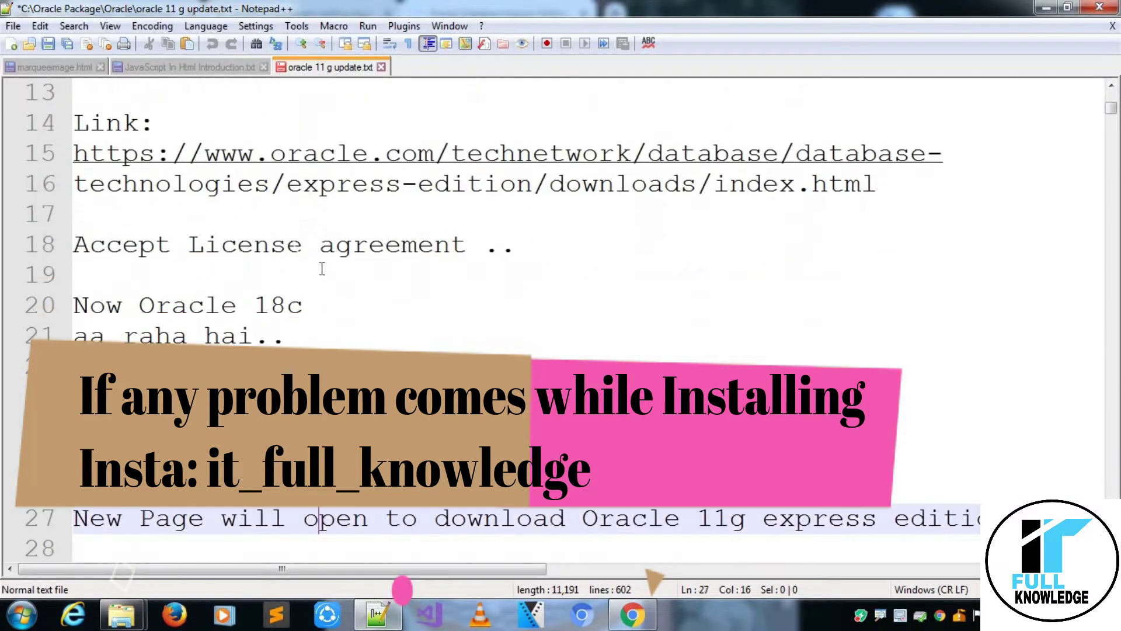
{"action": "left_click", "coordinate": [470, 248]}
{"action": "key", "text": "ctrl+shift+Left"}
{"action": "key", "text": "ctrl+shift+Left"}
{"action": "key", "text": "ctrl+shift+Left"}
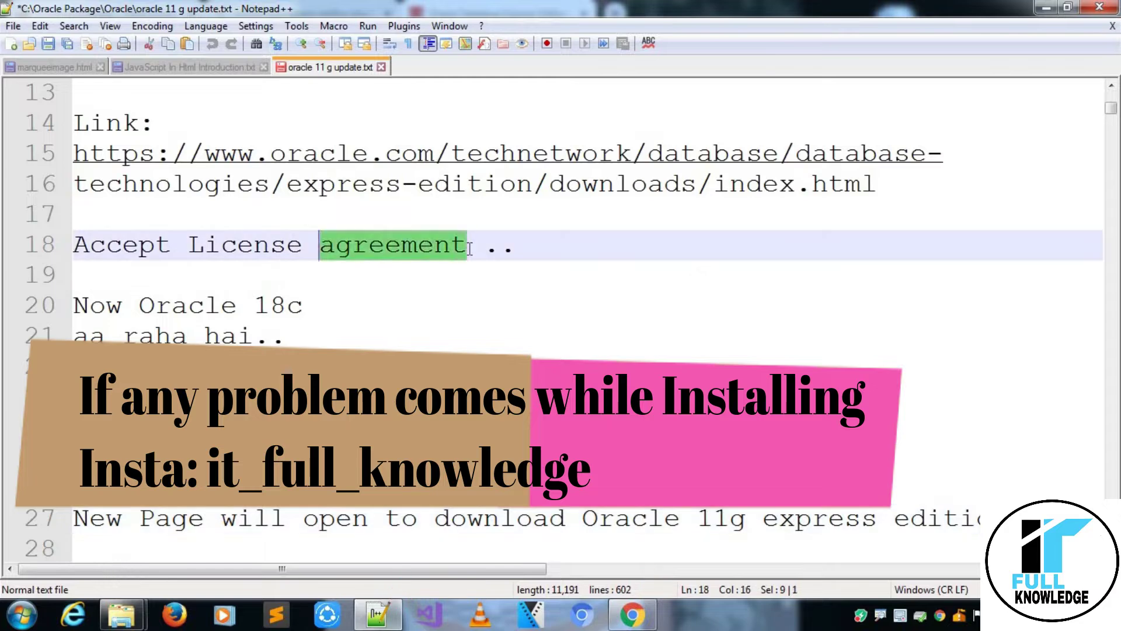
{"action": "key", "text": "Down"}
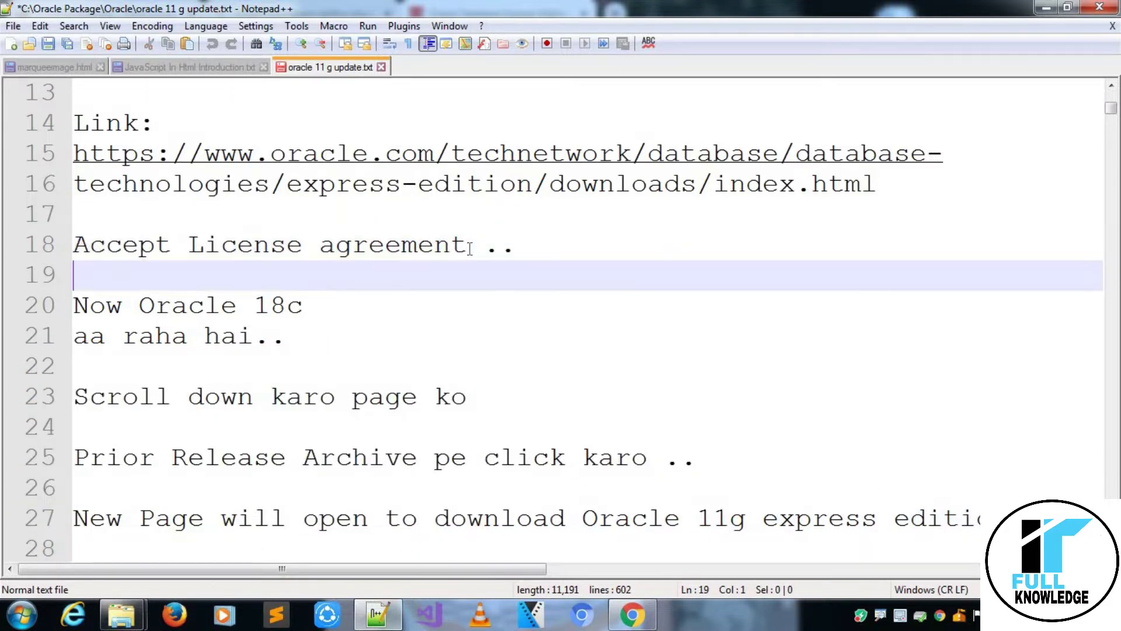
{"action": "left_click", "coordinate": [637, 616]}
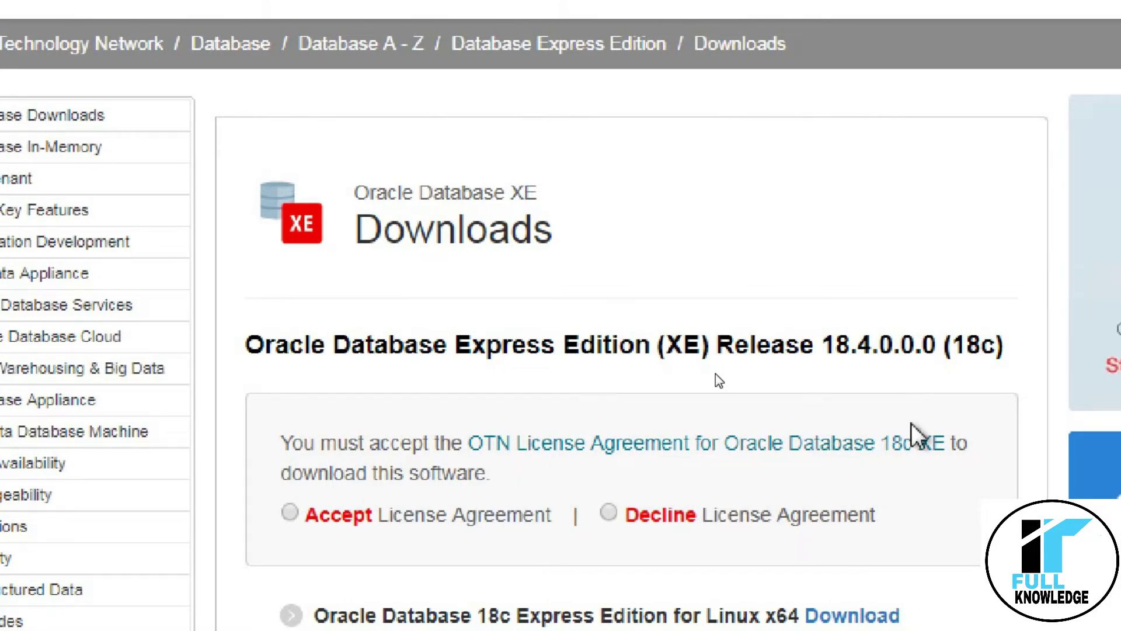
Accept the OTN license agreement on the XE Downloads page and scroll to the download links.
{"action": "scroll", "coordinate": [600, 503], "scroll_direction": "down", "scroll_amount": 3}
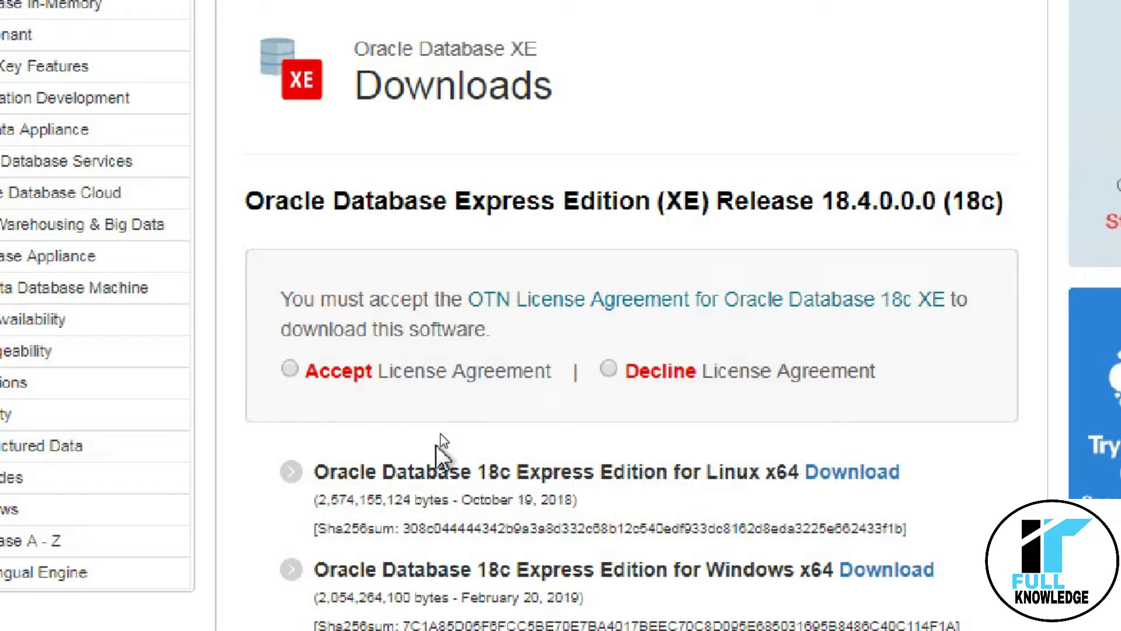
{"action": "left_click", "coordinate": [289, 368]}
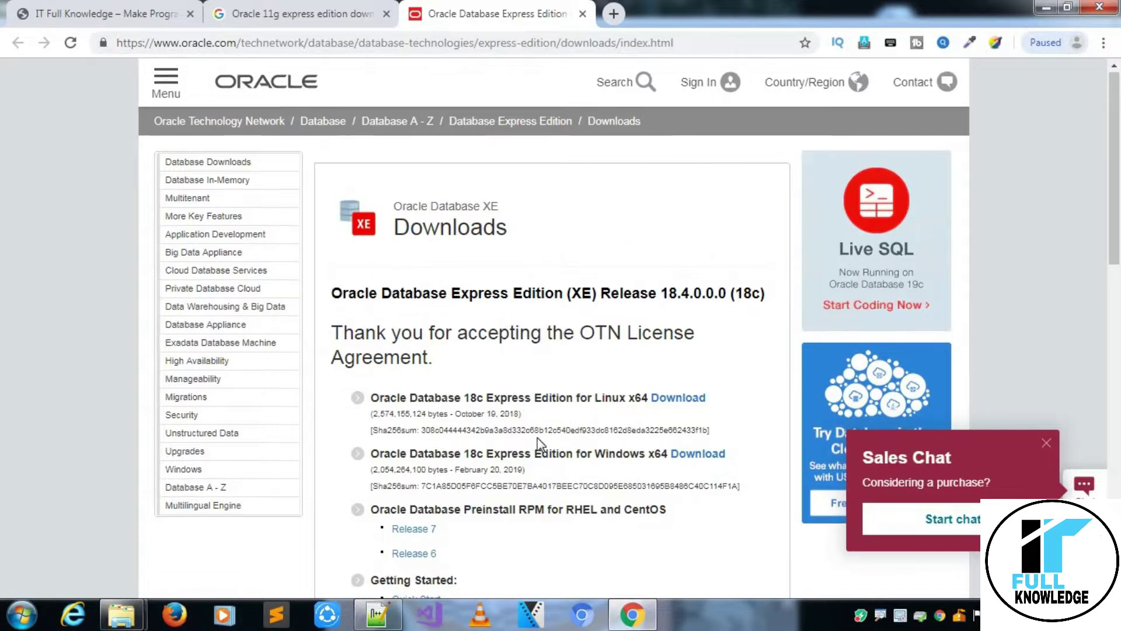
{"action": "scroll", "coordinate": [537, 436], "scroll_direction": "down", "scroll_amount": 3}
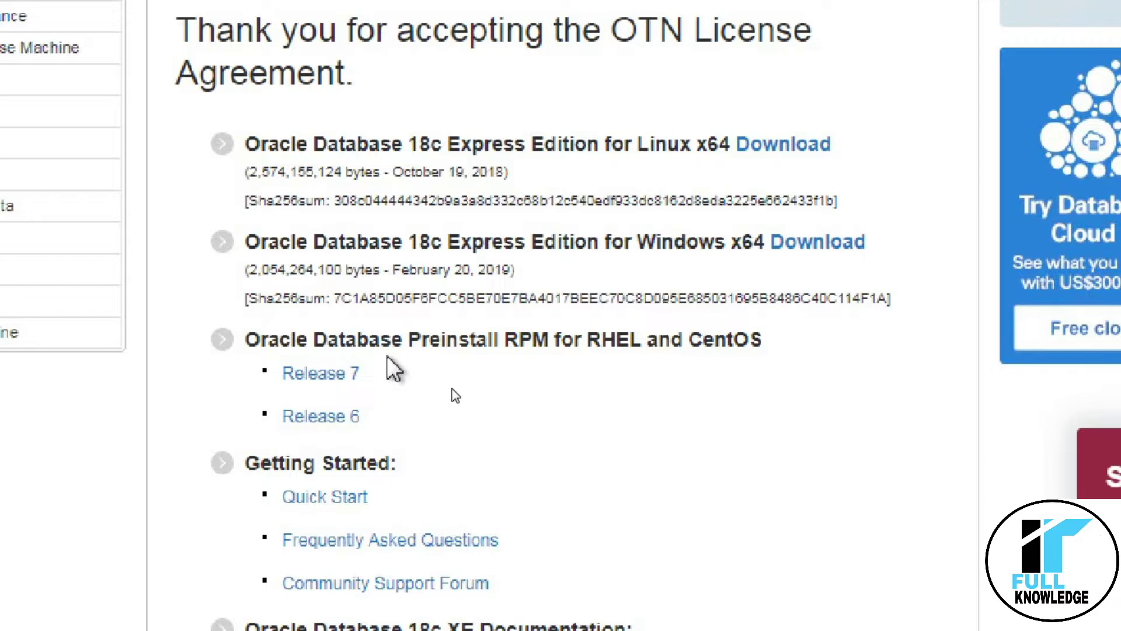
{"action": "scroll", "coordinate": [455, 396], "scroll_direction": "down", "scroll_amount": 5}
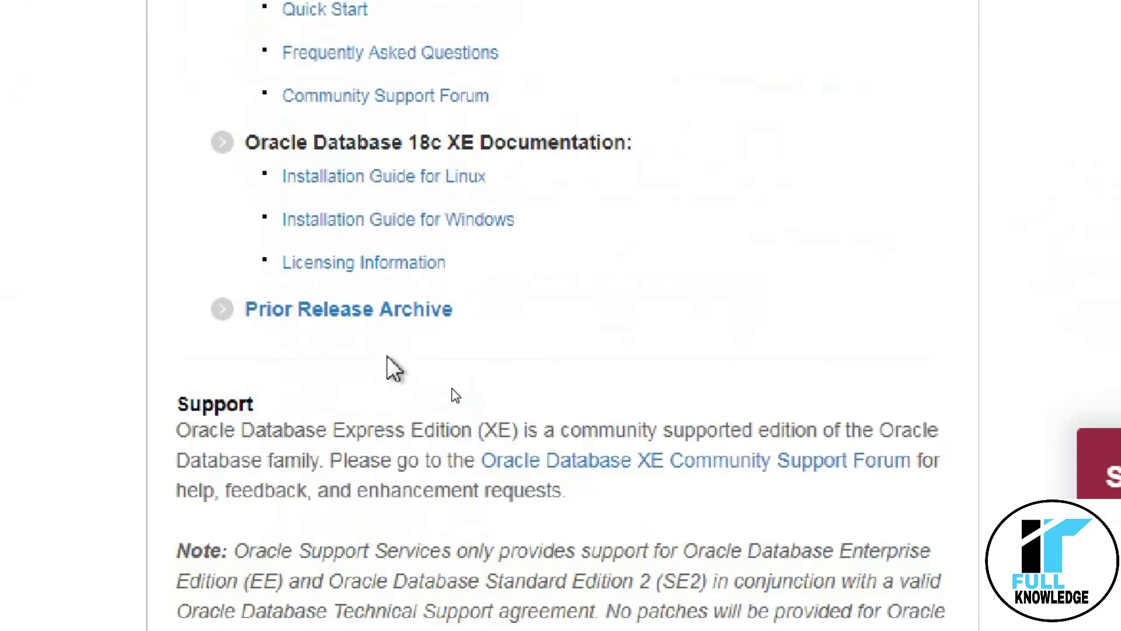
{"action": "scroll", "coordinate": [455, 395], "scroll_direction": "up", "scroll_amount": 3}
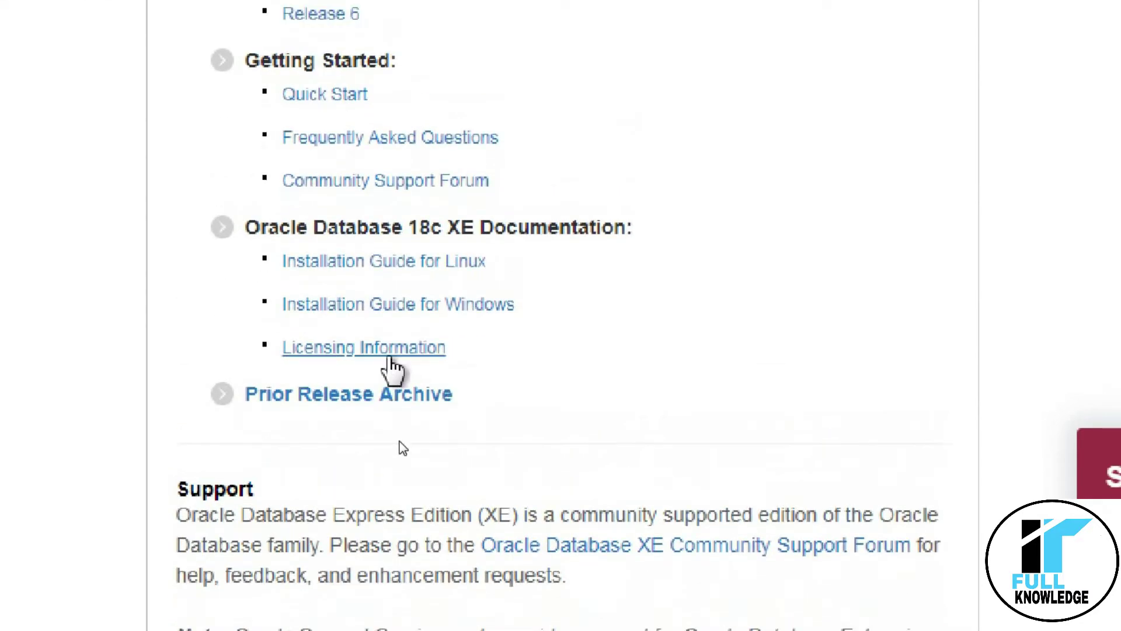
Open Prior Release Archive in a new tab, then return to the notes at line 21.
{"action": "right_click", "coordinate": [295, 402]}
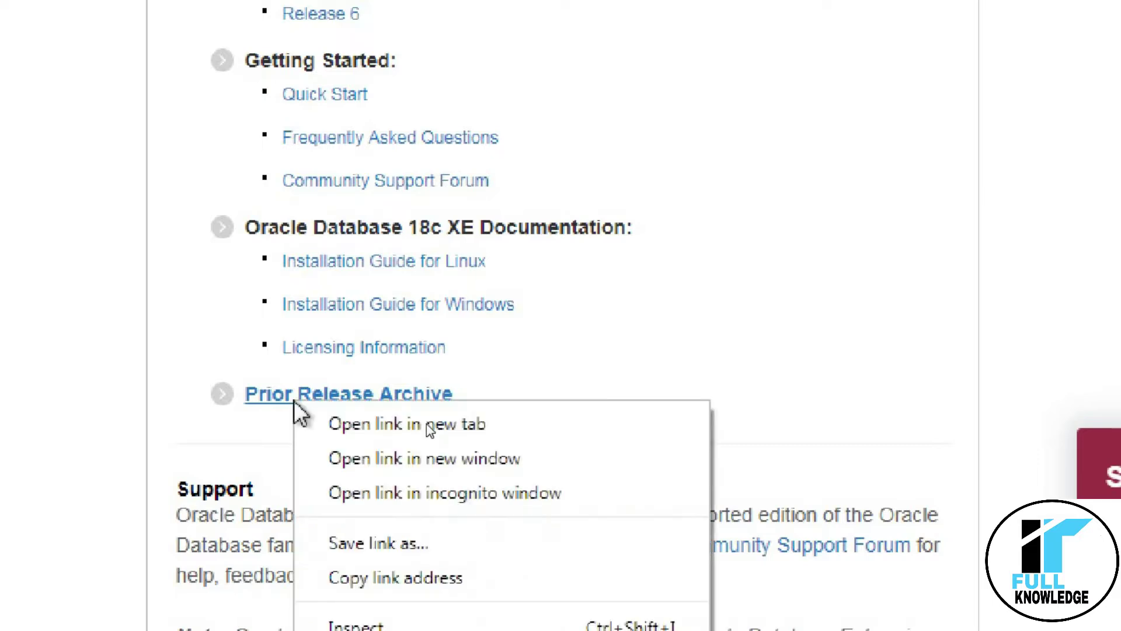
{"action": "left_click", "coordinate": [367, 420]}
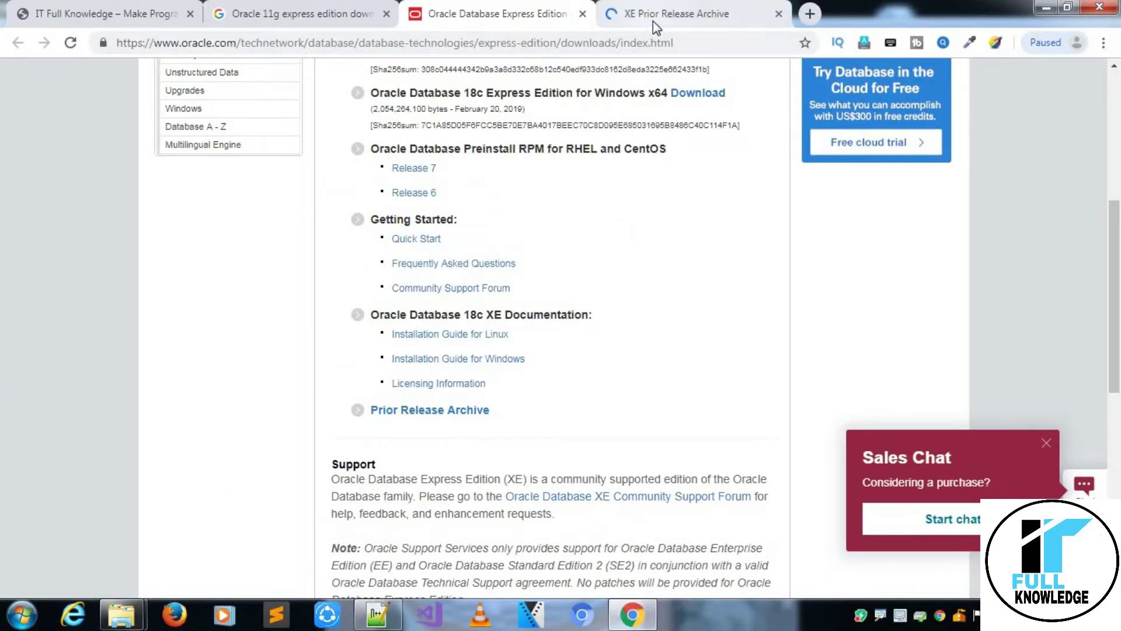
{"action": "left_click", "coordinate": [653, 23]}
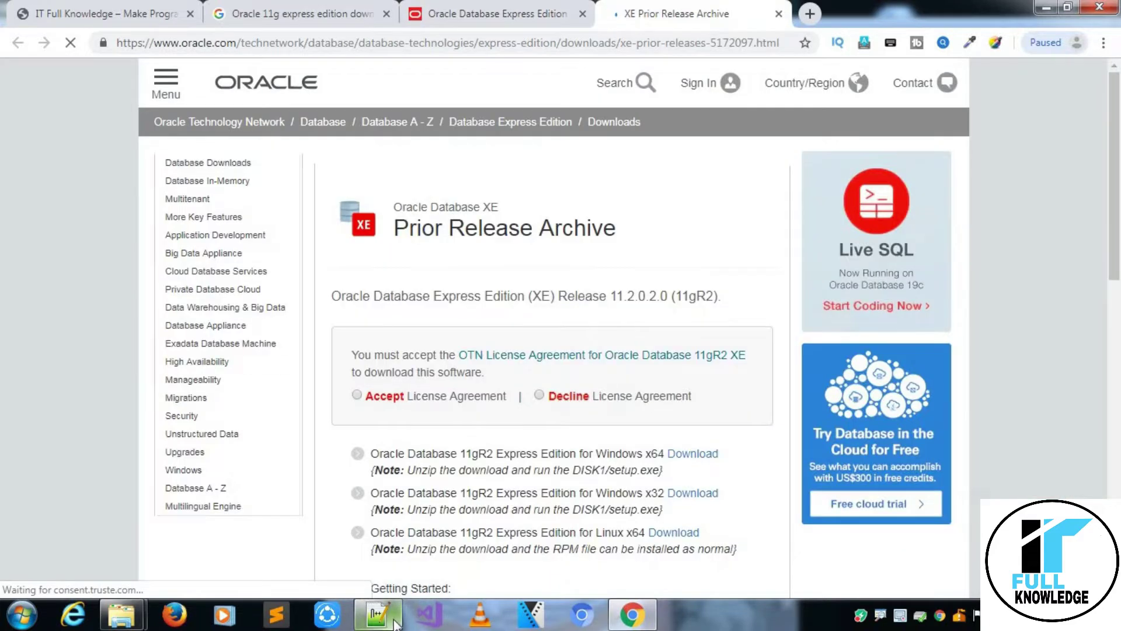
{"action": "left_click", "coordinate": [396, 622]}
{"action": "left_click", "coordinate": [244, 351]}
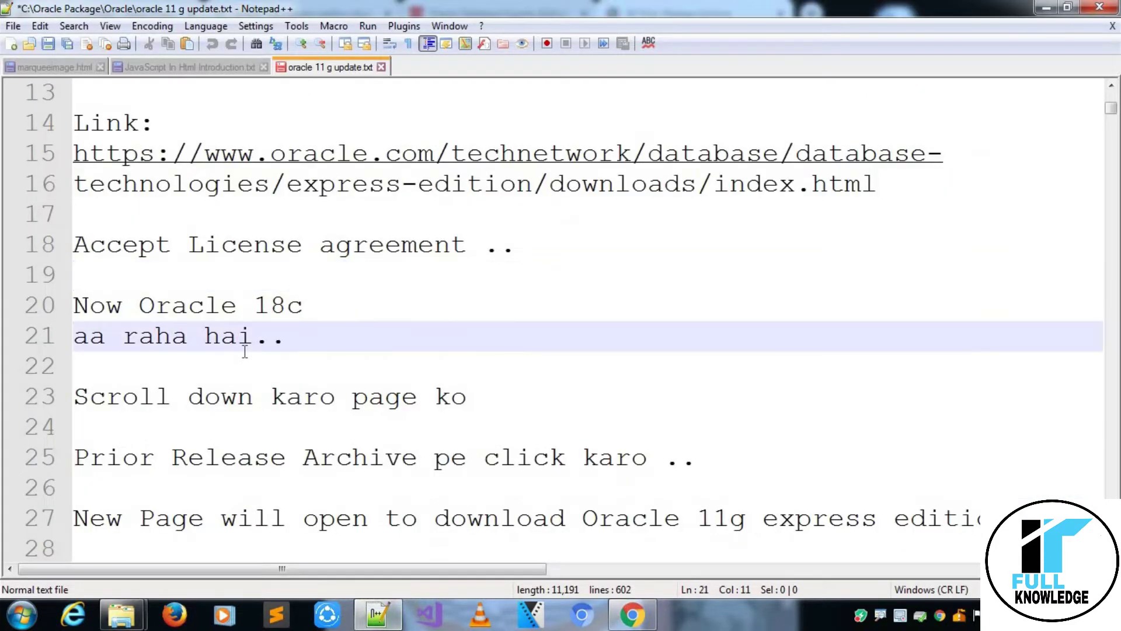
Review the 'Now Oracle 18c', Prior Release Archive and 'New Page will open' notes.
{"action": "key", "text": "Up"}
{"action": "key", "text": "Right"}
{"action": "key", "text": "Right"}
{"action": "key", "text": "Right"}
{"action": "key", "text": "Right"}
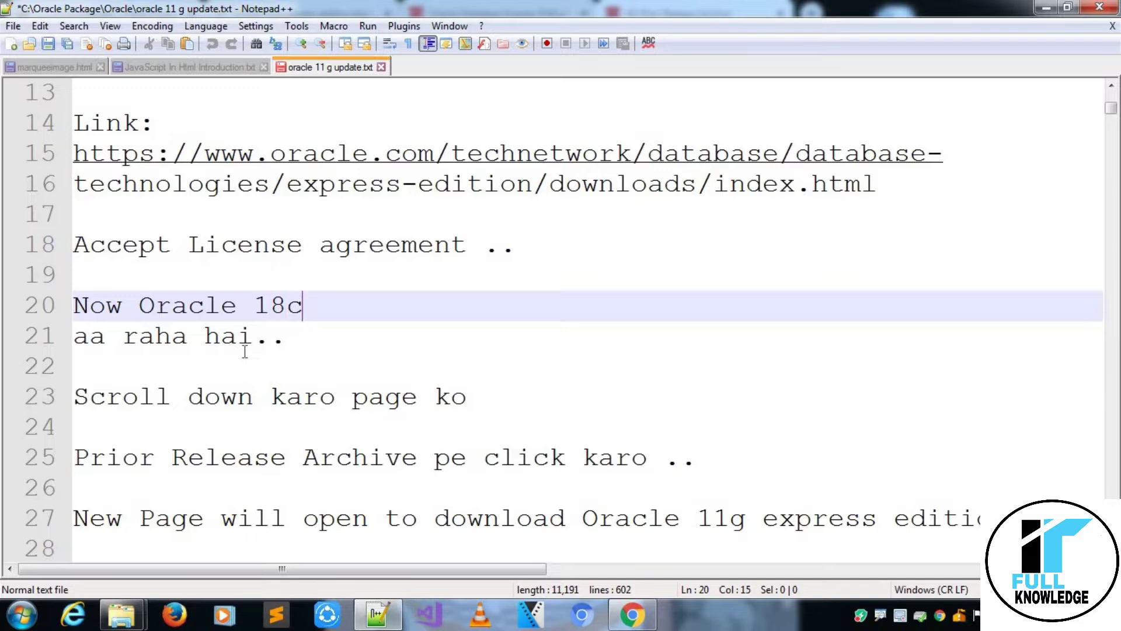
{"action": "key", "text": "ctrl+shift+Left"}
{"action": "key", "text": "shift+Home"}
{"action": "key", "text": "Down"}
{"action": "key", "text": "Down"}
{"action": "key", "text": "Down"}
{"action": "key", "text": "Down"}
{"action": "key", "text": "Down"}
{"action": "key", "text": "Down"}
{"action": "key", "text": "Down"}
{"action": "key", "text": "Down"}
{"action": "key", "text": "Down"}
{"action": "key", "text": "Down"}
{"action": "key", "text": "Down"}
{"action": "key", "text": "Down"}
{"action": "key", "text": "Down"}
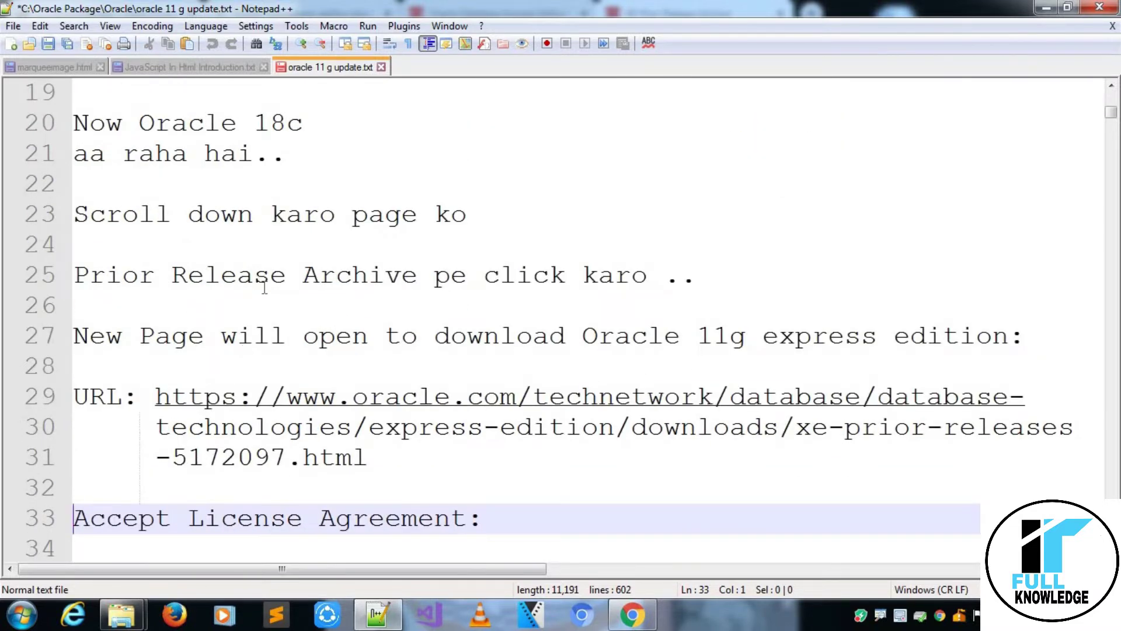
{"action": "left_click", "coordinate": [266, 287]}
{"action": "left_click", "coordinate": [419, 298]}
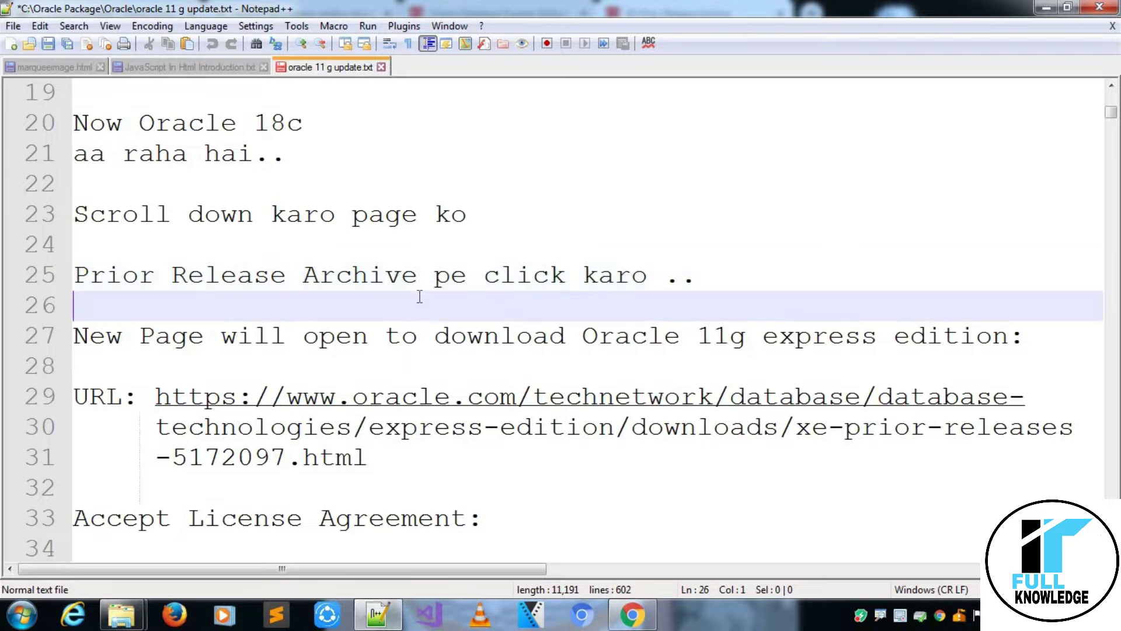
{"action": "key", "text": "Down"}
{"action": "key", "text": "shift+Right"}
{"action": "key", "text": "shift+Right"}
{"action": "key", "text": "shift+Right"}
{"action": "key", "text": "shift+Right"}
{"action": "key", "text": "shift+Right"}
{"action": "key", "text": "shift+Right"}
{"action": "key", "text": "shift+Right"}
{"action": "key", "text": "shift+Right"}
{"action": "key", "text": "shift+Right"}
{"action": "key", "text": "shift+Right"}
{"action": "key", "text": "shift+Right"}
{"action": "key", "text": "shift+Right"}
{"action": "key", "text": "shift+Right"}
{"action": "key", "text": "shift+Right"}
{"action": "key", "text": "shift+Right"}
{"action": "key", "text": "shift+Right"}
{"action": "key", "text": "shift+Right"}
{"action": "key", "text": "shift+Right"}
{"action": "key", "text": "shift+Right"}
{"action": "key", "text": "shift+Right"}
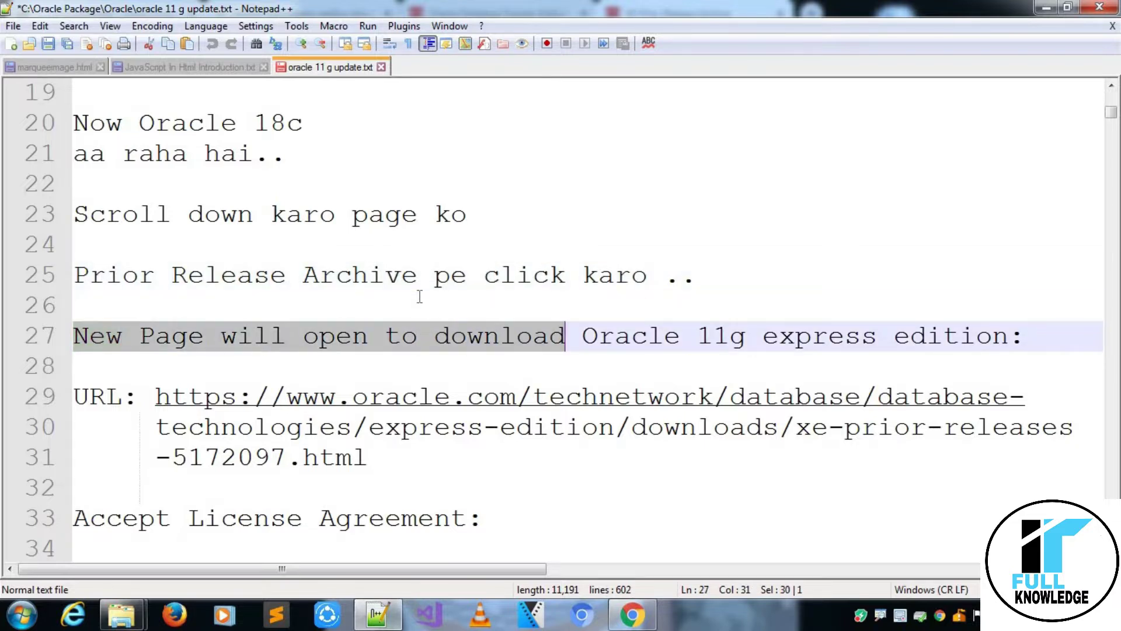
{"action": "key", "text": "shift+Right"}
{"action": "key", "text": "shift+Right"}
{"action": "key", "text": "shift+Right"}
{"action": "key", "text": "shift+Right"}
{"action": "key", "text": "shift+Right"}
{"action": "key", "text": "shift+Right"}
{"action": "key", "text": "shift+Right"}
{"action": "key", "text": "shift+Right"}
{"action": "key", "text": "shift+Right"}
{"action": "key", "text": "shift+Right"}
{"action": "key", "text": "shift+Right"}
{"action": "key", "text": "shift+Right"}
{"action": "key", "text": "shift+Right"}
{"action": "key", "text": "shift+Right"}
{"action": "key", "text": "shift+Right"}
{"action": "key", "text": "shift+Right"}
{"action": "key", "text": "shift+Right"}
{"action": "key", "text": "shift+Right"}
{"action": "key", "text": "shift+Right"}
{"action": "key", "text": "shift+Right"}
{"action": "key", "text": "Down"}
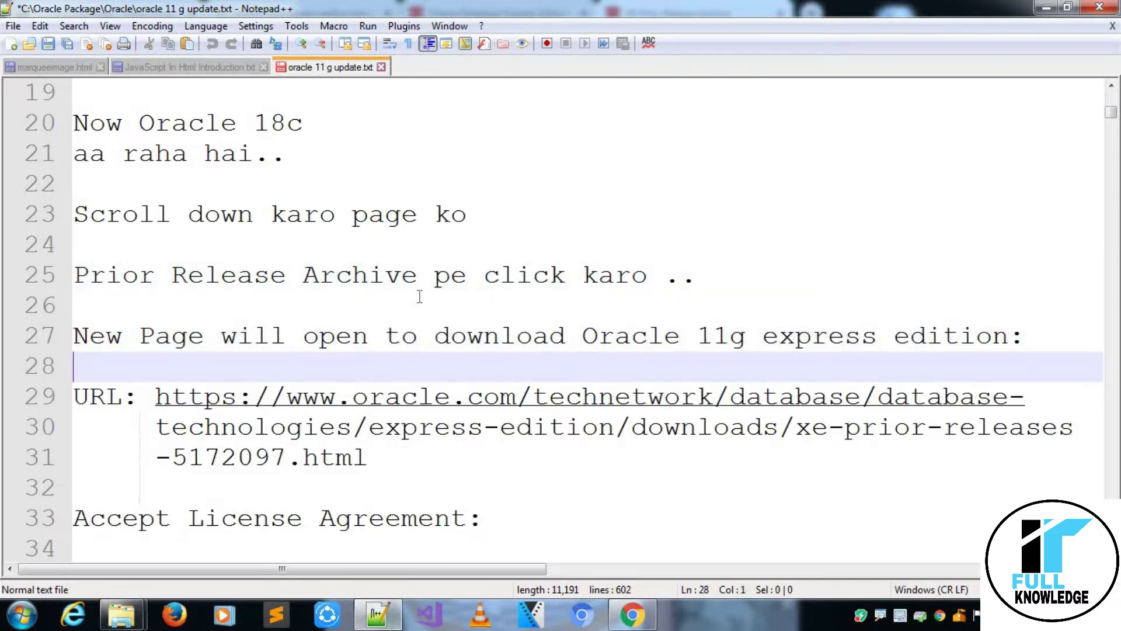
Review the remaining notes through the setup.exe line, then return to the Prior Release Archive.
{"action": "key", "text": "Down"}
{"action": "key", "text": "Down"}
{"action": "key", "text": "Down"}
{"action": "key", "text": "Down"}
{"action": "key", "text": "Down"}
{"action": "key", "text": "Down"}
{"action": "key", "text": "Down"}
{"action": "key", "text": "Down"}
{"action": "key", "text": "Down"}
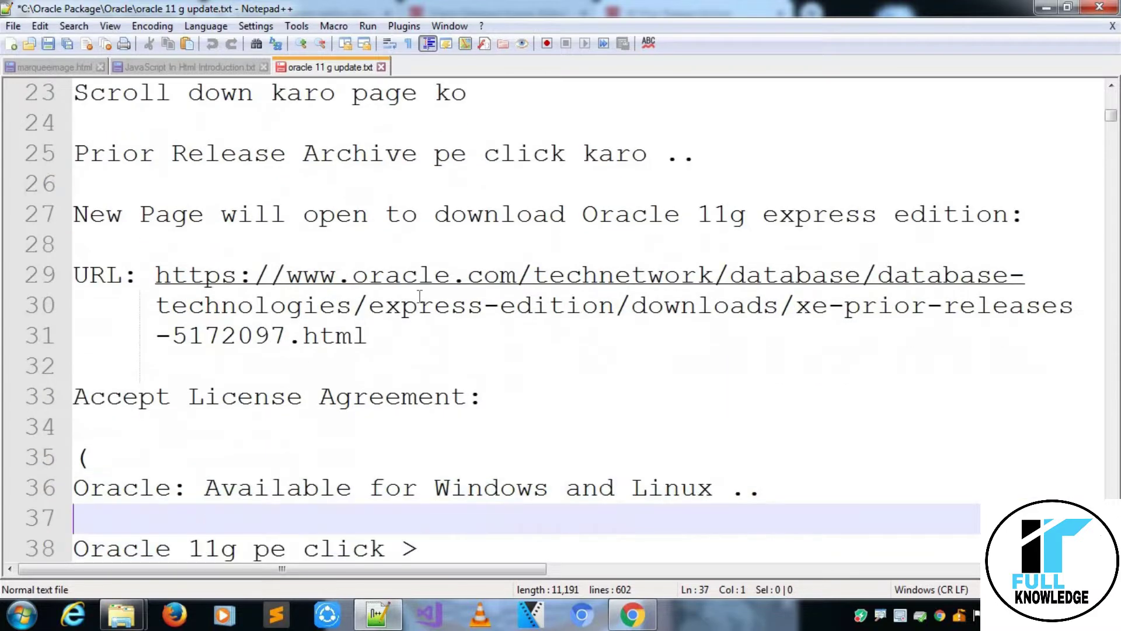
{"action": "left_click", "coordinate": [413, 364]}
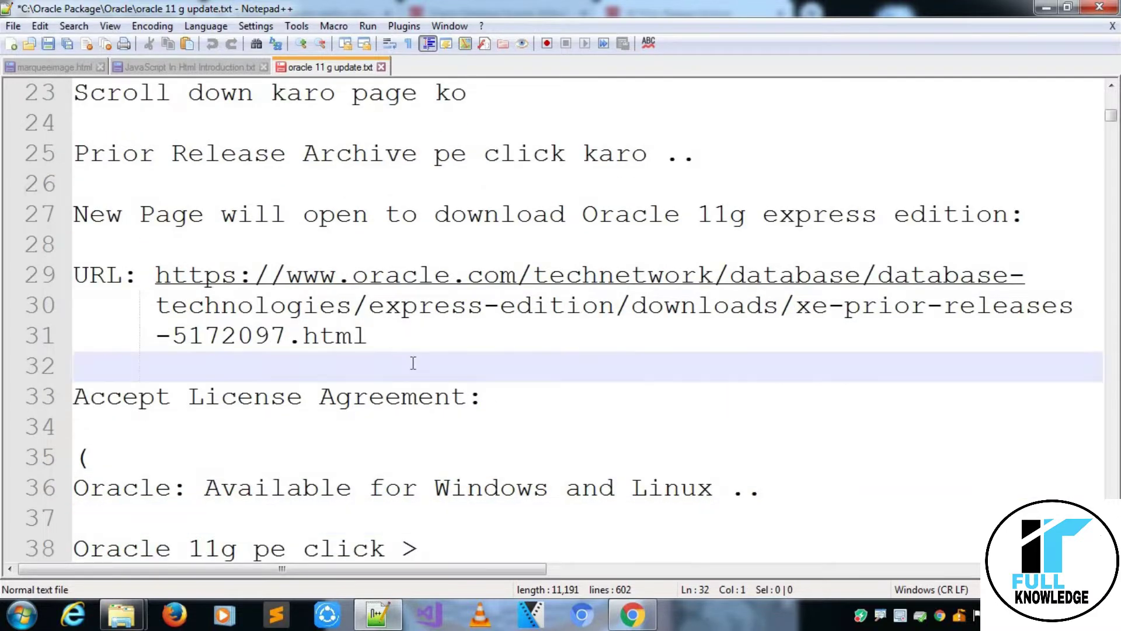
{"action": "key", "text": "Down"}
{"action": "key", "text": "Down"}
{"action": "key", "text": "Down"}
{"action": "key", "text": "Down"}
{"action": "key", "text": "Down"}
{"action": "key", "text": "Down"}
{"action": "key", "text": "Down"}
{"action": "key", "text": "Down"}
{"action": "key", "text": "Down"}
{"action": "key", "text": "Down"}
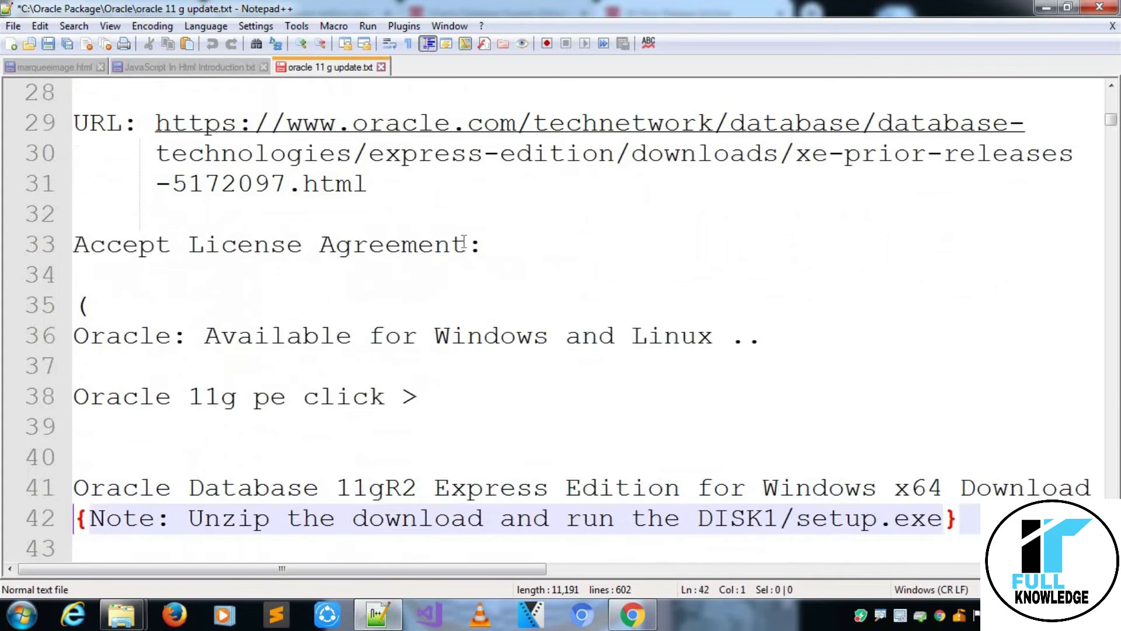
{"action": "left_click", "coordinate": [500, 244]}
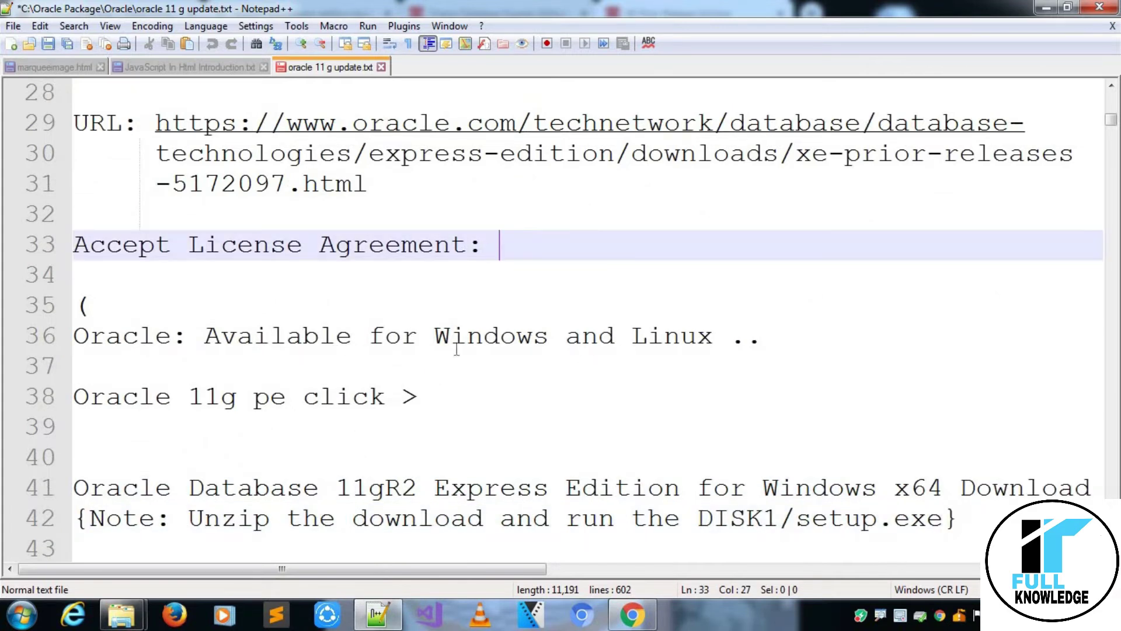
{"action": "left_click", "coordinate": [547, 387]}
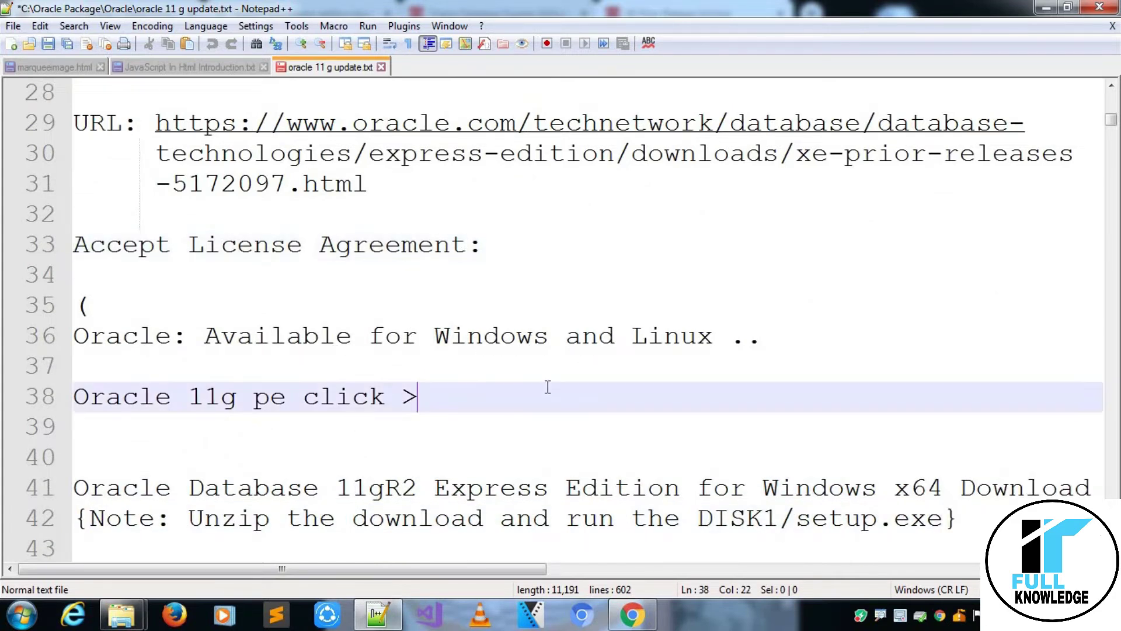
{"action": "key", "text": "Down"}
{"action": "key", "text": "Down"}
{"action": "key", "text": "Down"}
{"action": "key", "text": "Down"}
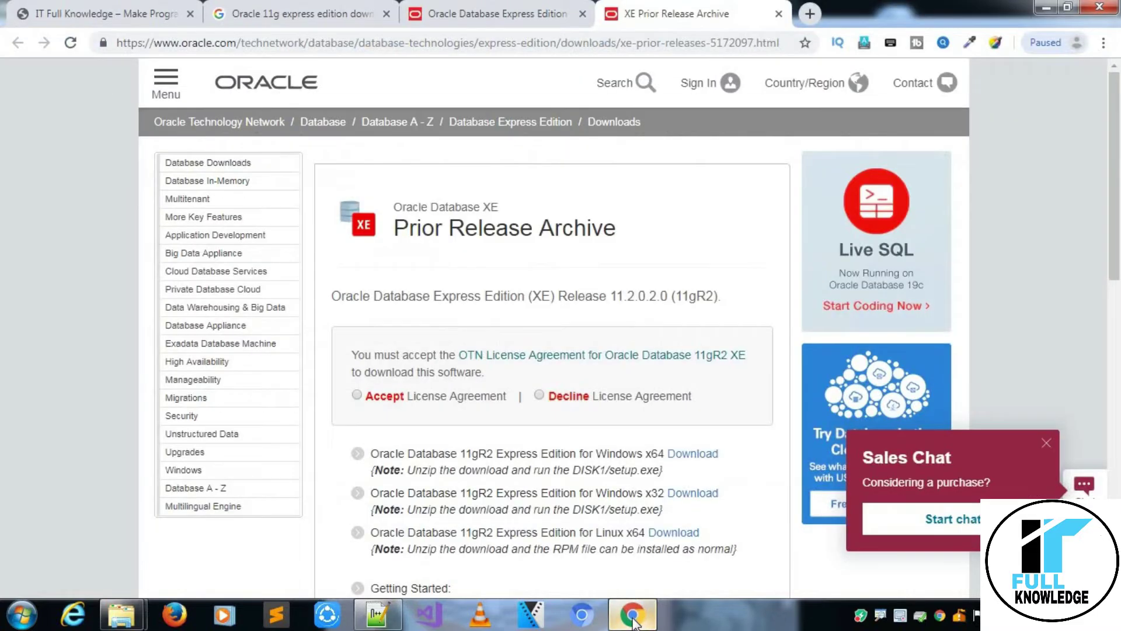
{"action": "left_click", "coordinate": [632, 615]}
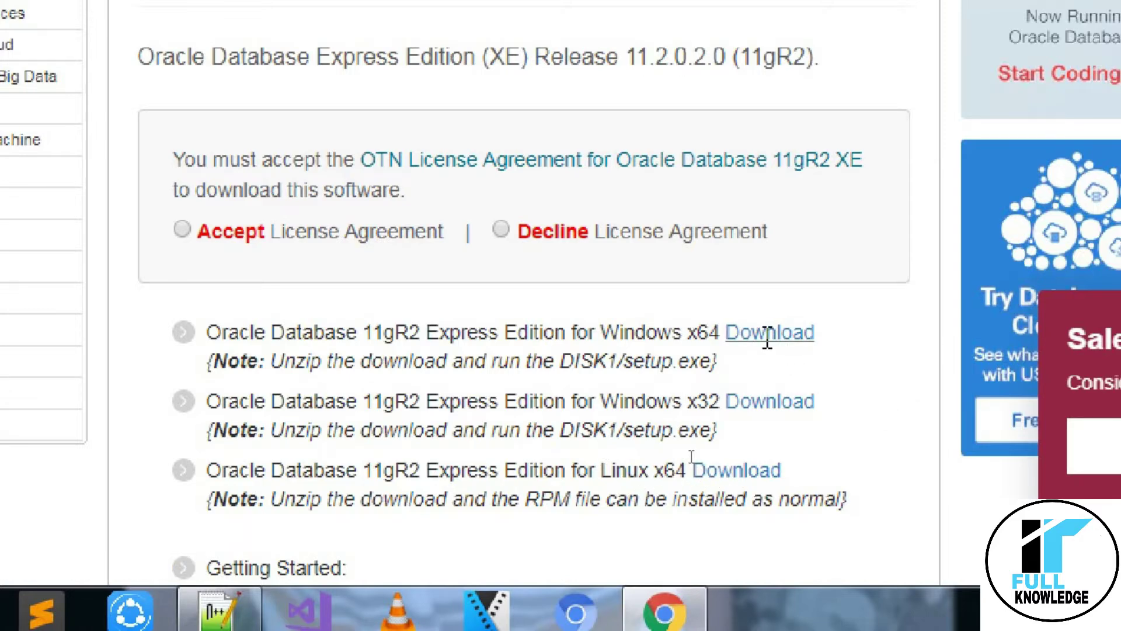
Click the 11gR2 Windows x64 Download link without accepting the license, triggering the warning.
{"action": "left_click", "coordinate": [767, 335]}
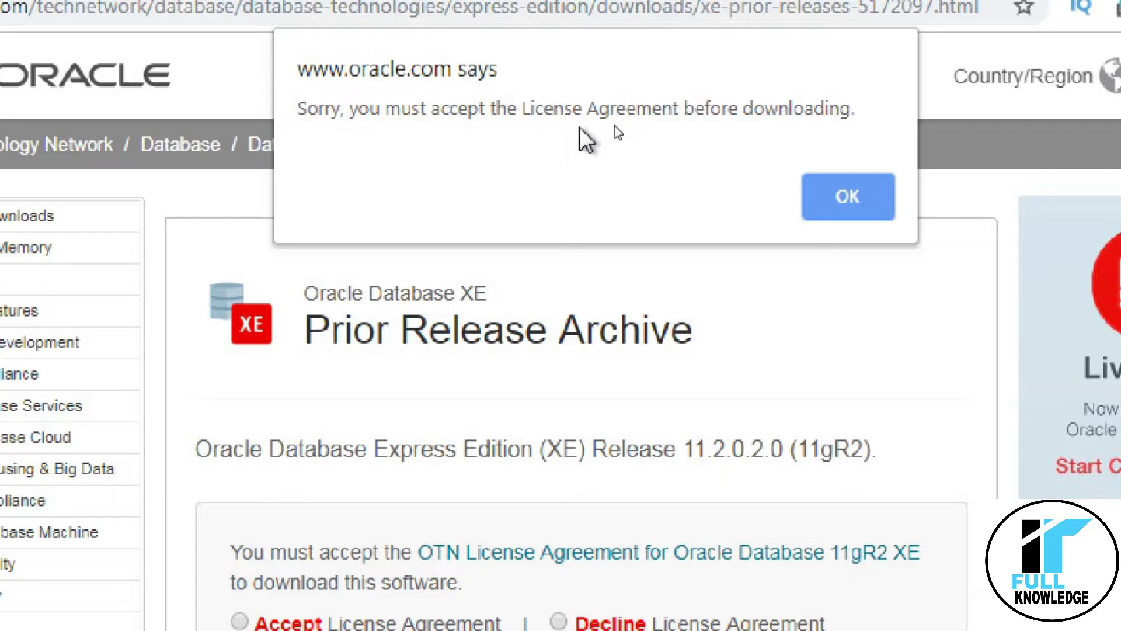
Dismiss the license alert and select Accept License Agreement on the 11gR2 archive page.
{"action": "left_click", "coordinate": [856, 201]}
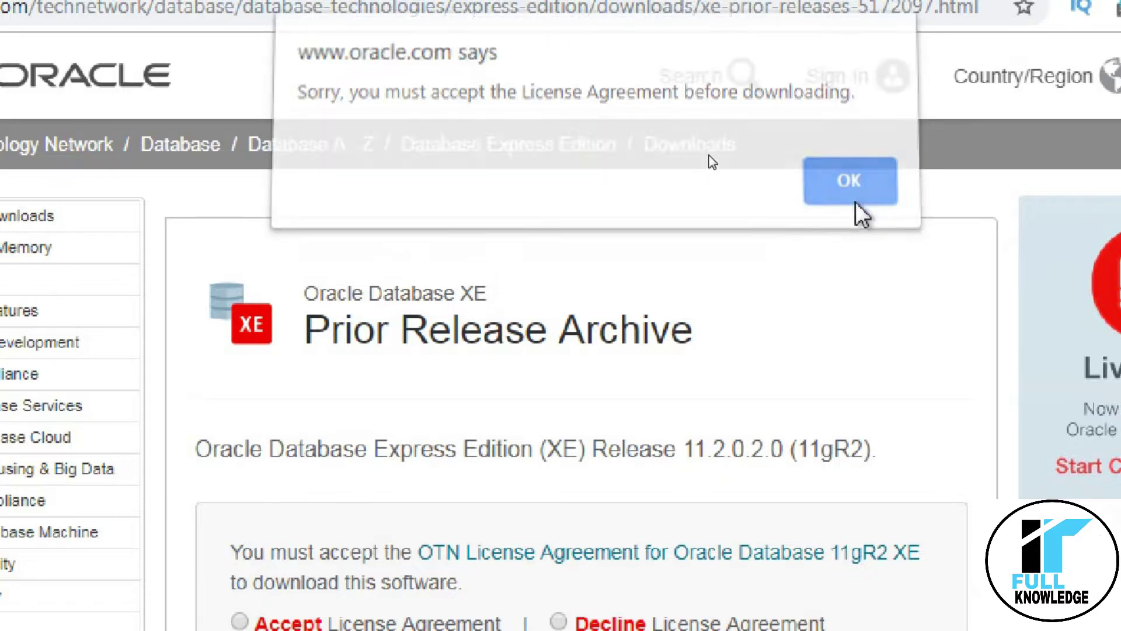
{"action": "scroll", "coordinate": [208, 388], "scroll_direction": "down", "scroll_amount": 1}
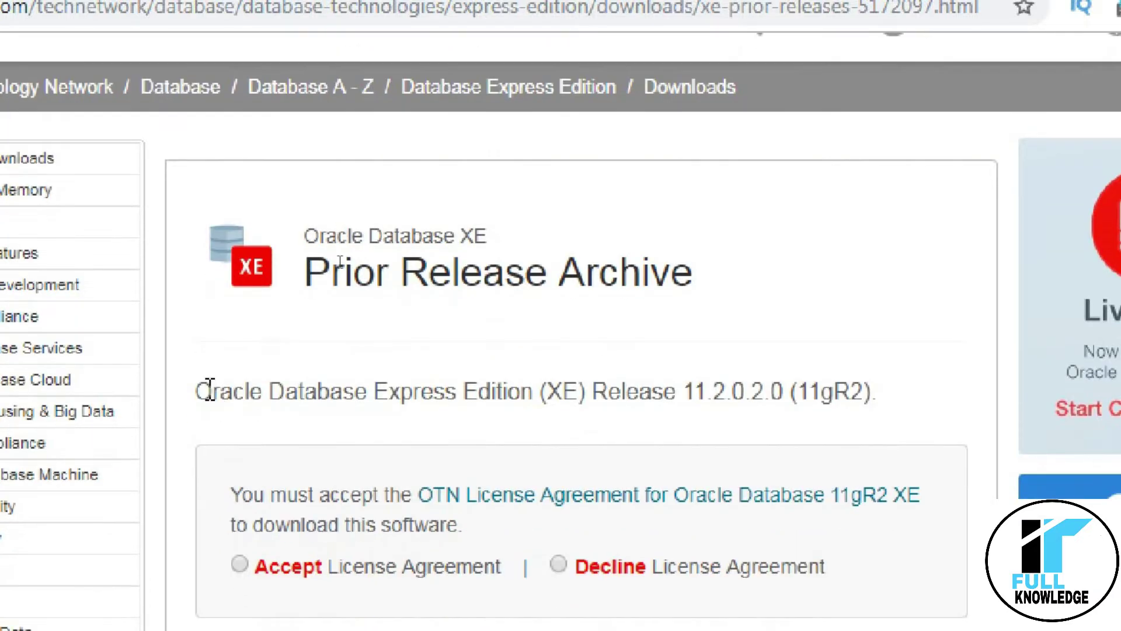
{"action": "scroll", "coordinate": [209, 389], "scroll_direction": "down", "scroll_amount": 2}
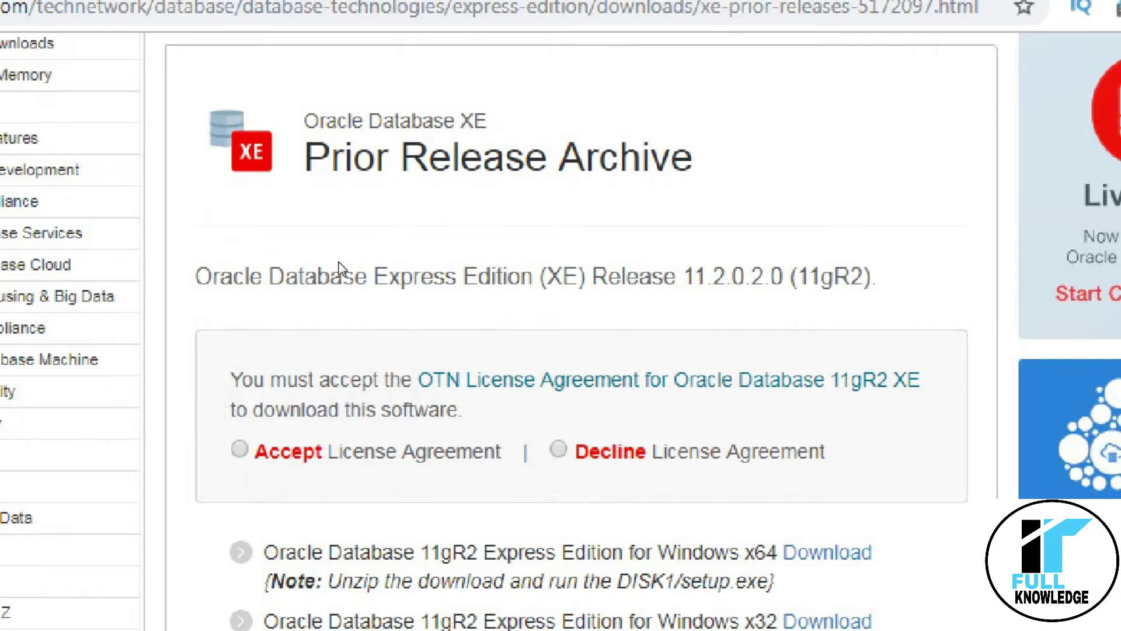
{"action": "scroll", "coordinate": [207, 388], "scroll_direction": "down", "scroll_amount": 1}
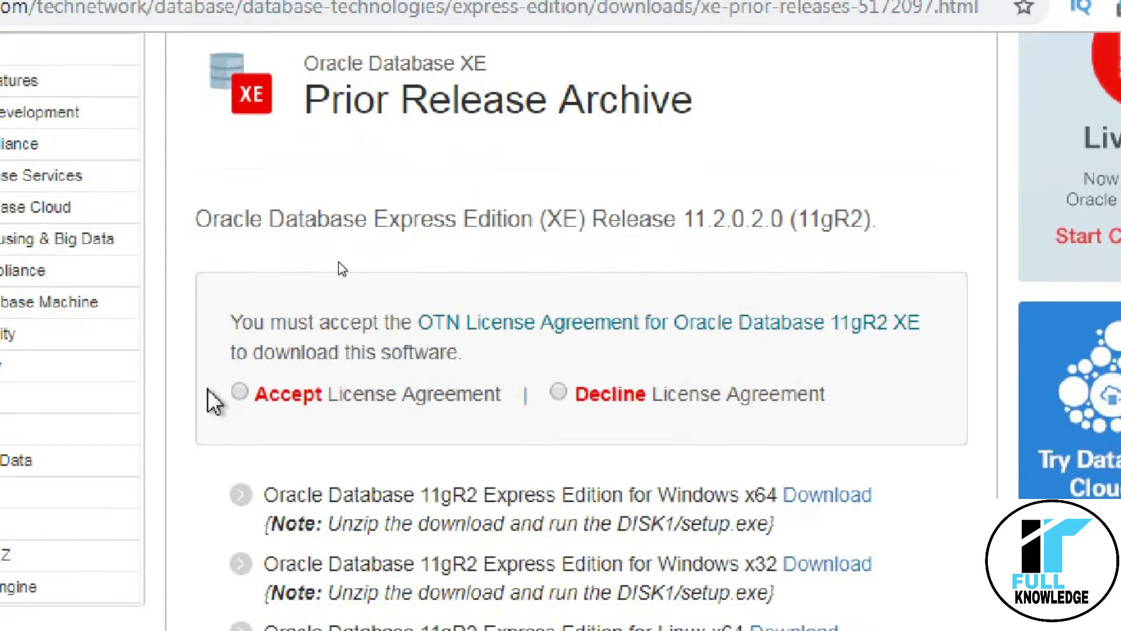
{"action": "left_click", "coordinate": [239, 390]}
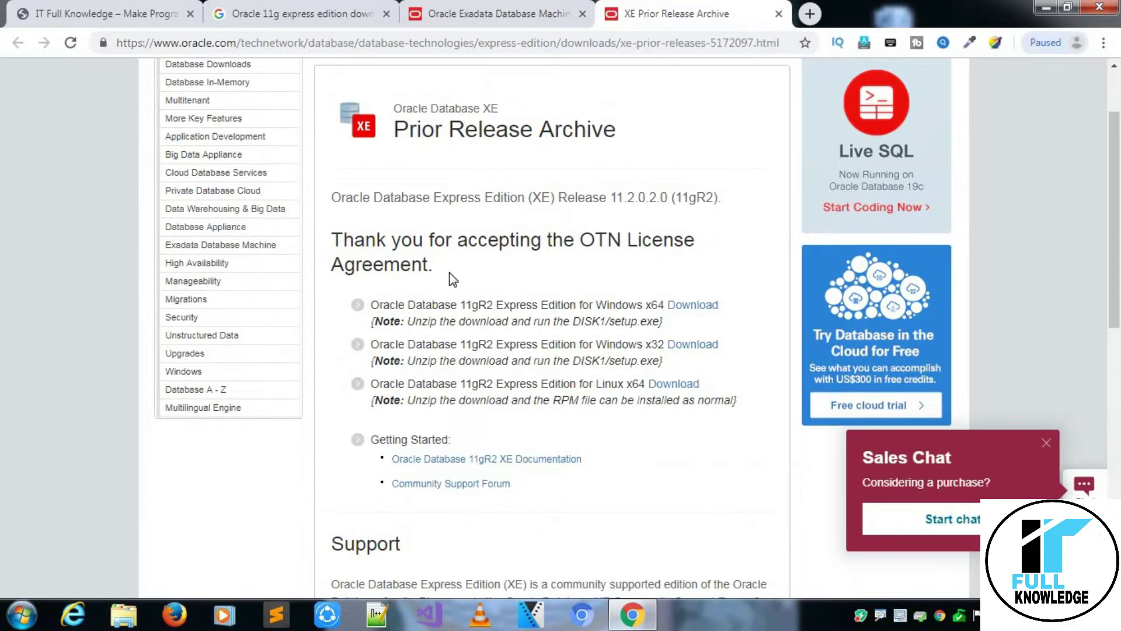
Open Computer's system properties to confirm 64-bit Windows 7 Professional, then close the System window.
{"action": "key", "text": "super+e"}
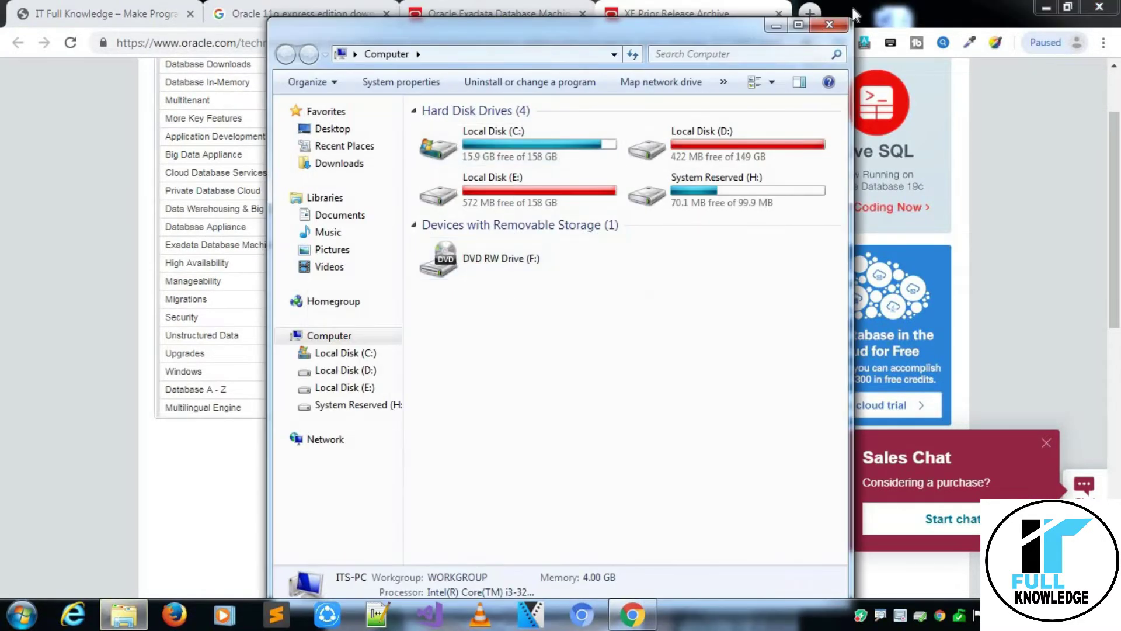
{"action": "left_click", "coordinate": [799, 24]}
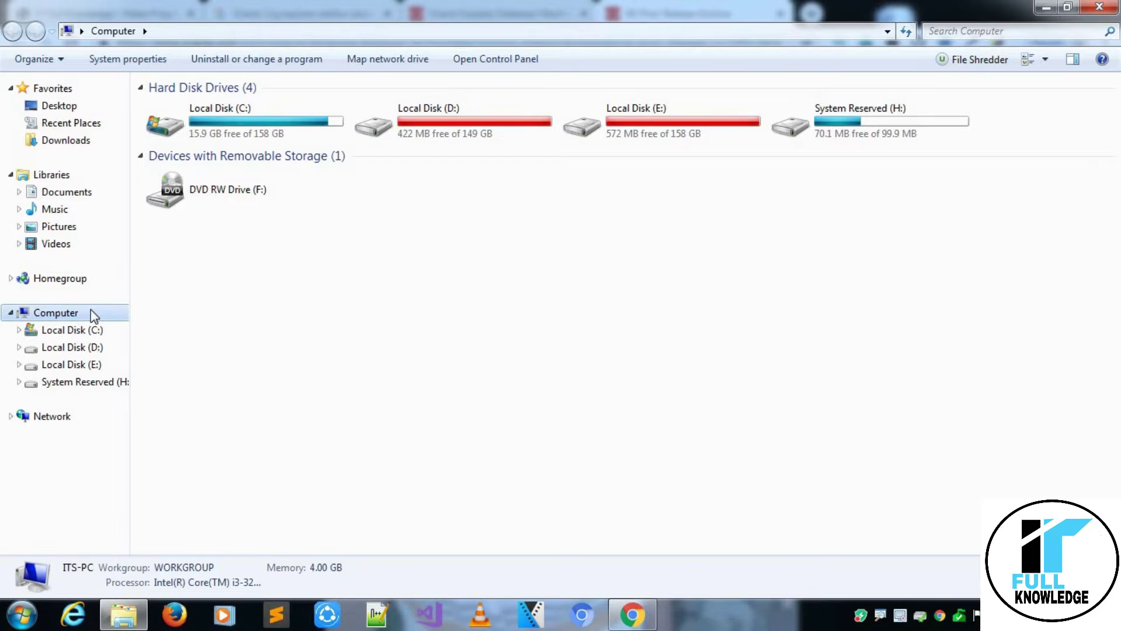
{"action": "right_click", "coordinate": [81, 315]}
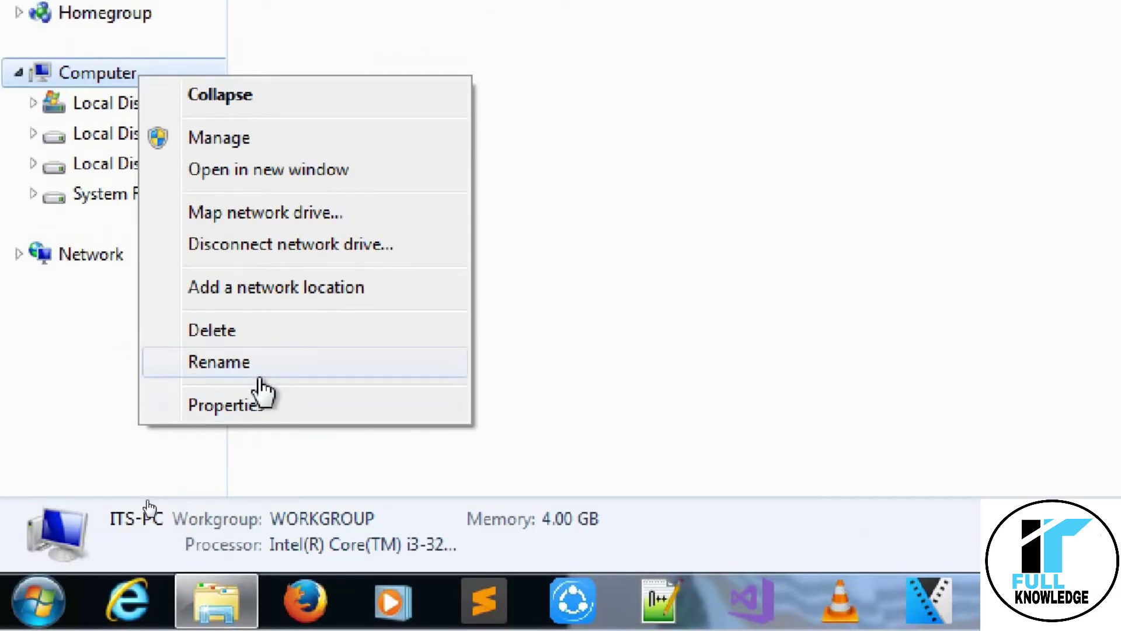
{"action": "left_click", "coordinate": [257, 404]}
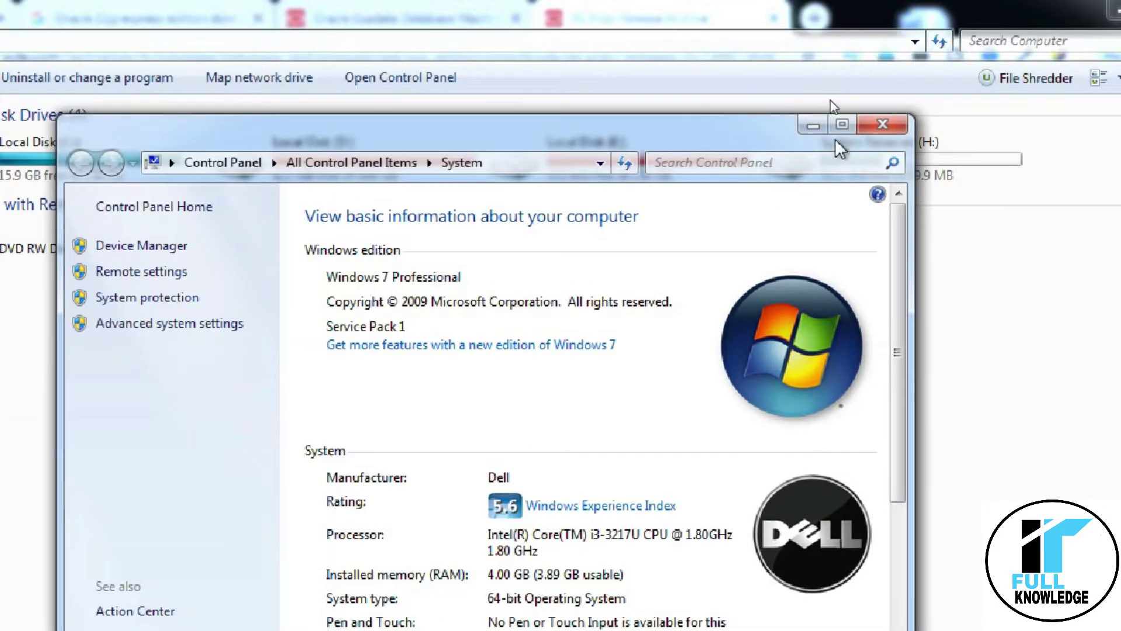
{"action": "left_click", "coordinate": [842, 124]}
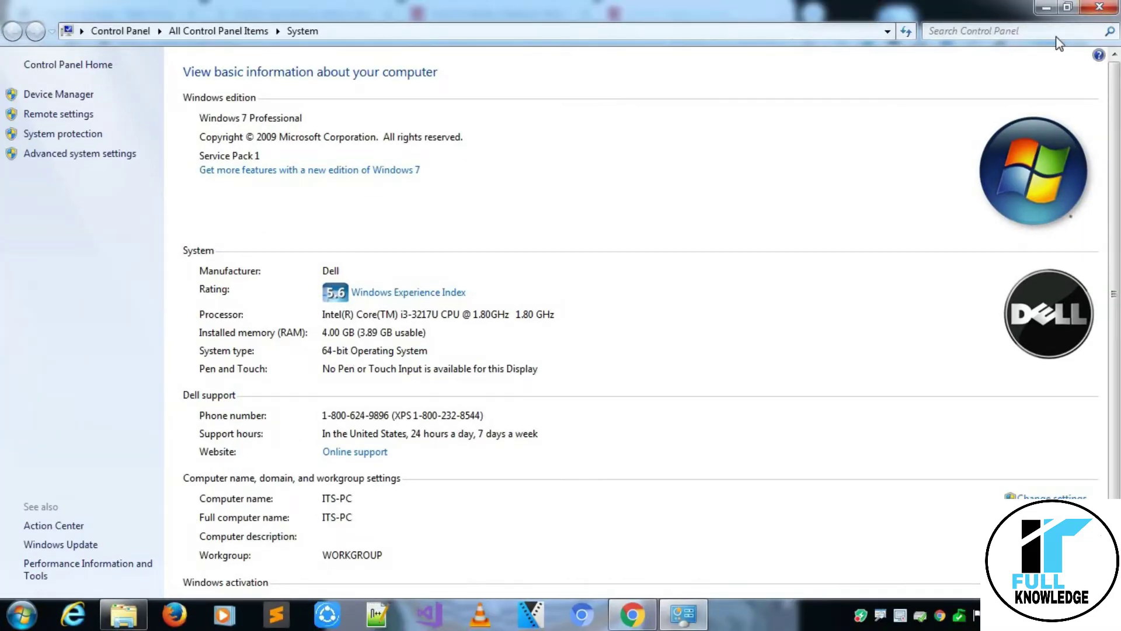
{"action": "left_click", "coordinate": [1098, 7]}
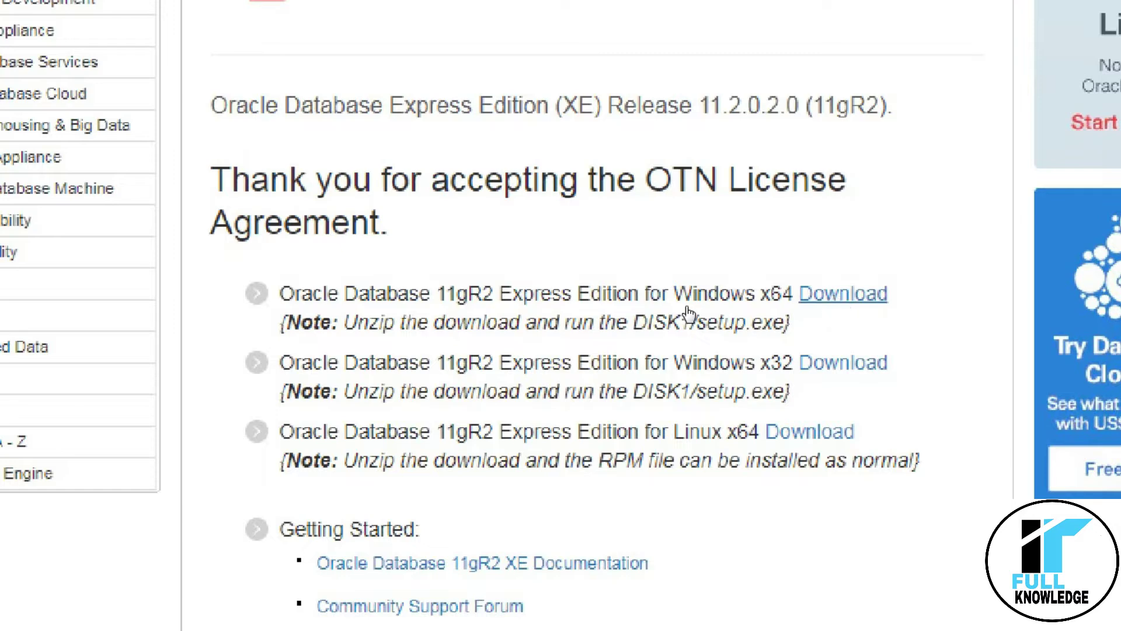
Start the Windows x64 Oracle XE 11gR2 download and go to Oracle's Create Account form.
{"action": "left_click", "coordinate": [833, 298]}
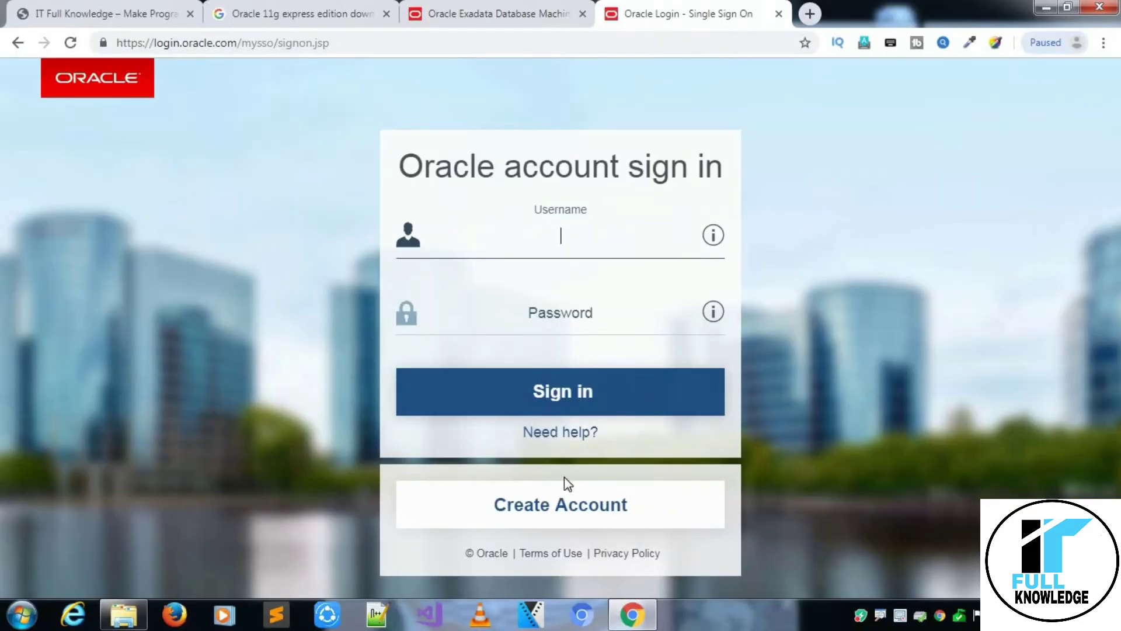
{"action": "left_click", "coordinate": [556, 508]}
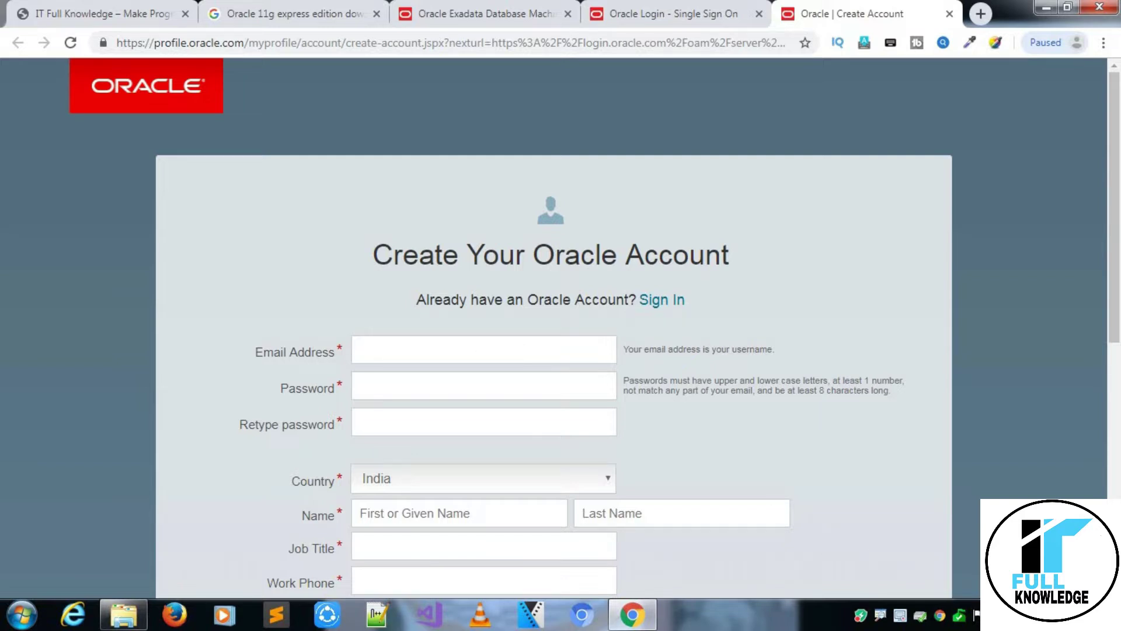
{"action": "scroll", "coordinate": [608, 361], "scroll_direction": "down", "scroll_amount": 1}
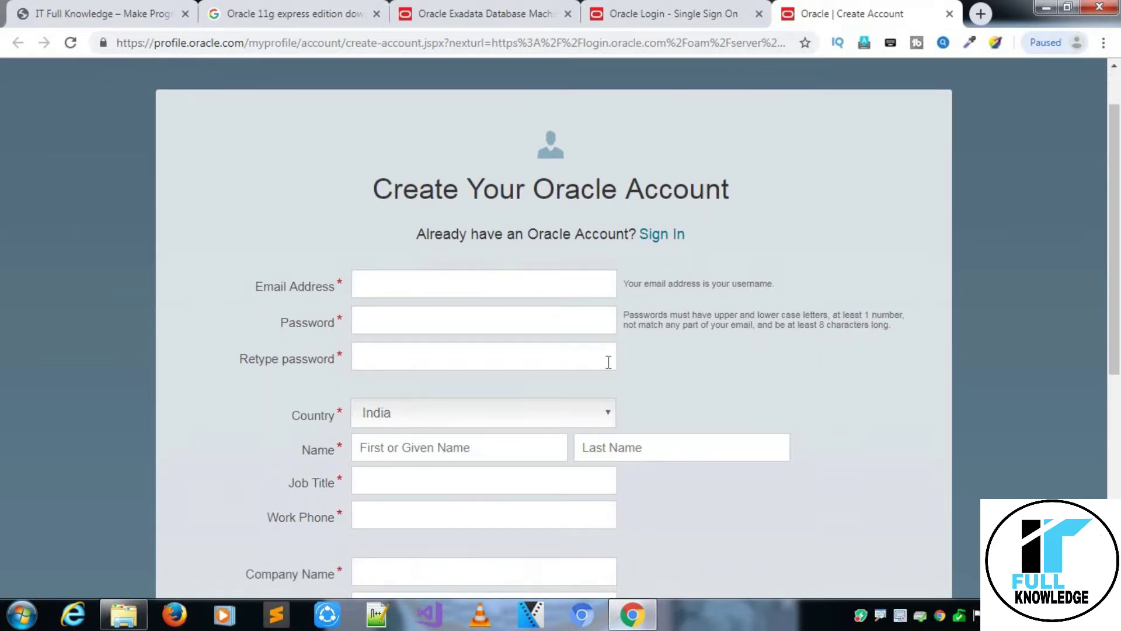
{"action": "left_click", "coordinate": [390, 290]}
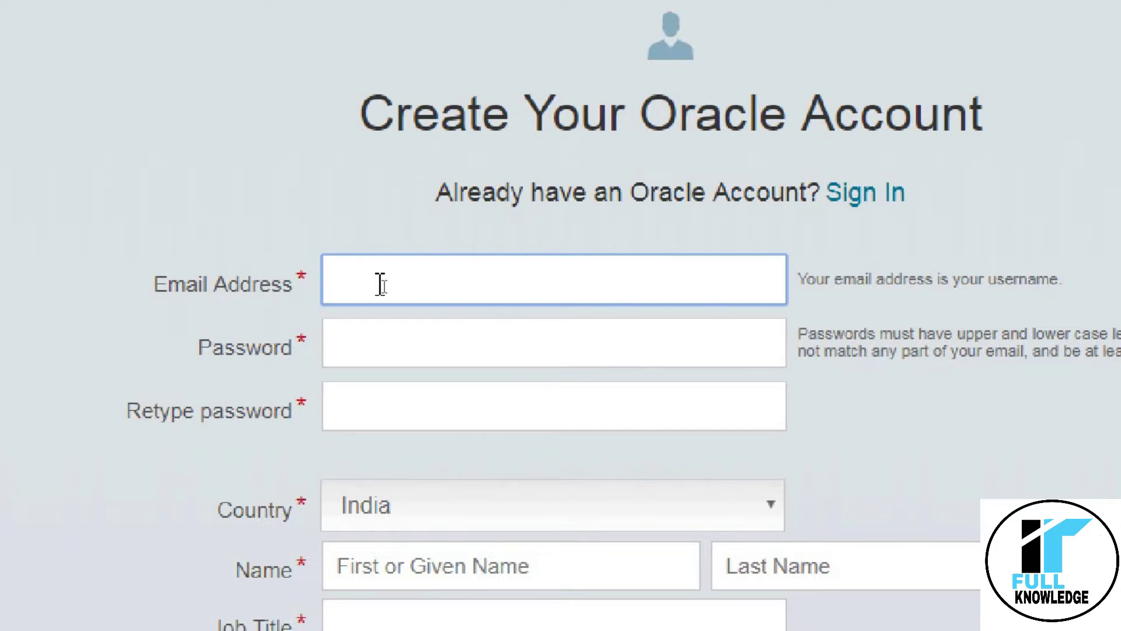
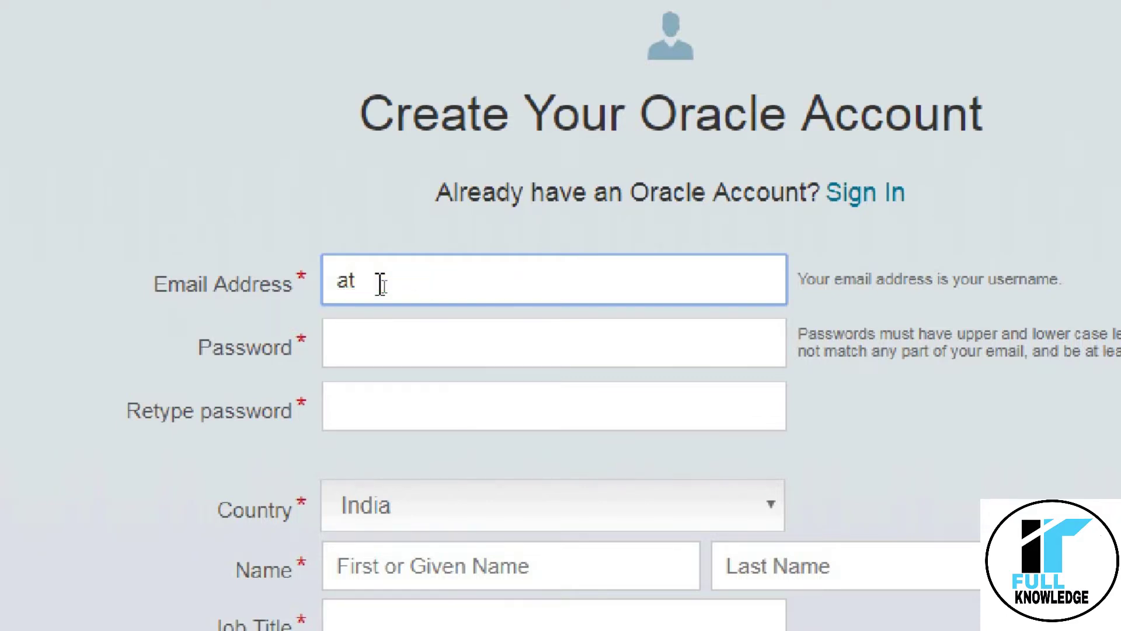
{"action": "key", "text": "Tab"}
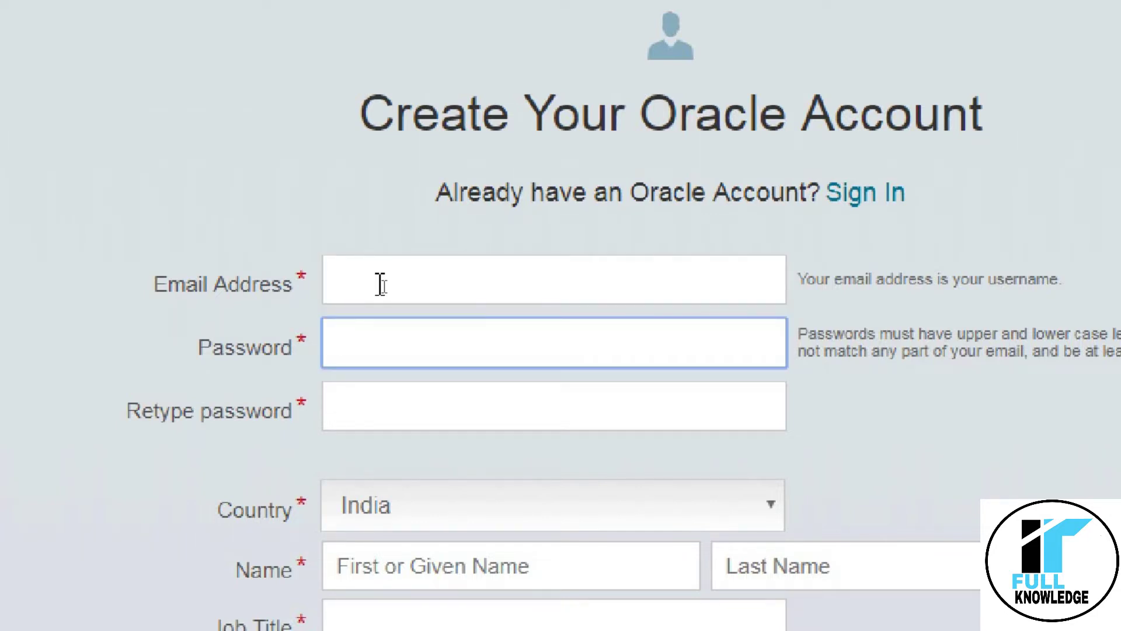
{"action": "type", "text": "aaaaaa"}
{"action": "key", "text": "BackSpace"}
{"action": "key", "text": "BackSpace"}
{"action": "key", "text": "BackSpace"}
{"action": "key", "text": "BackSpace"}
{"action": "key", "text": "BackSpace"}
{"action": "scroll", "coordinate": [350, 514], "scroll_direction": "down", "scroll_amount": 1}
{"action": "left_click", "coordinate": [378, 322]}
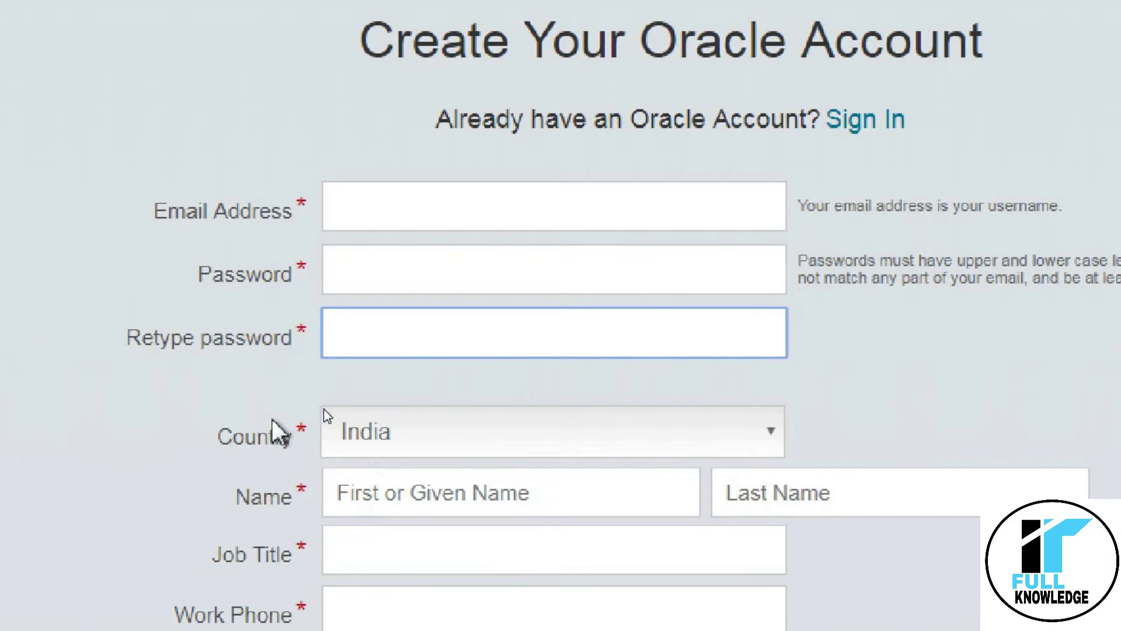
{"action": "scroll", "coordinate": [587, 549], "scroll_direction": "down", "scroll_amount": 3}
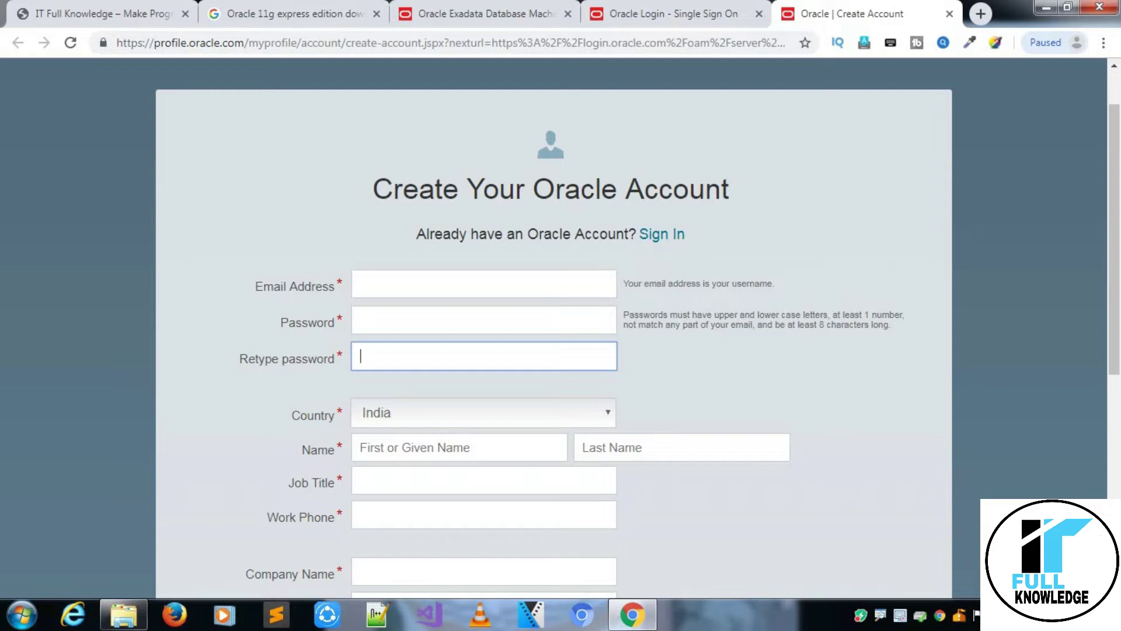
{"action": "scroll", "coordinate": [561, 327], "scroll_direction": "down", "scroll_amount": 6}
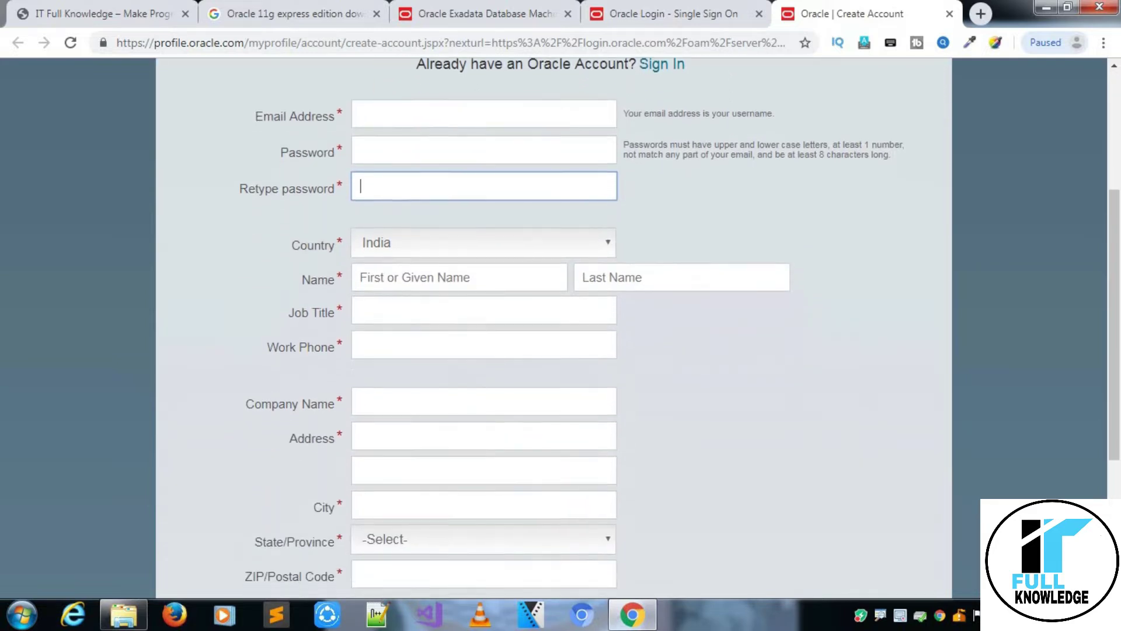
{"action": "scroll", "coordinate": [862, 418], "scroll_direction": "down", "scroll_amount": 1}
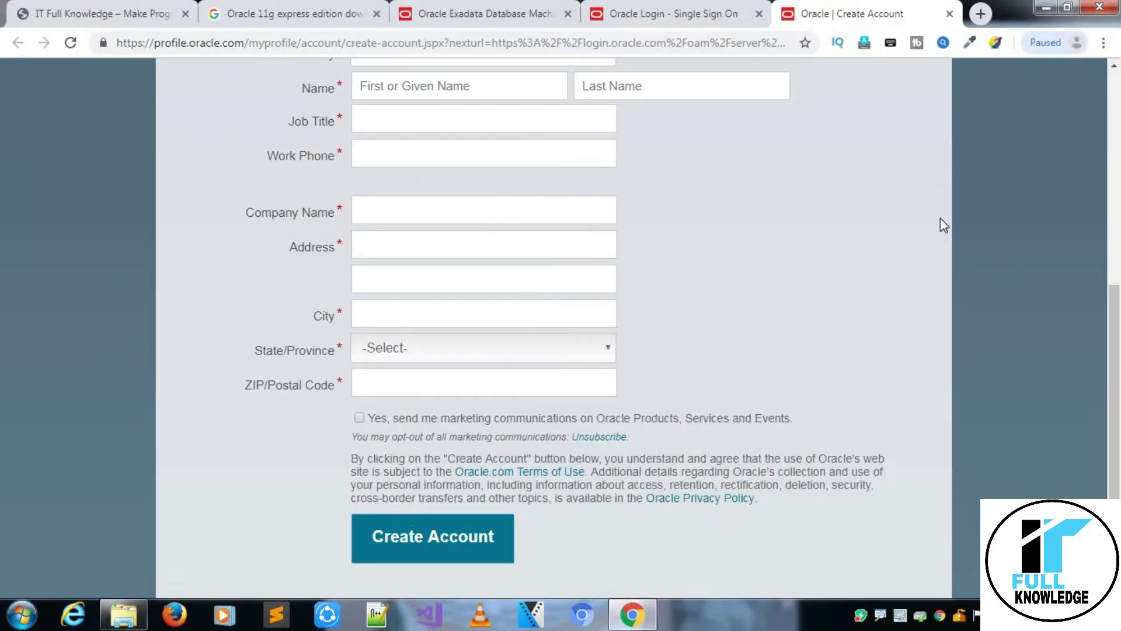
{"action": "left_click", "coordinate": [1116, 102]}
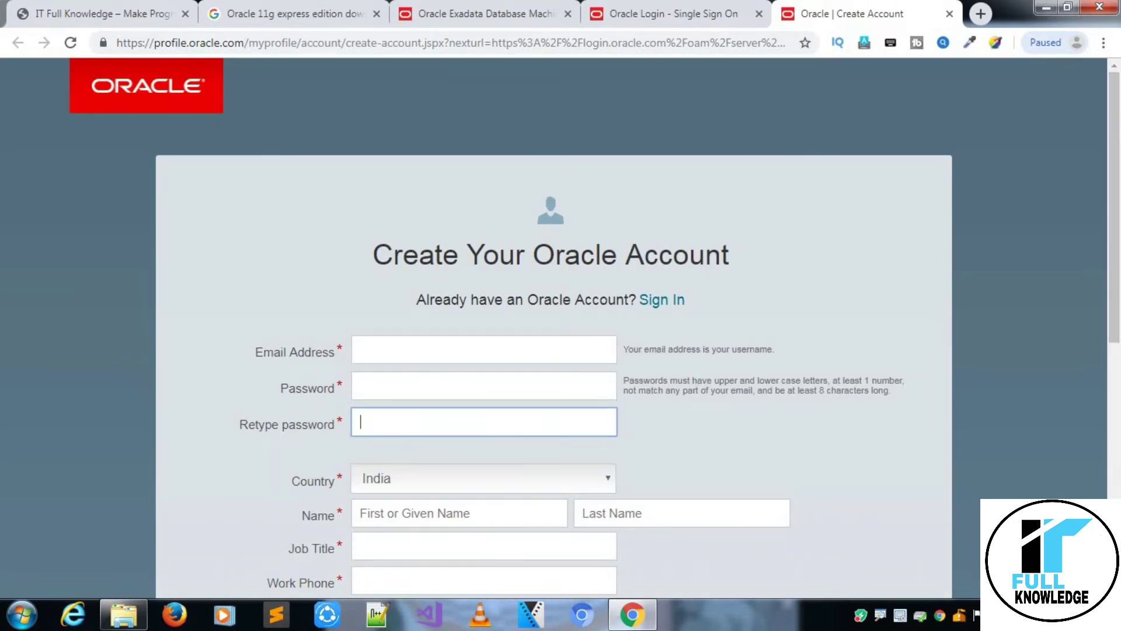
{"action": "scroll", "coordinate": [1090, 77], "scroll_direction": "down", "scroll_amount": 10}
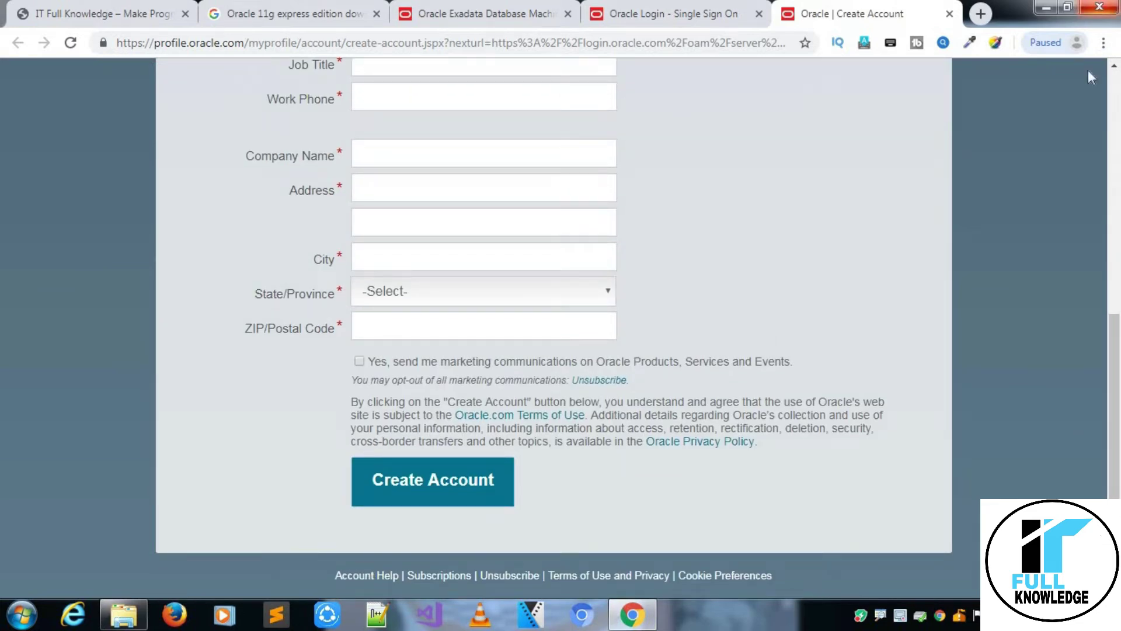
{"action": "left_click", "coordinate": [1114, 94]}
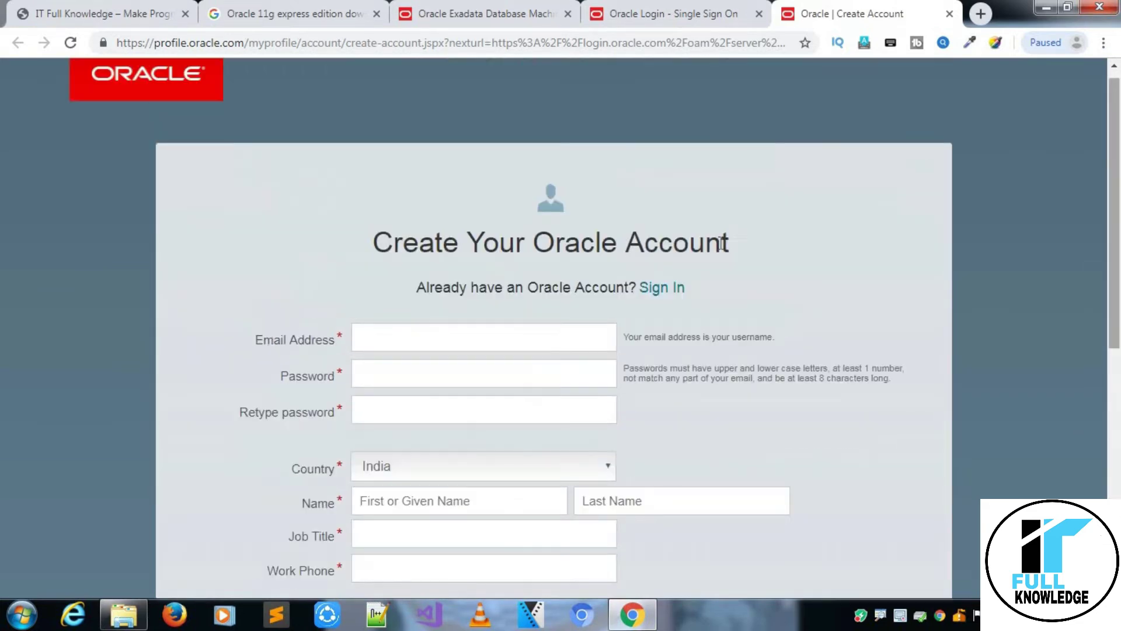
{"action": "left_click", "coordinate": [467, 331]}
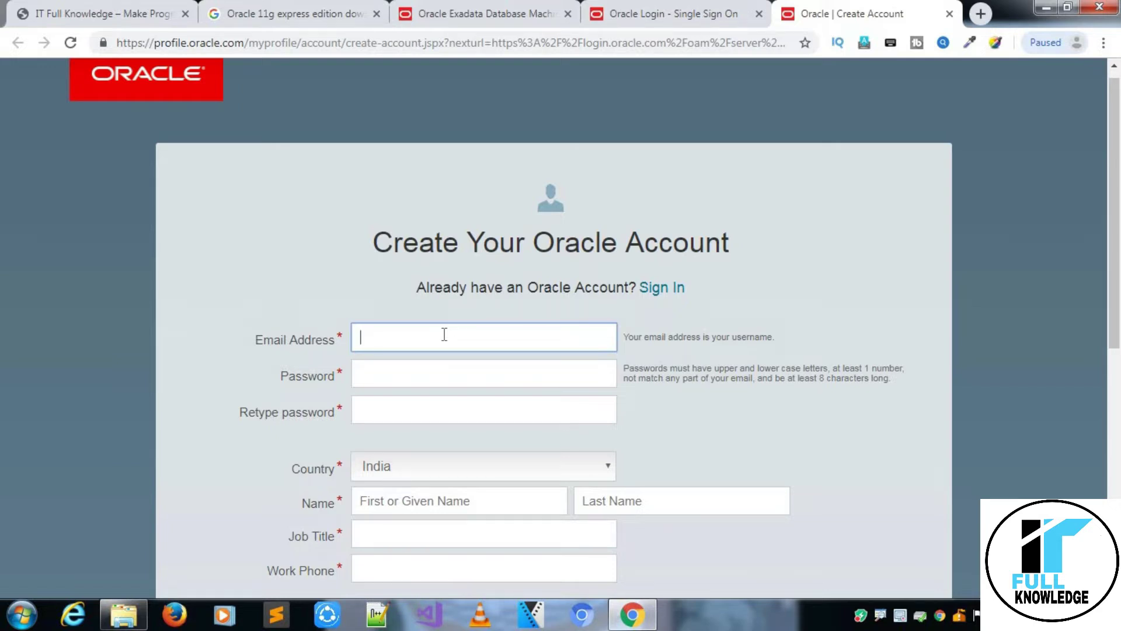
Fill in the Oracle account e-mail and password on the sign-in tab, then cancel the OracleXE112_Win64.zip download.
{"action": "left_click", "coordinate": [643, 16]}
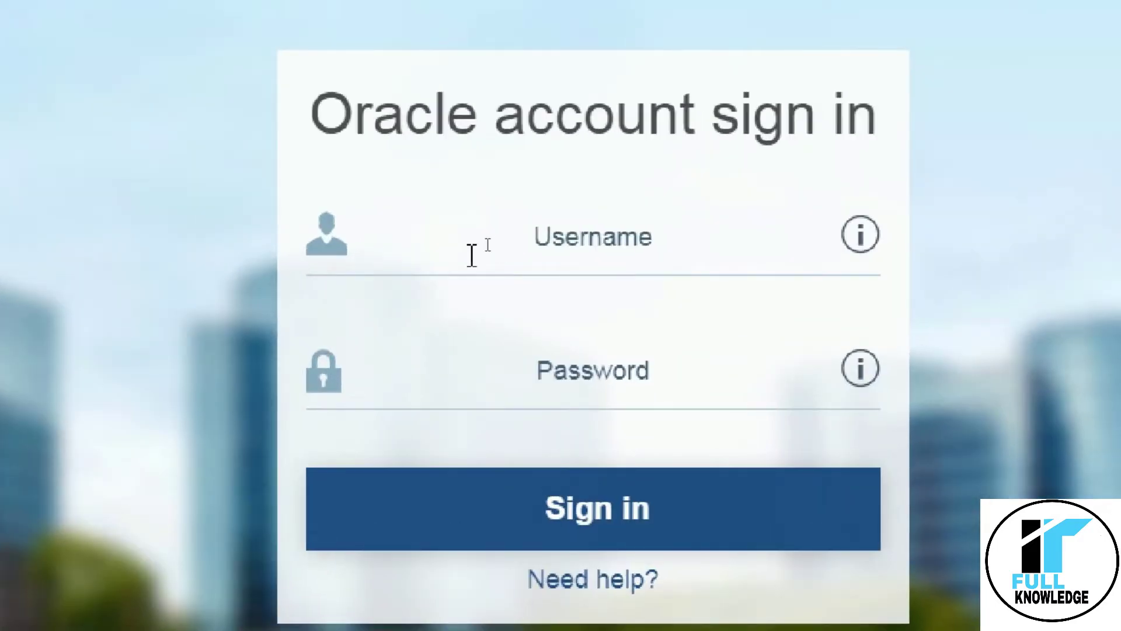
{"action": "left_click", "coordinate": [488, 245]}
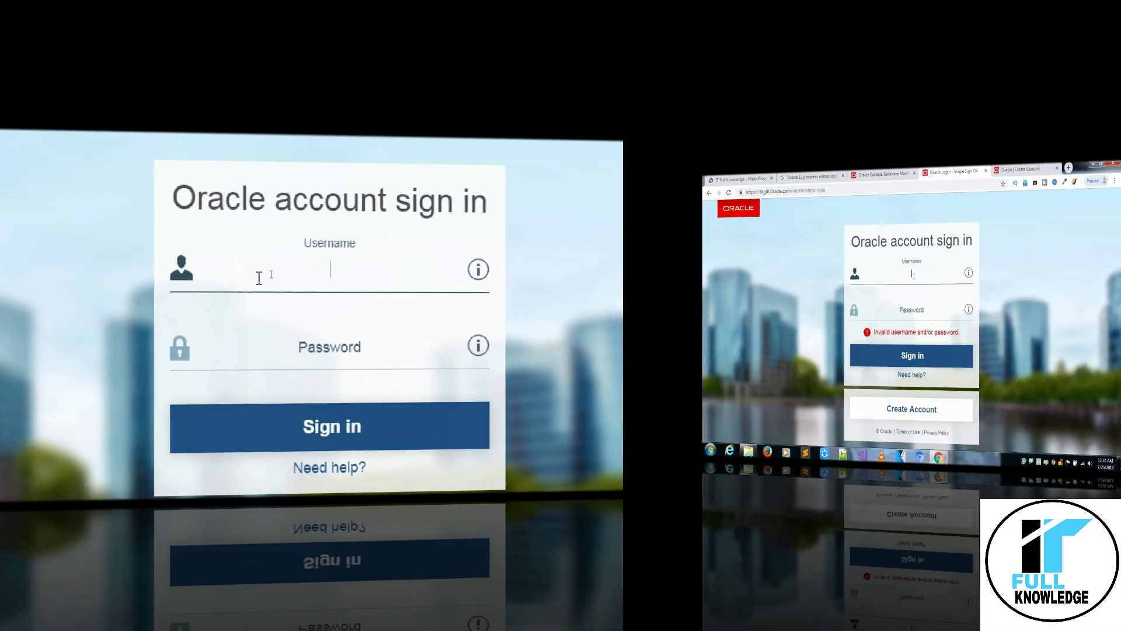
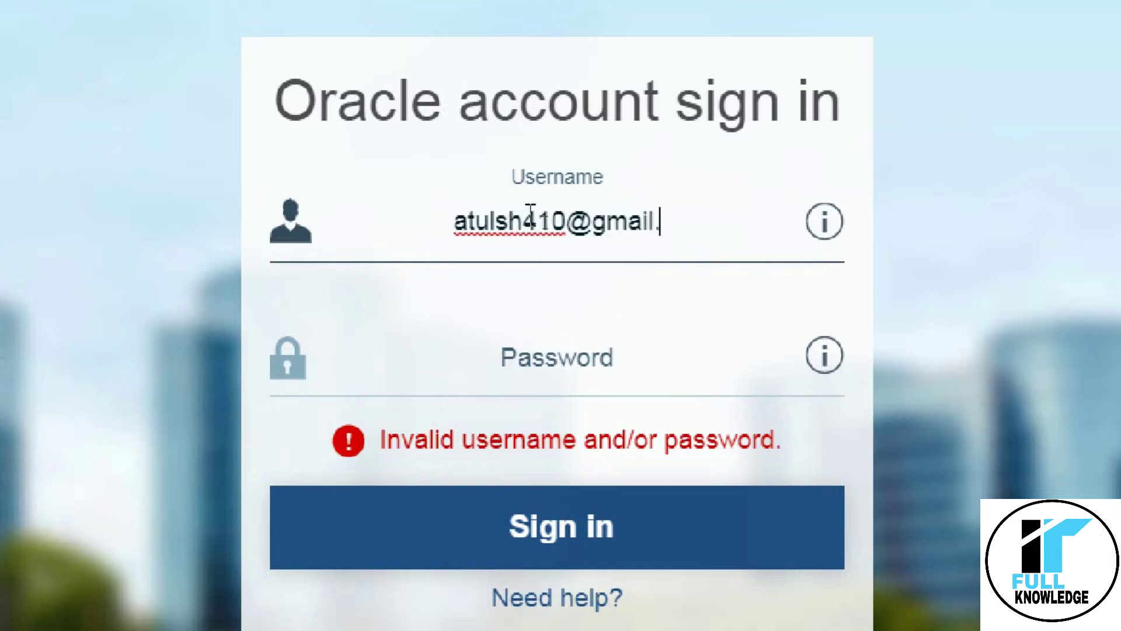
{"action": "key", "text": "Tab"}
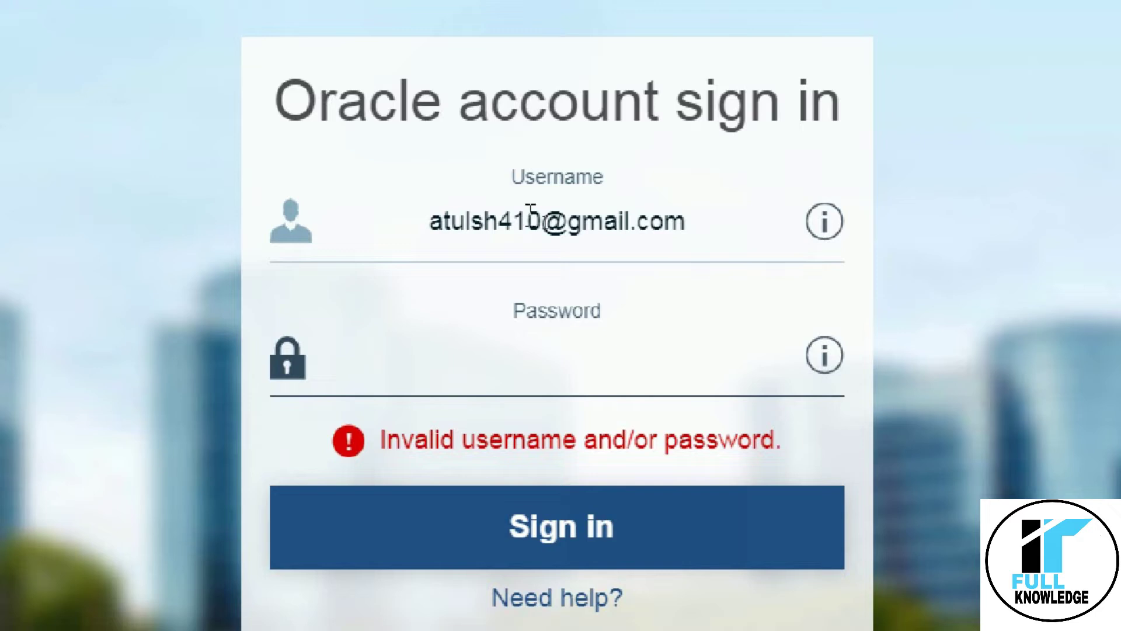
{"action": "type", "text": "•••••••••••••••"}
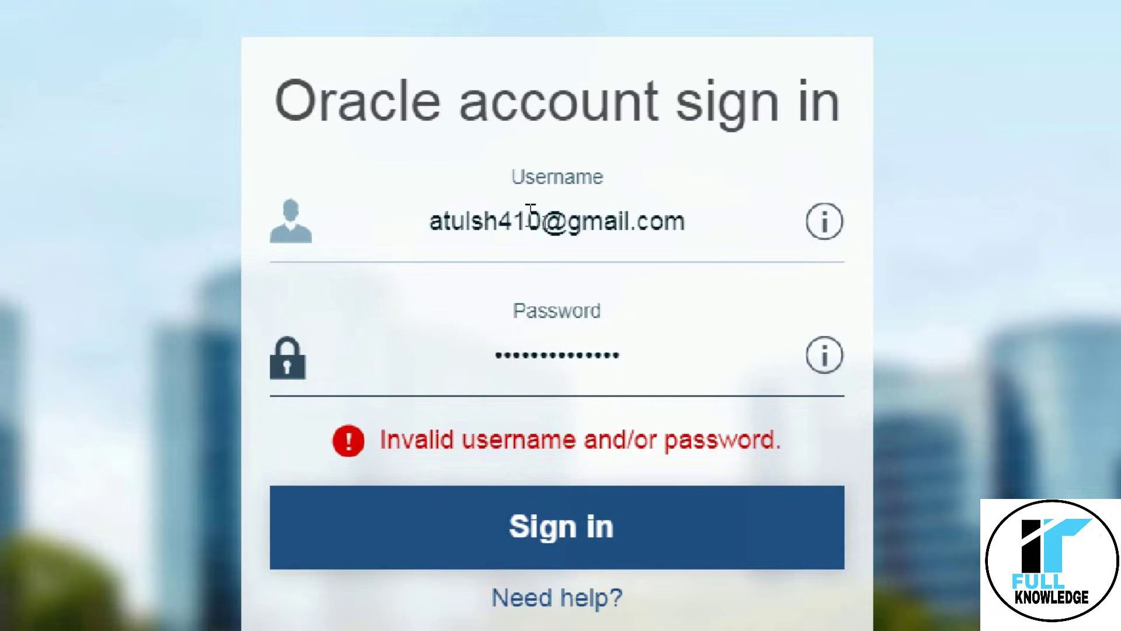
{"action": "key", "text": "Tab"}
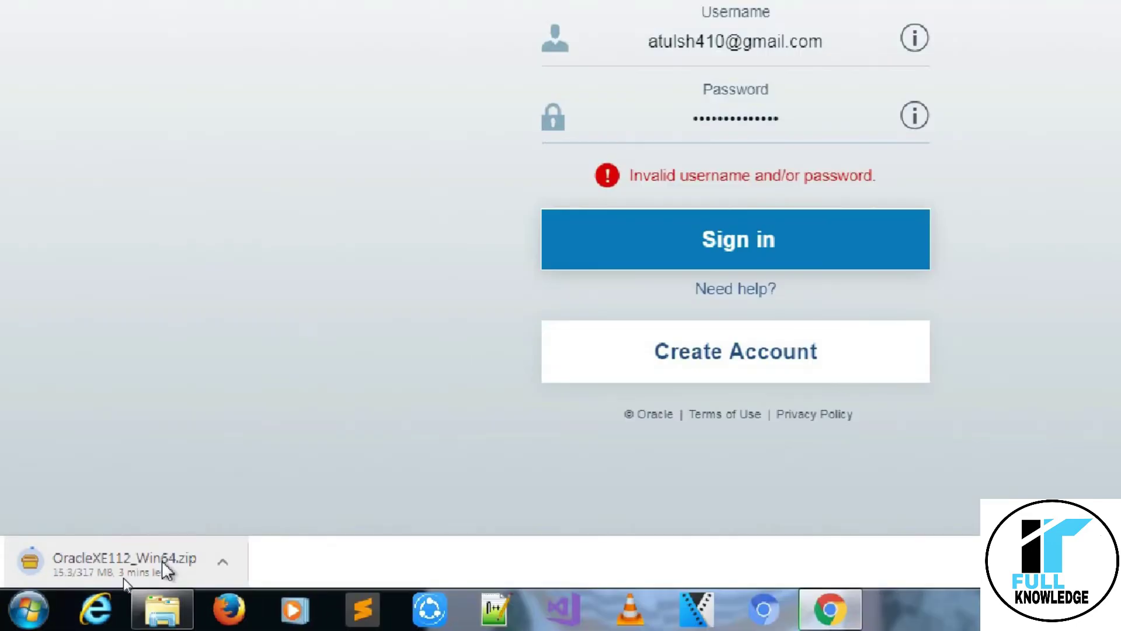
{"action": "right_click", "coordinate": [165, 568]}
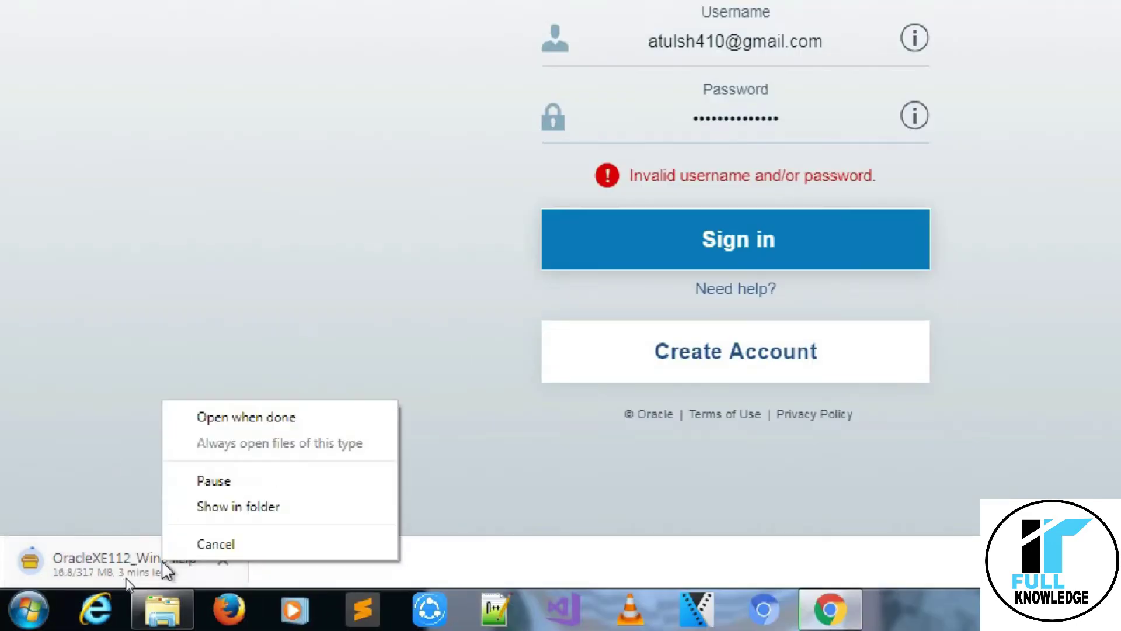
{"action": "left_click", "coordinate": [217, 546]}
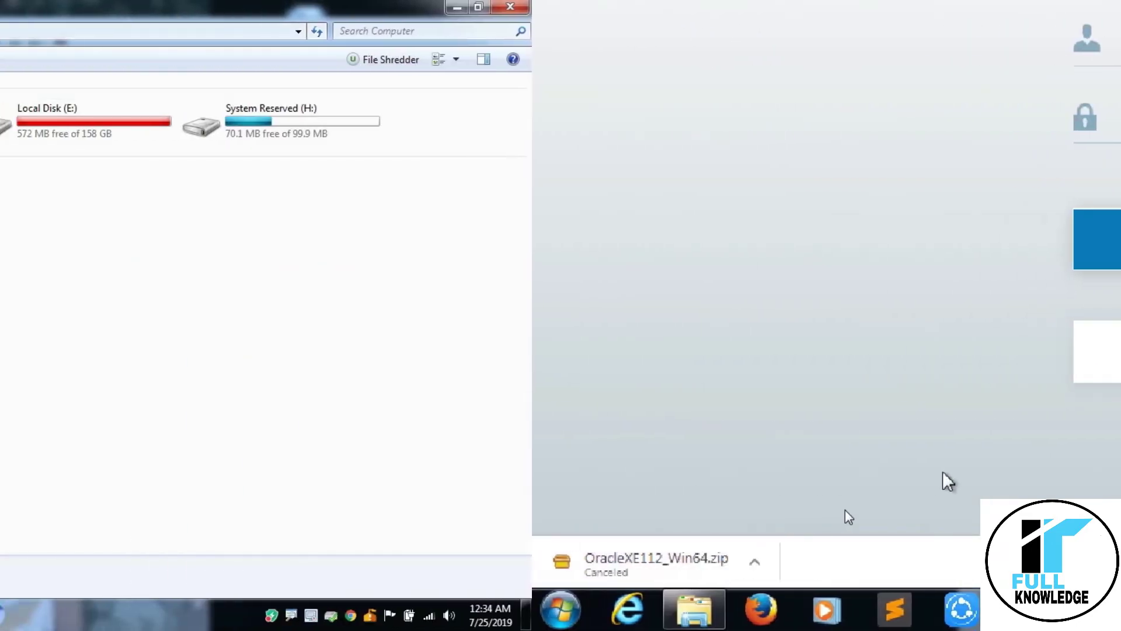
Browse from Local Disk (C:) through Oracle Package > Oracle into the DISK1 folder.
{"action": "double_click", "coordinate": [237, 115]}
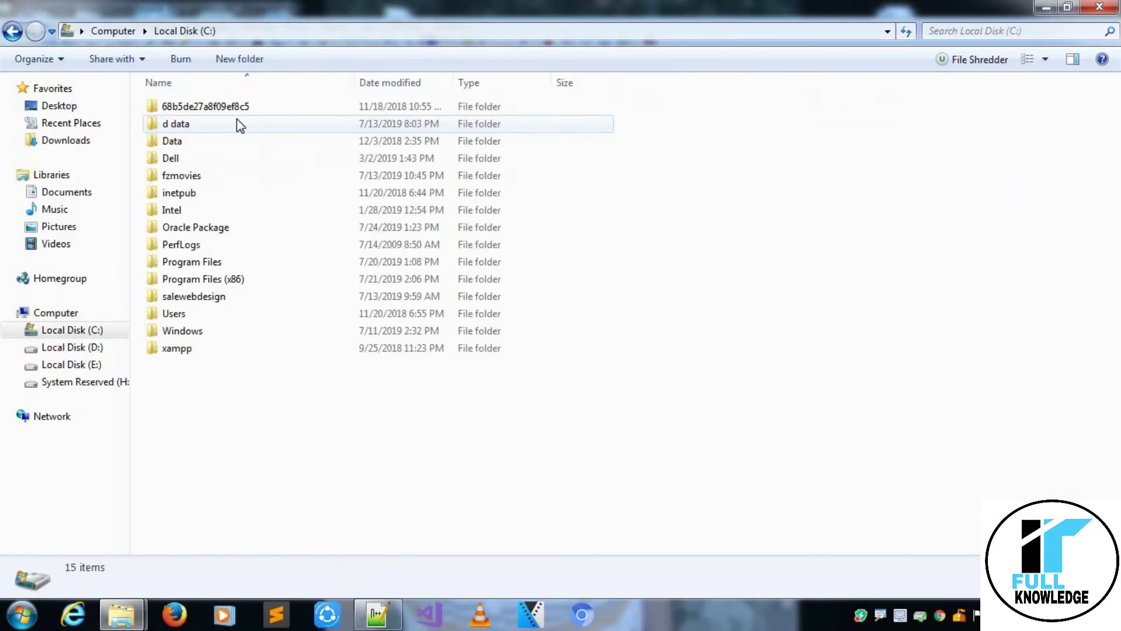
{"action": "double_click", "coordinate": [230, 228]}
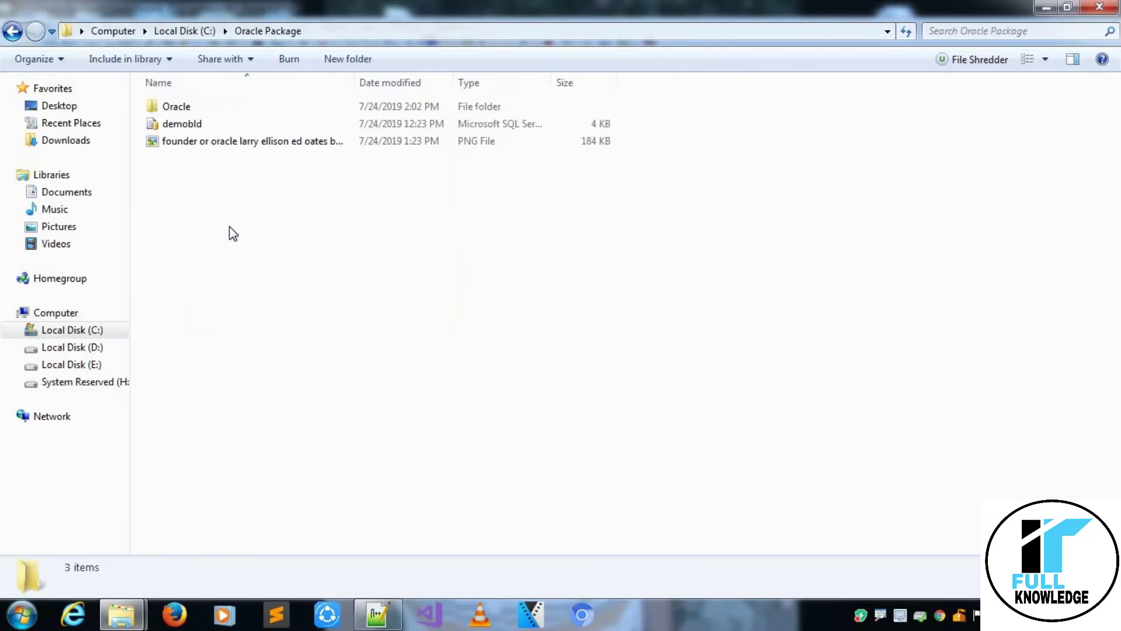
{"action": "double_click", "coordinate": [282, 114]}
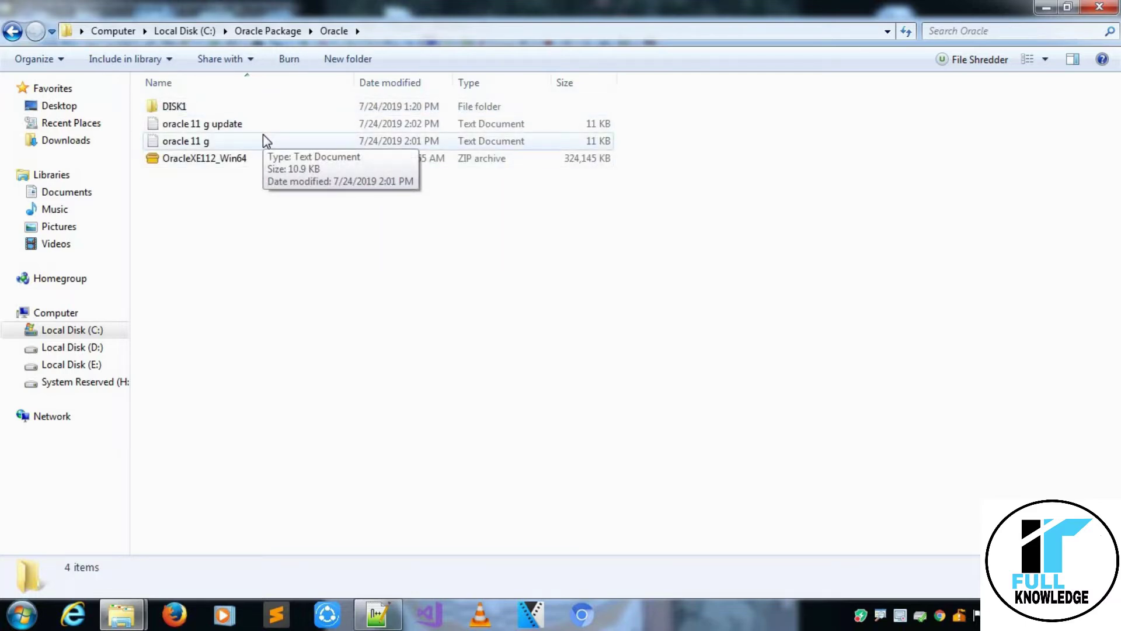
{"action": "left_click", "coordinate": [257, 158]}
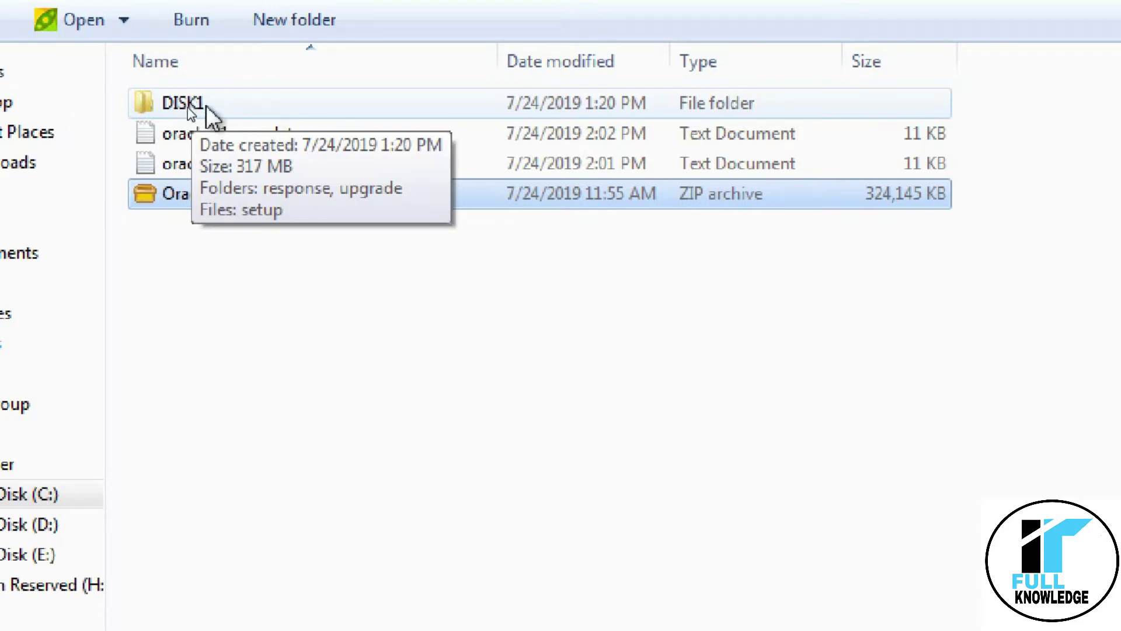
{"action": "double_click", "coordinate": [201, 105]}
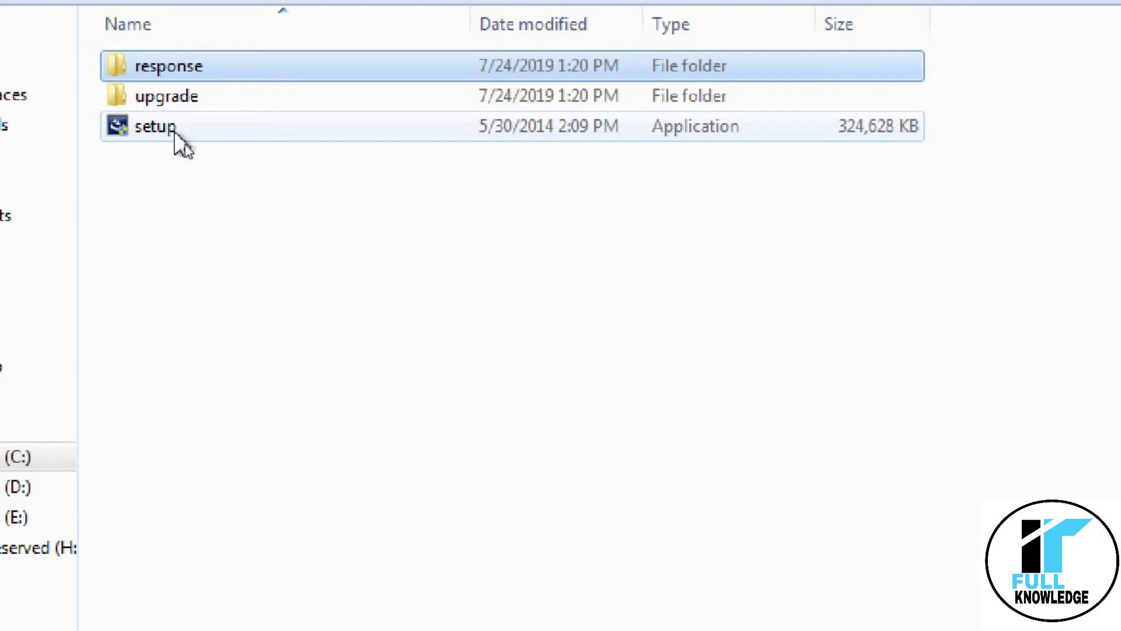
Launch setup.exe from DISK1 to start the Oracle XE InstallShield wizard.
{"action": "double_click", "coordinate": [230, 146]}
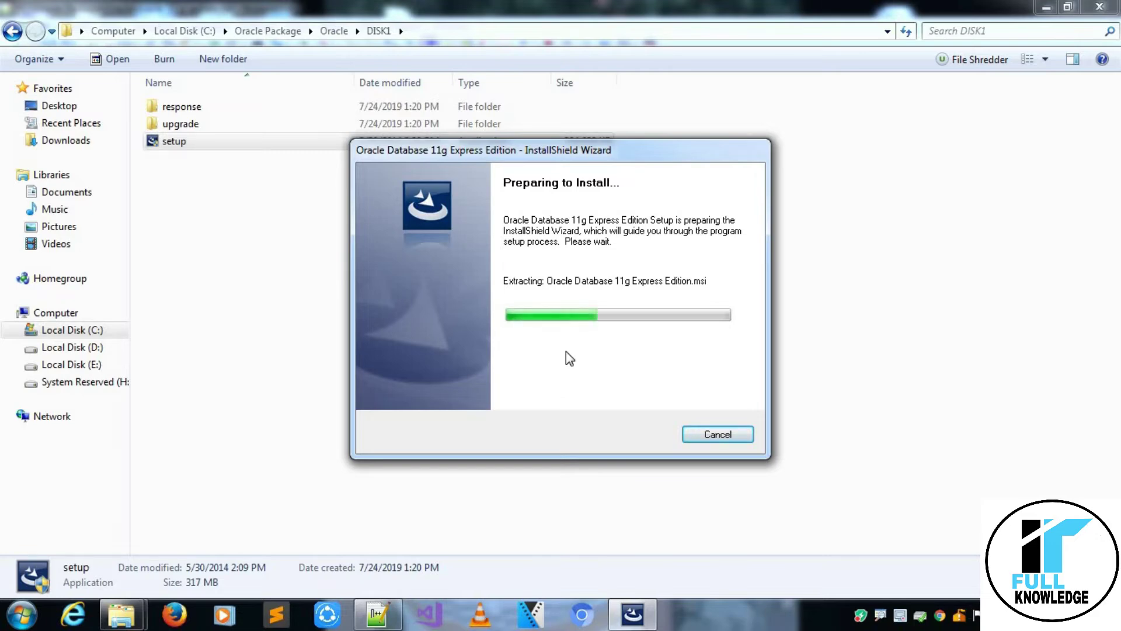
In Notepad++, review the wizard sequence on lines 79–82, highlighting Next, Password and Confirm Password.
{"action": "left_click", "coordinate": [378, 613]}
{"action": "left_click", "coordinate": [362, 292]}
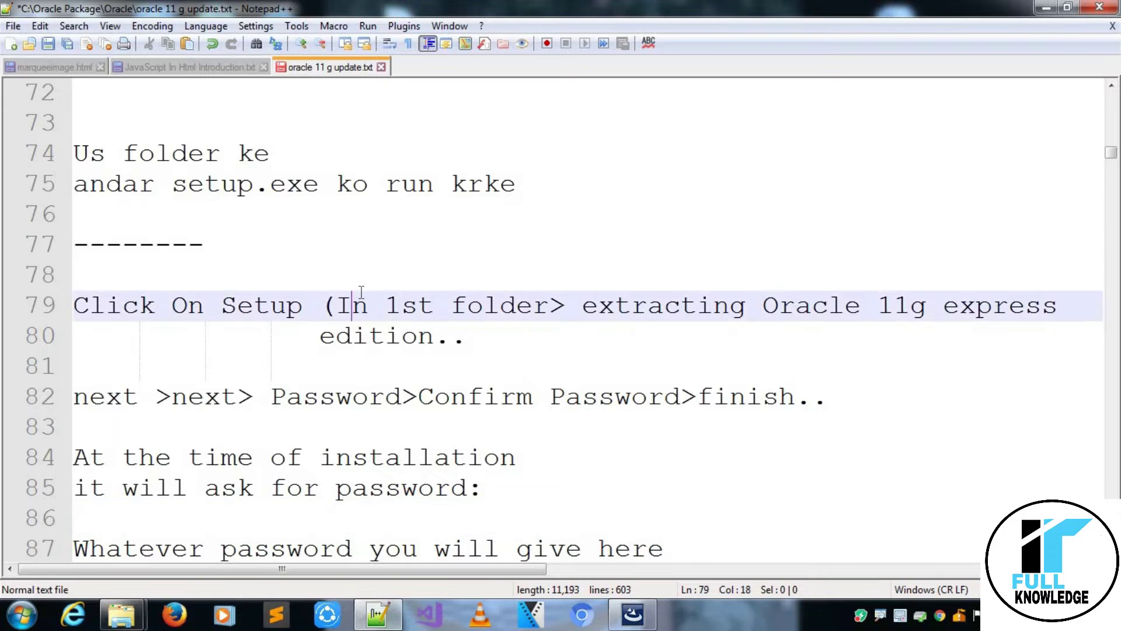
{"action": "key", "text": "Down"}
{"action": "key", "text": "Down"}
{"action": "key", "text": "Down"}
{"action": "key", "text": "Down"}
{"action": "key", "text": "Down"}
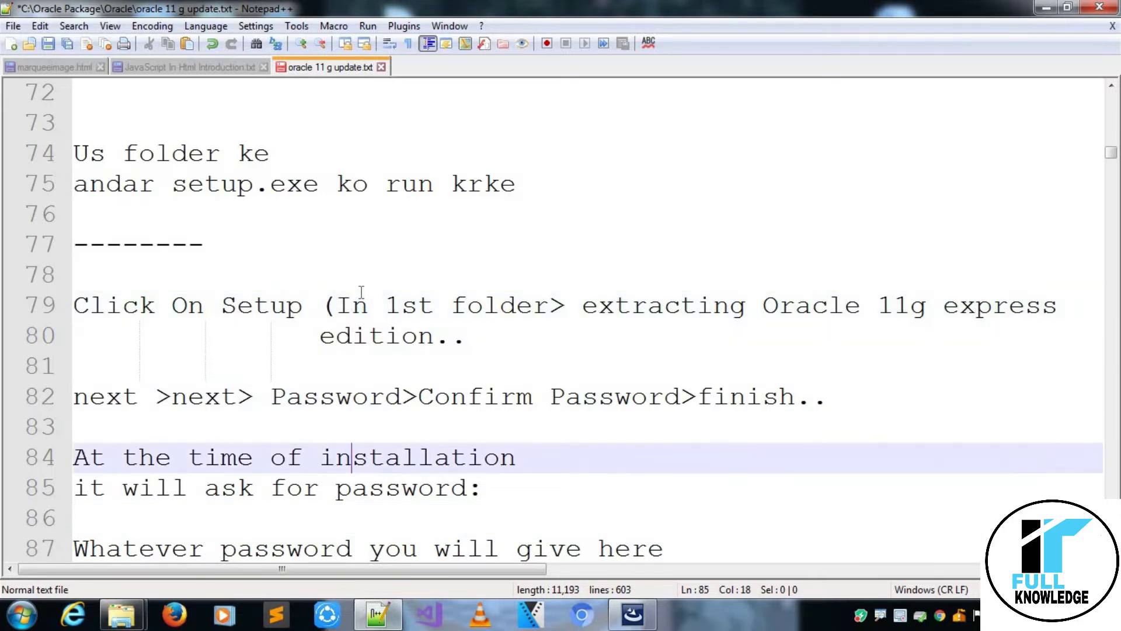
{"action": "key", "text": "Down"}
{"action": "key", "text": "Down"}
{"action": "key", "text": "Down"}
{"action": "key", "text": "Down"}
{"action": "key", "text": "Up"}
{"action": "key", "text": "Up"}
{"action": "key", "text": "Up"}
{"action": "key", "text": "Up"}
{"action": "key", "text": "Up"}
{"action": "key", "text": "Up"}
{"action": "key", "text": "Up"}
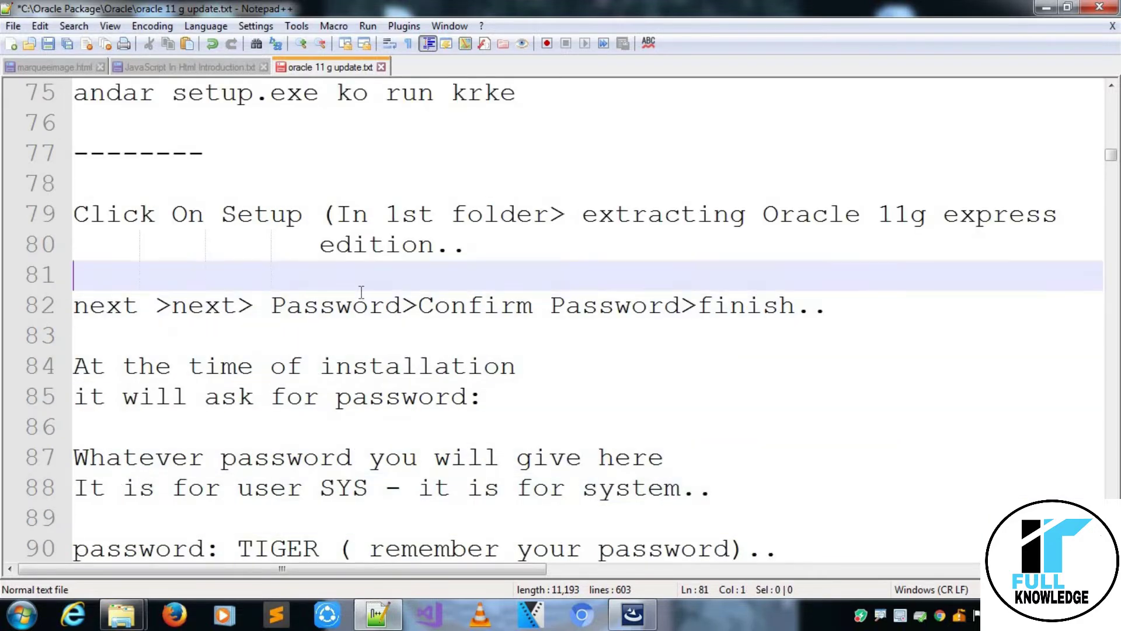
{"action": "key", "text": "Up"}
{"action": "key", "text": "Down"}
{"action": "key", "text": "Down"}
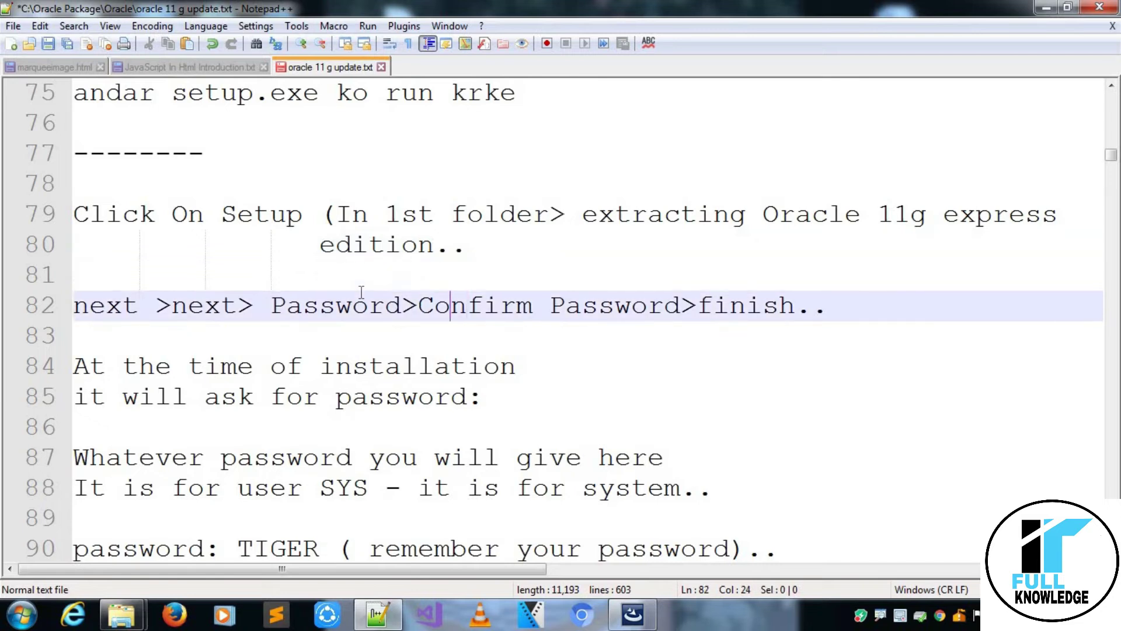
{"action": "key", "text": "Left"}
{"action": "key", "text": "Left"}
{"action": "key", "text": "Left"}
{"action": "key", "text": "Left"}
{"action": "key", "text": "Left"}
{"action": "key", "text": "Left"}
{"action": "key", "text": "Left"}
{"action": "key", "text": "Left"}
{"action": "key", "text": "Left"}
{"action": "key", "text": "Left"}
{"action": "key", "text": "Left"}
{"action": "key", "text": "Left"}
{"action": "key", "text": "Left"}
{"action": "key", "text": "Left"}
{"action": "key", "text": "Right"}
{"action": "key", "text": "ctrl+shift+Left"}
{"action": "key", "text": "ctrl+shift+Right"}
{"action": "key", "text": "Right"}
{"action": "key", "text": "Right"}
{"action": "key", "text": "ctrl+shift+Right"}
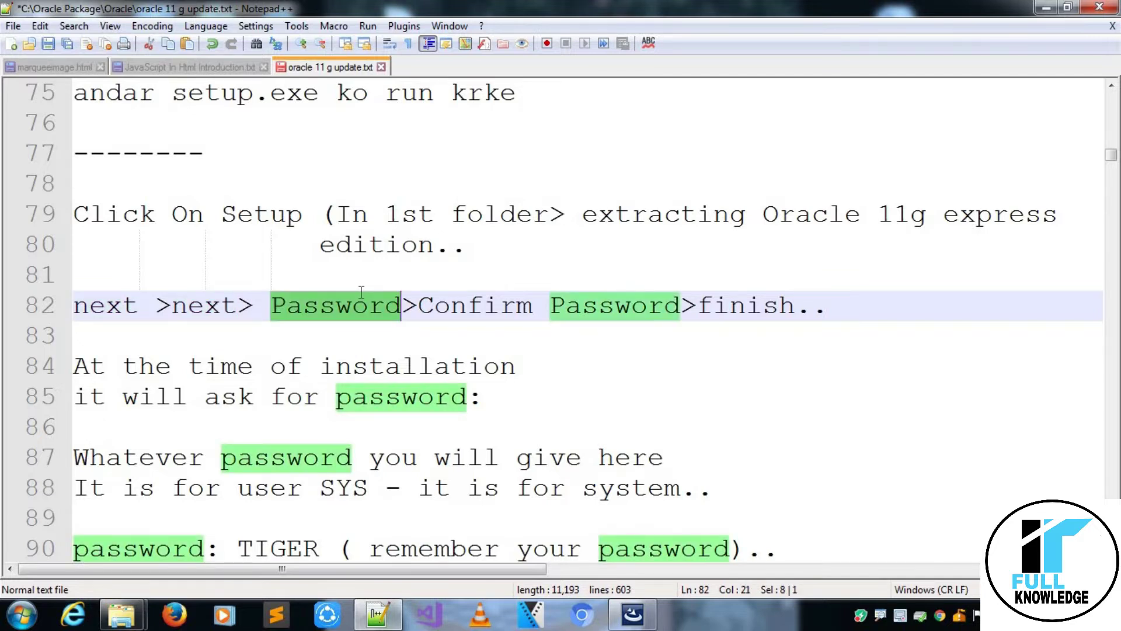
{"action": "key", "text": "Right"}
{"action": "key", "text": "Right"}
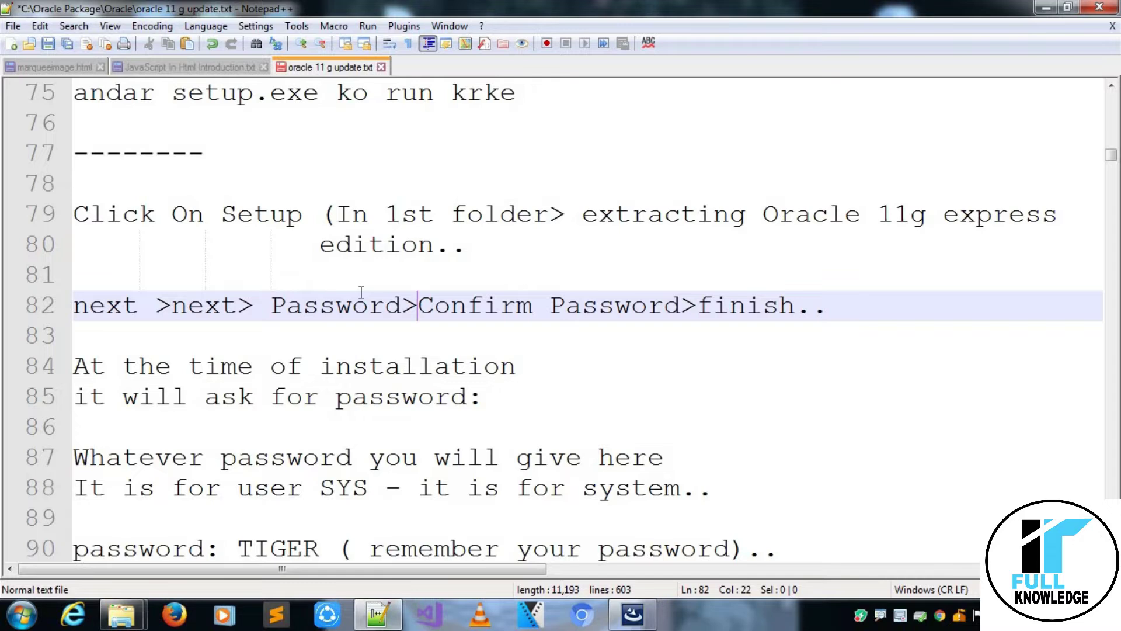
{"action": "key", "text": "ctrl+shift+Right"}
{"action": "key", "text": "ctrl+shift+Right"}
{"action": "key", "text": "Down"}
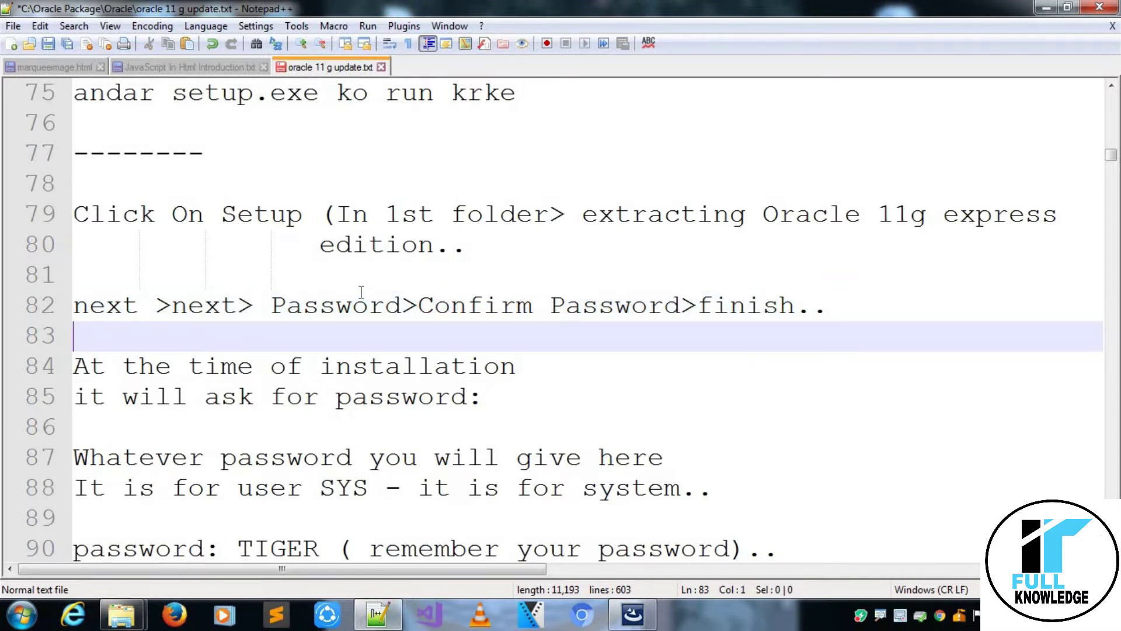
Review the SYS password, installation time and Finish notes on lines 84–100, then save the notes file.
{"action": "key", "text": "Down"}
{"action": "key", "text": "Down"}
{"action": "key", "text": "Down"}
{"action": "key", "text": "Down"}
{"action": "key", "text": "Down"}
{"action": "key", "text": "Up"}
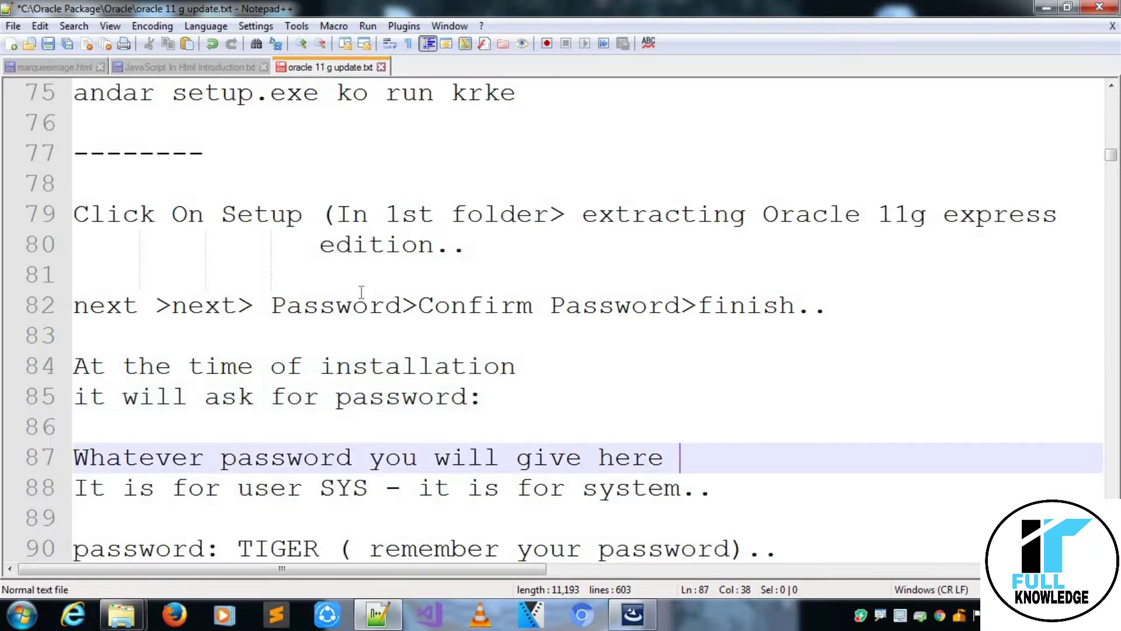
{"action": "key", "text": "Down"}
{"action": "key", "text": "Down"}
{"action": "key", "text": "Down"}
{"action": "key", "text": "Down"}
{"action": "key", "text": "Down"}
{"action": "key", "text": "Down"}
{"action": "key", "text": "Down"}
{"action": "key", "text": "Down"}
{"action": "key", "text": "Down"}
{"action": "key", "text": "Down"}
{"action": "key", "text": "Up"}
{"action": "key", "text": "Up"}
{"action": "key", "text": "Up"}
{"action": "key", "text": "Up"}
{"action": "key", "text": "Up"}
{"action": "key", "text": "Up"}
{"action": "key", "text": "Up"}
{"action": "key", "text": "Up"}
{"action": "key", "text": "Up"}
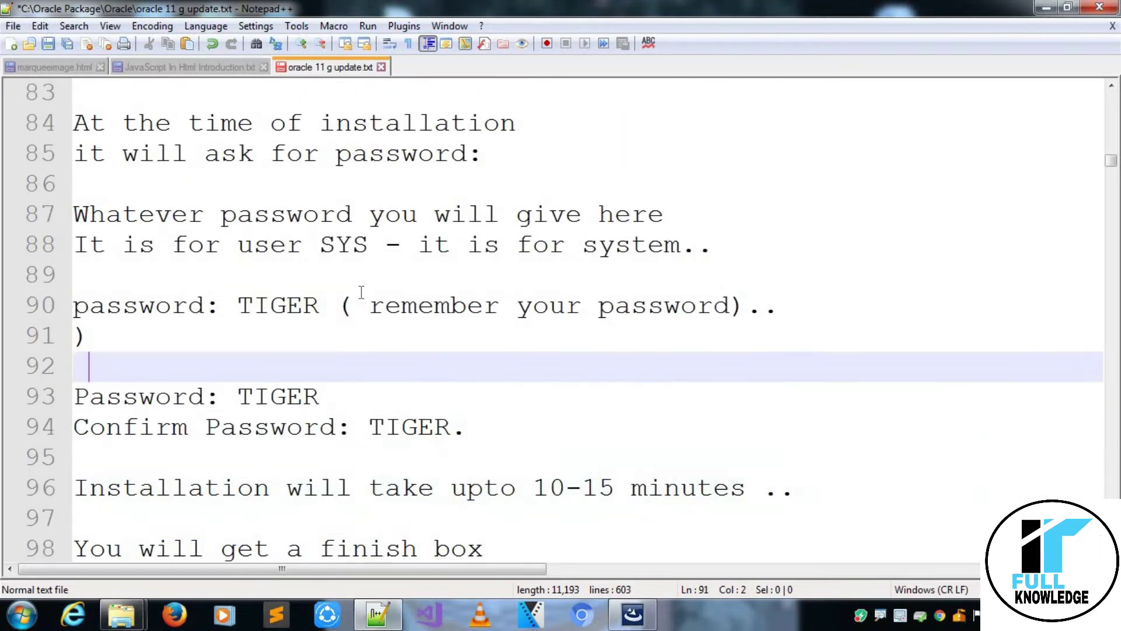
{"action": "key", "text": "Left"}
{"action": "key", "text": "Left"}
{"action": "key", "text": "Left"}
{"action": "key", "text": "Left"}
{"action": "key", "text": "Left"}
{"action": "key", "text": "Left"}
{"action": "key", "text": "Left"}
{"action": "key", "text": "Left"}
{"action": "key", "text": "Left"}
{"action": "key", "text": "Left"}
{"action": "key", "text": "Left"}
{"action": "key", "text": "Left"}
{"action": "key", "text": "Left"}
{"action": "key", "text": "Left"}
{"action": "key", "text": "Left"}
{"action": "key", "text": "Left"}
{"action": "key", "text": "Left"}
{"action": "key", "text": "Left"}
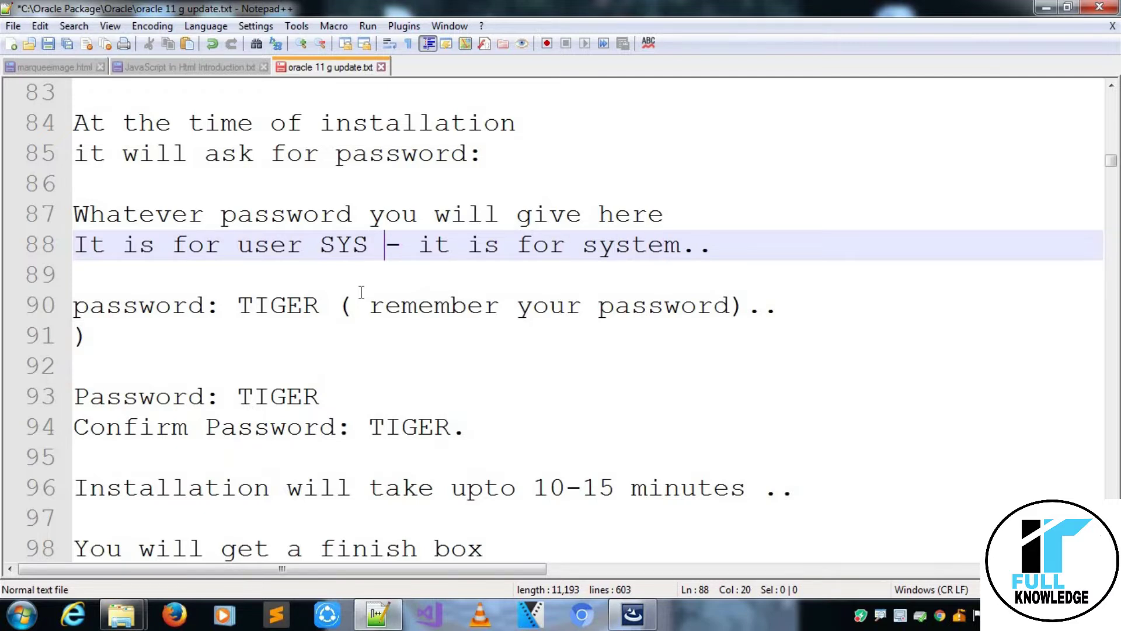
{"action": "key", "text": "Down"}
{"action": "key", "text": "Down"}
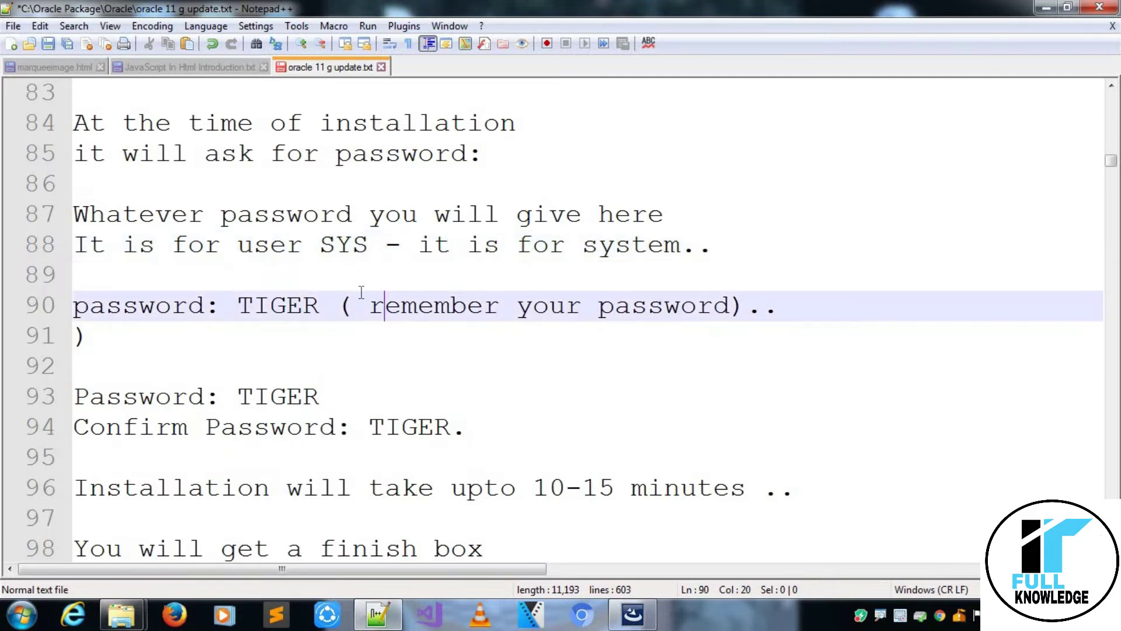
{"action": "key", "text": "Left"}
{"action": "key", "text": "Left"}
{"action": "key", "text": "Left"}
{"action": "key", "text": "Left"}
{"action": "key", "text": "Left"}
{"action": "key", "text": "Left"}
{"action": "key", "text": "Left"}
{"action": "key", "text": "Right"}
{"action": "key", "text": "Right"}
{"action": "key", "text": "ctrl+shift+Left"}
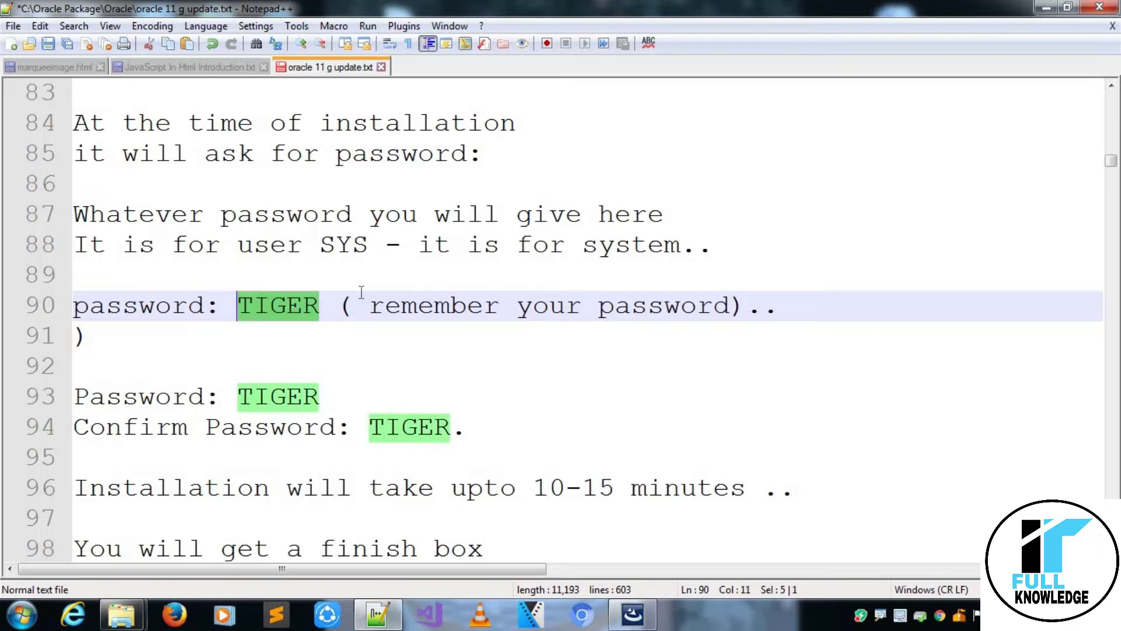
{"action": "key", "text": "Down"}
{"action": "key", "text": "Down"}
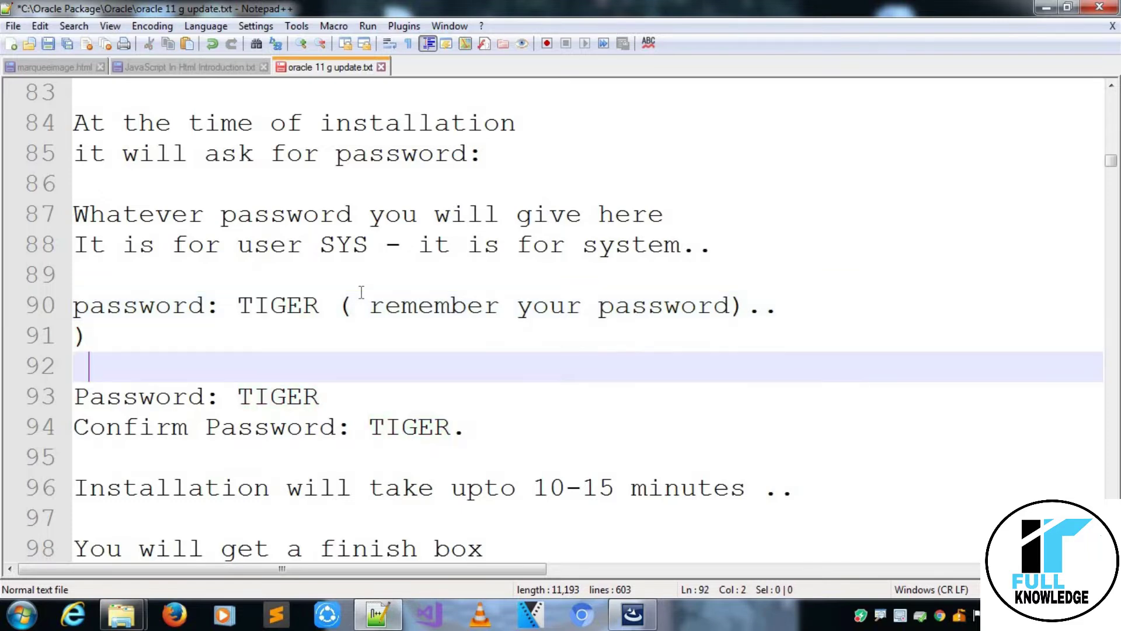
{"action": "key", "text": "Down"}
{"action": "key", "text": "Down"}
{"action": "key", "text": "Down"}
{"action": "key", "text": "Down"}
{"action": "key", "text": "Down"}
{"action": "key", "text": "Down"}
{"action": "key", "text": "Down"}
{"action": "key", "text": "Down"}
{"action": "key", "text": "Down"}
{"action": "key", "text": "Down"}
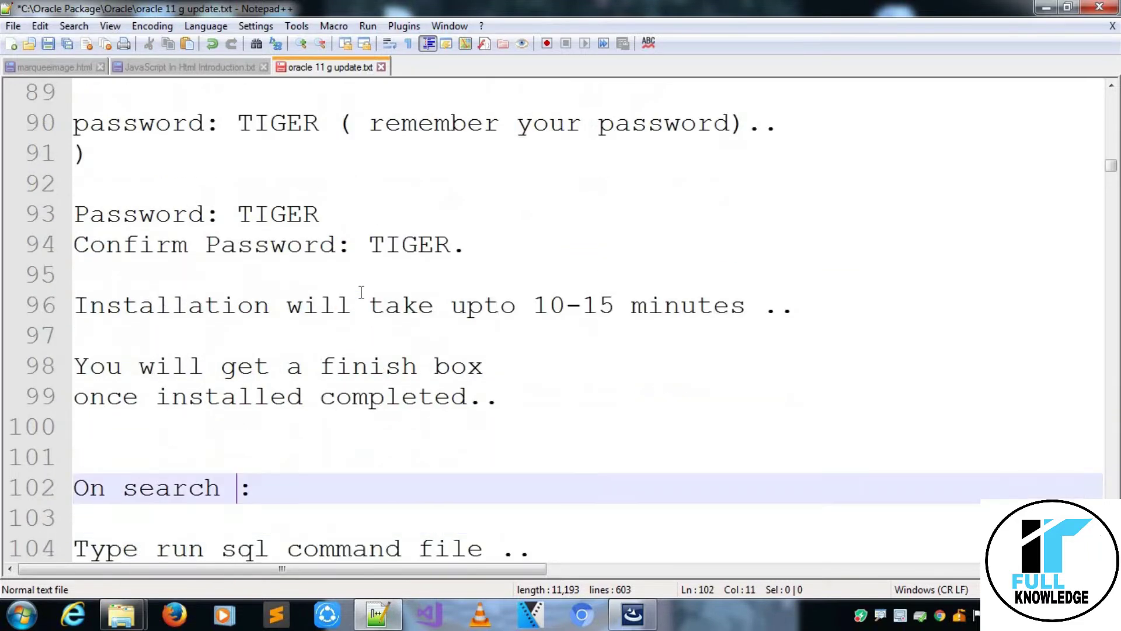
{"action": "key", "text": "Up"}
{"action": "key", "text": "Up"}
{"action": "key", "text": "Up"}
{"action": "key", "text": "Up"}
{"action": "key", "text": "Up"}
{"action": "key", "text": "Up"}
{"action": "key", "text": "Up"}
{"action": "key", "text": "Down"}
{"action": "key", "text": "Down"}
{"action": "key", "text": "Down"}
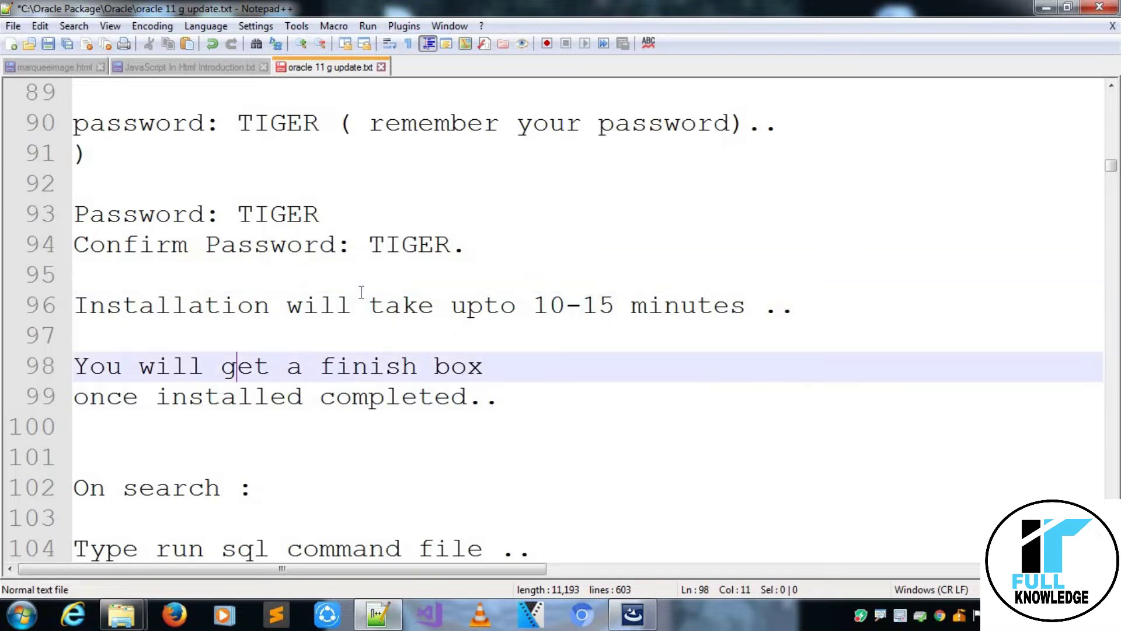
{"action": "key", "text": "Down"}
{"action": "key", "text": "Down"}
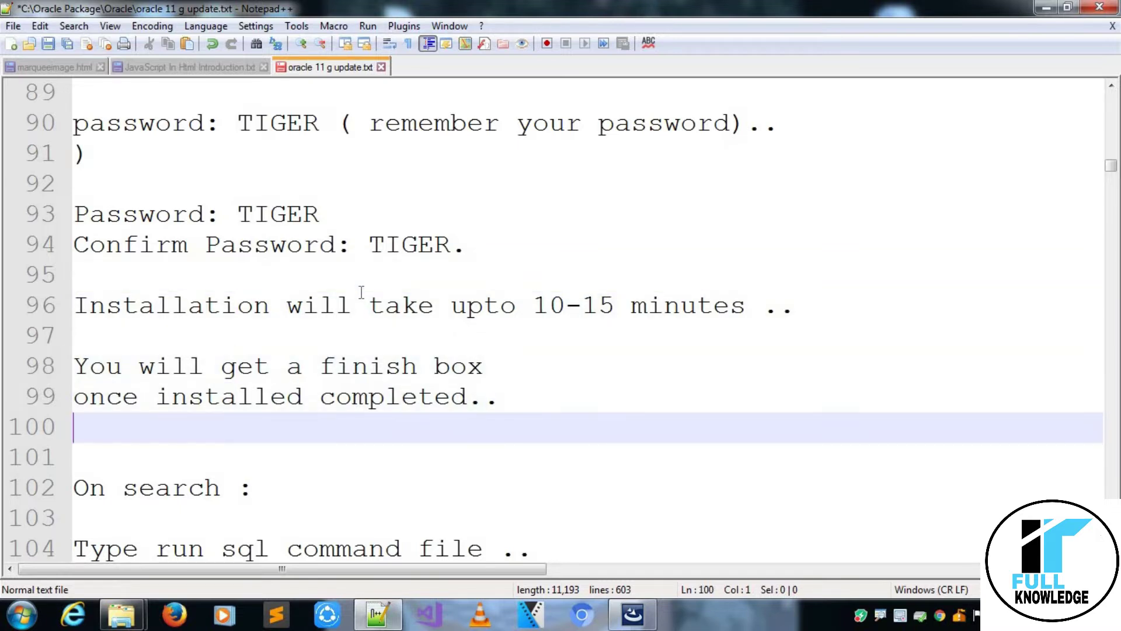
{"action": "key", "text": "Down"}
{"action": "key", "text": "Up"}
{"action": "key", "text": "Up"}
{"action": "key", "text": "Up"}
{"action": "key", "text": "Up"}
{"action": "key", "text": "Up"}
{"action": "key", "text": "Up"}
{"action": "key", "text": "Up"}
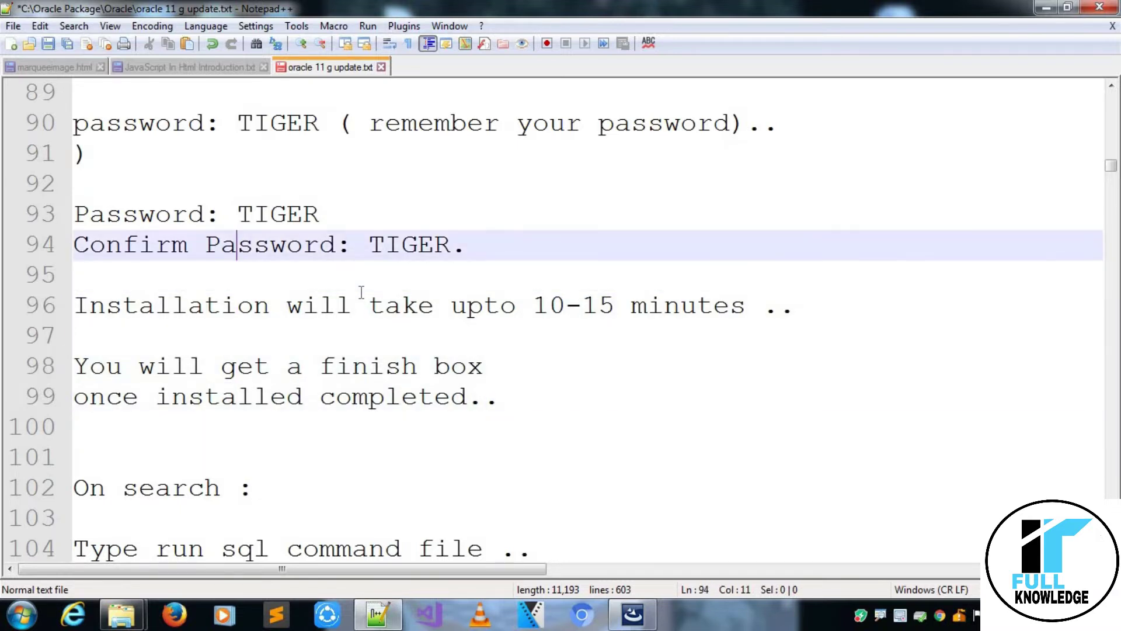
{"action": "key", "text": "ctrl+s"}
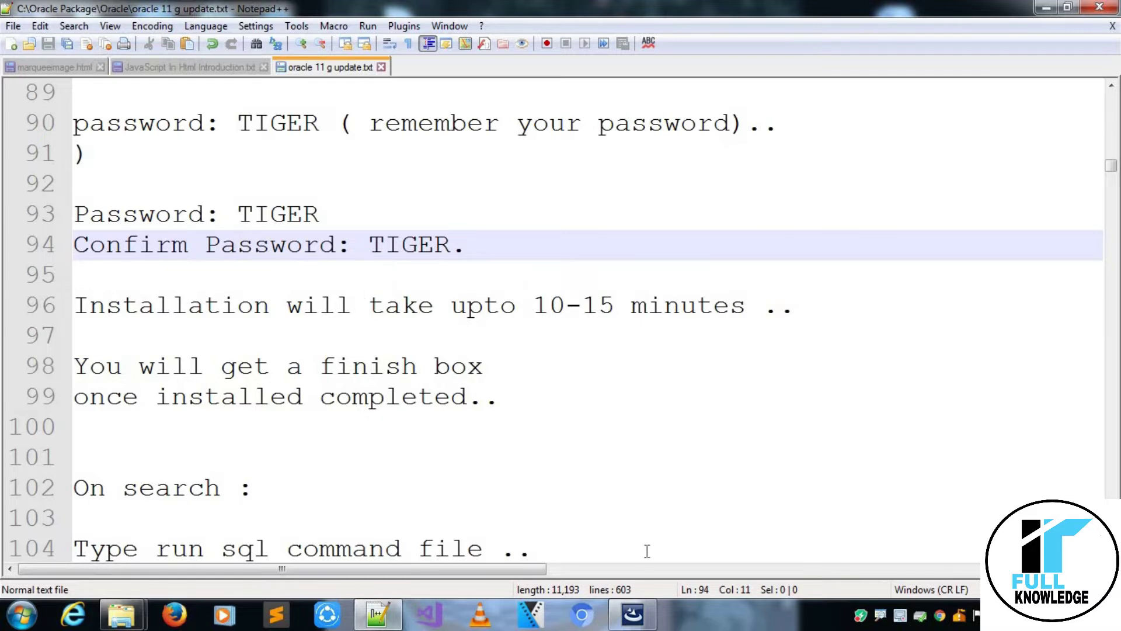
{"action": "left_click", "coordinate": [632, 614]}
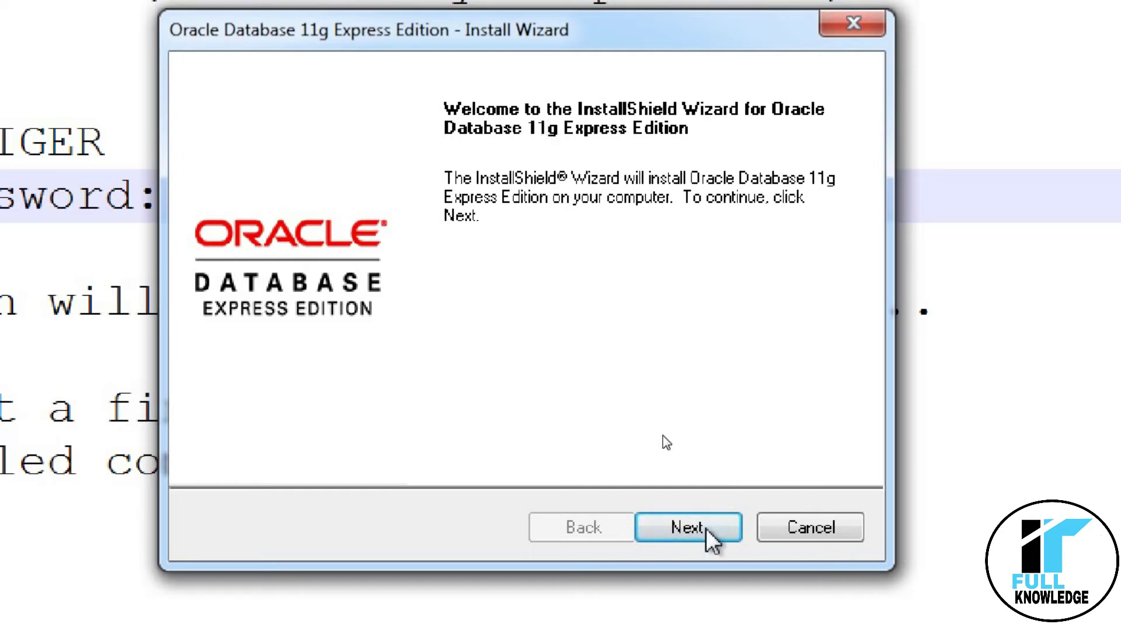
Pass the Welcome page, accept the license terms, and keep C:\oraclexe\ as the install folder.
{"action": "left_click", "coordinate": [689, 527]}
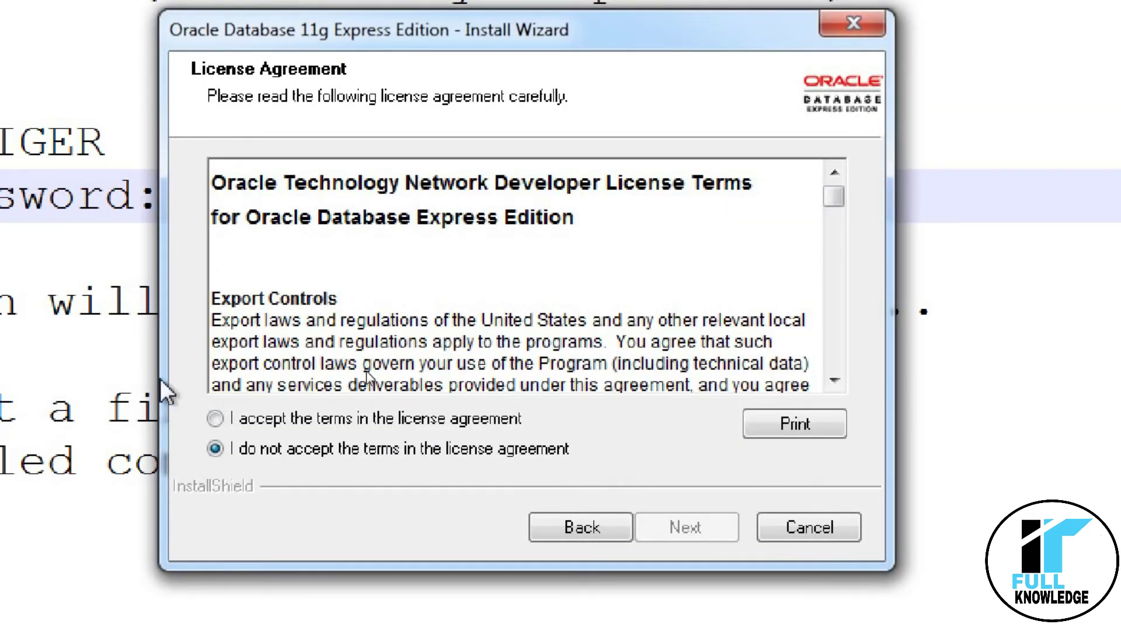
{"action": "left_click", "coordinate": [214, 418]}
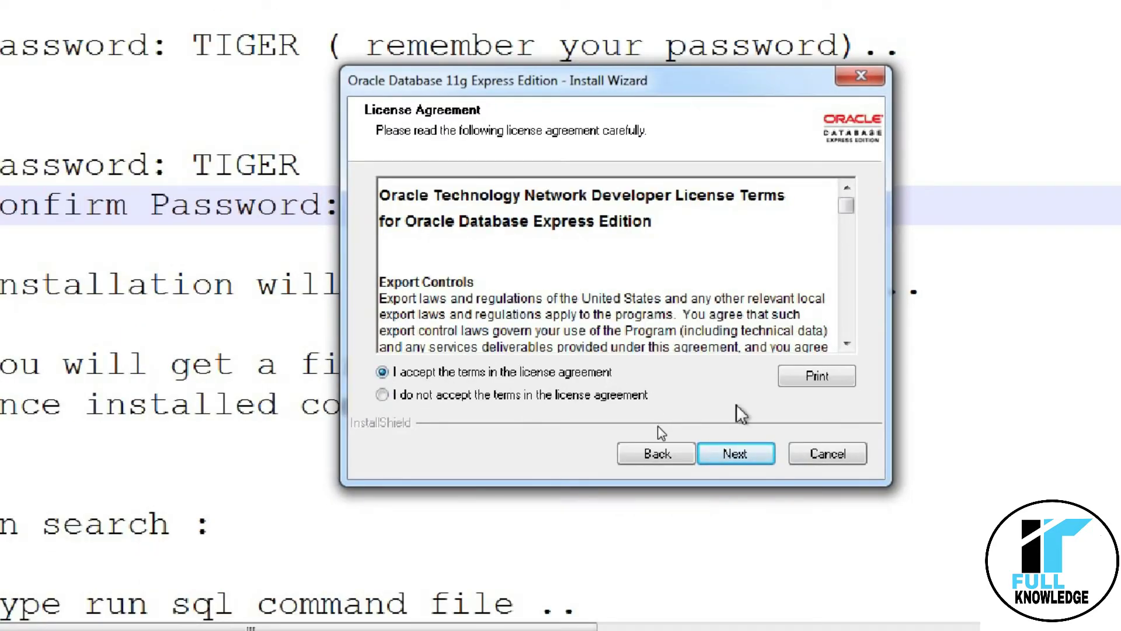
{"action": "left_click", "coordinate": [747, 458]}
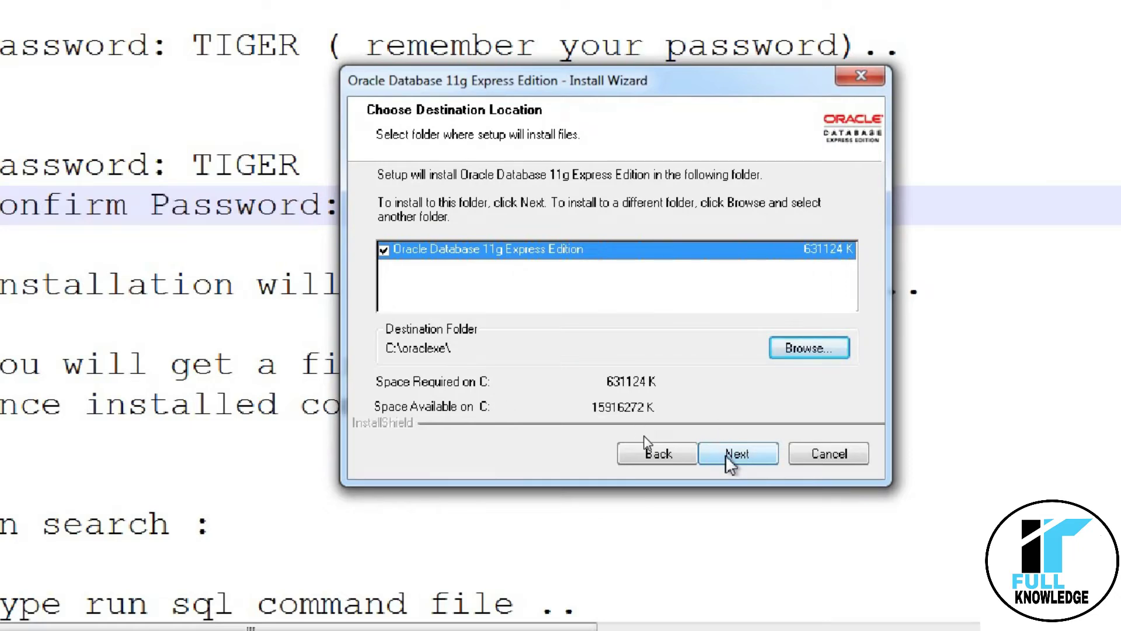
{"action": "left_click", "coordinate": [730, 461]}
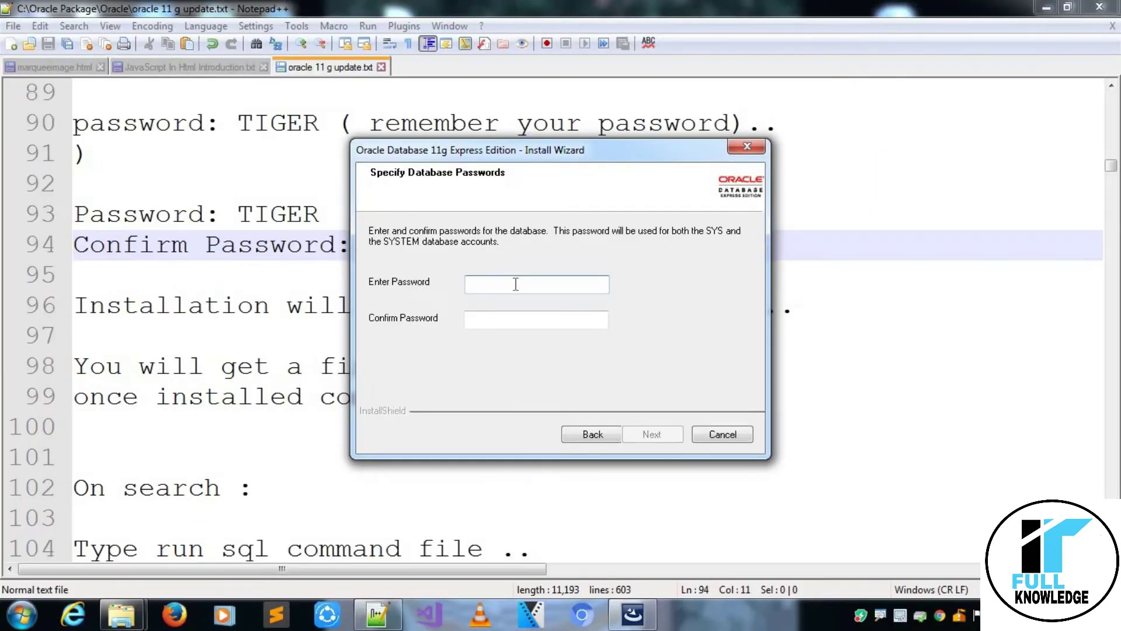
Enter and confirm the SYS/SYSTEM database password, then continue to the installation summary.
{"action": "type", "text": "TIGER"}
{"action": "left_click", "coordinate": [470, 319]}
{"action": "type", "text": "TIGER"}
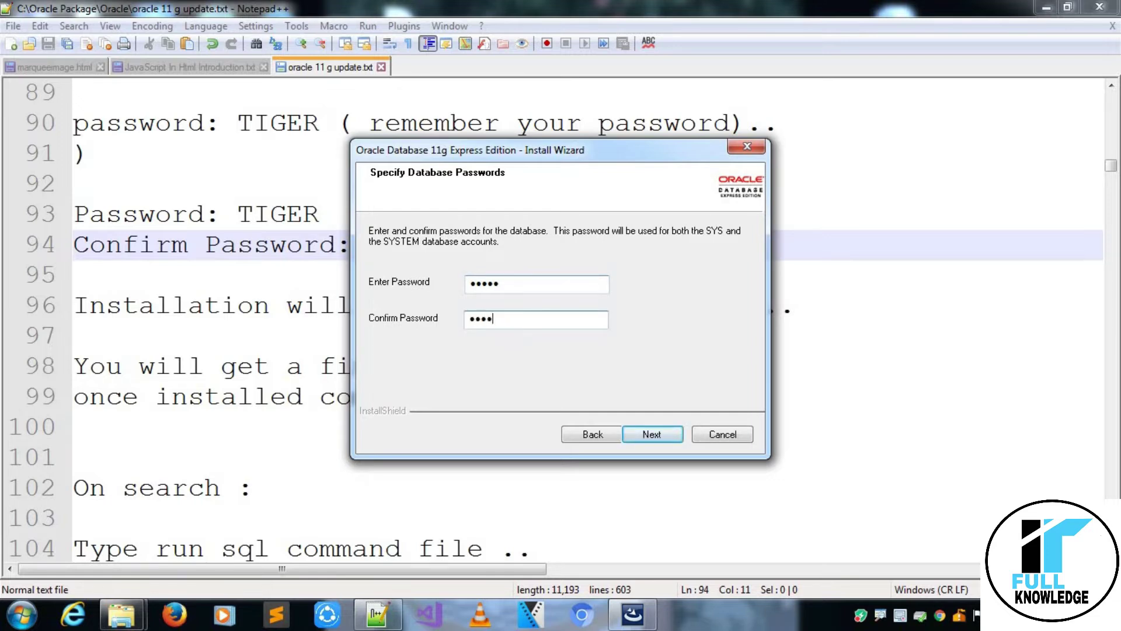
{"action": "key", "text": "Tab"}
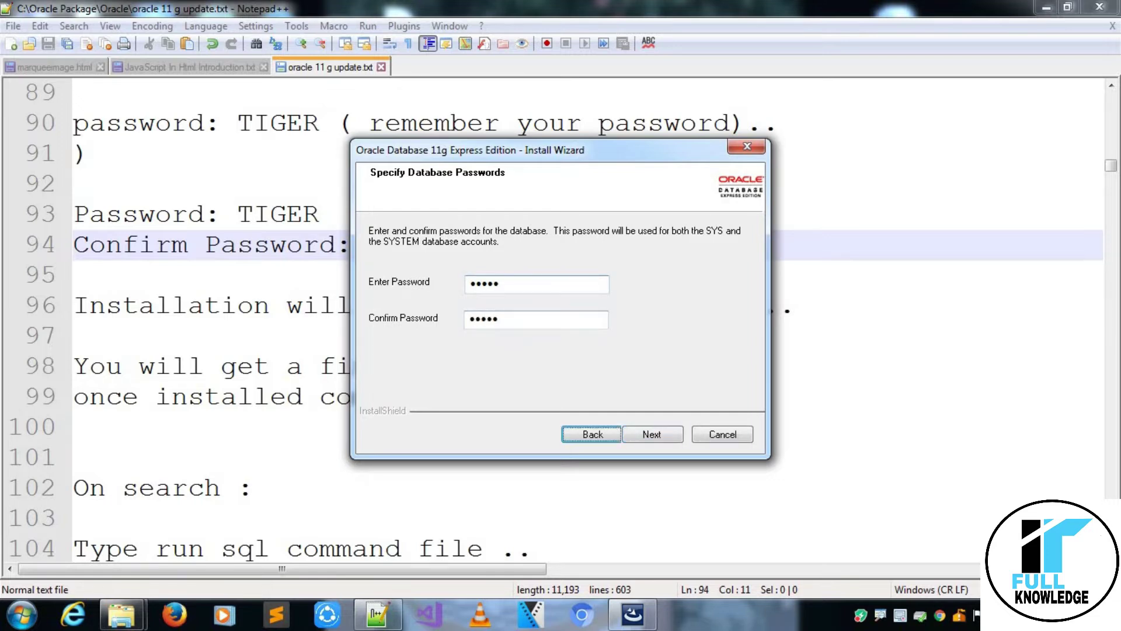
{"action": "left_click", "coordinate": [636, 435]}
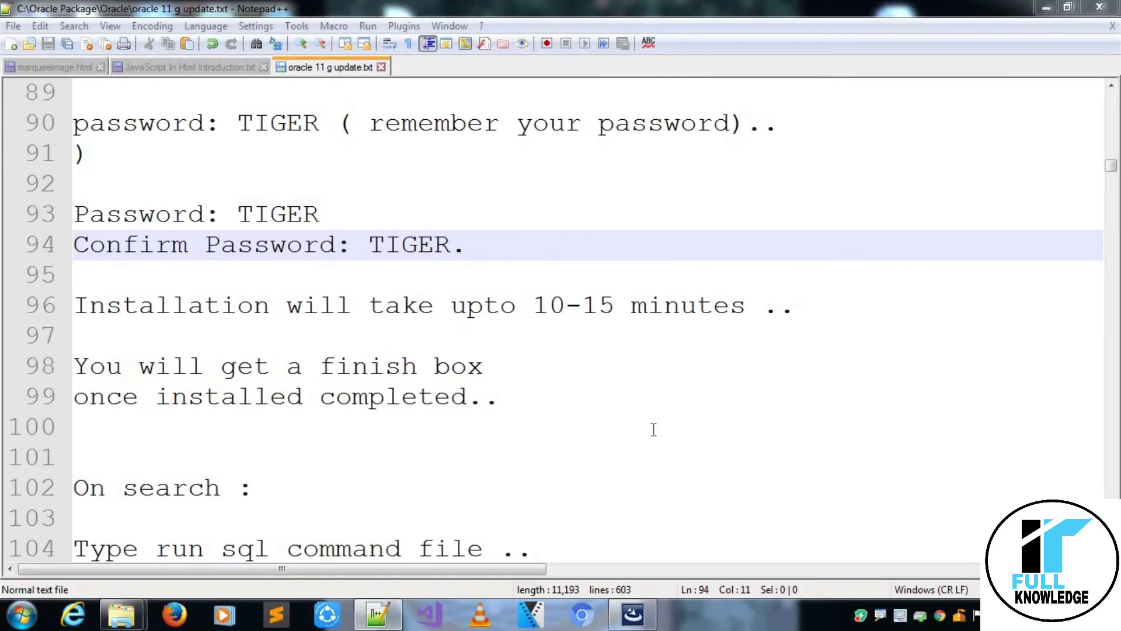
{"action": "left_click", "coordinate": [641, 601]}
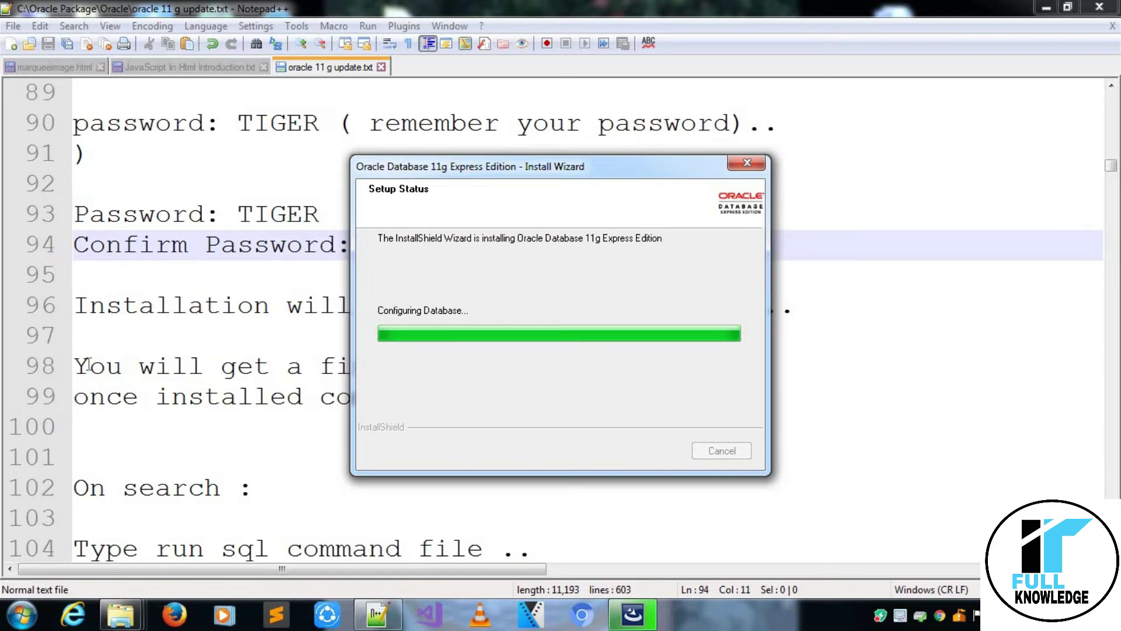
{"action": "left_click", "coordinate": [208, 441]}
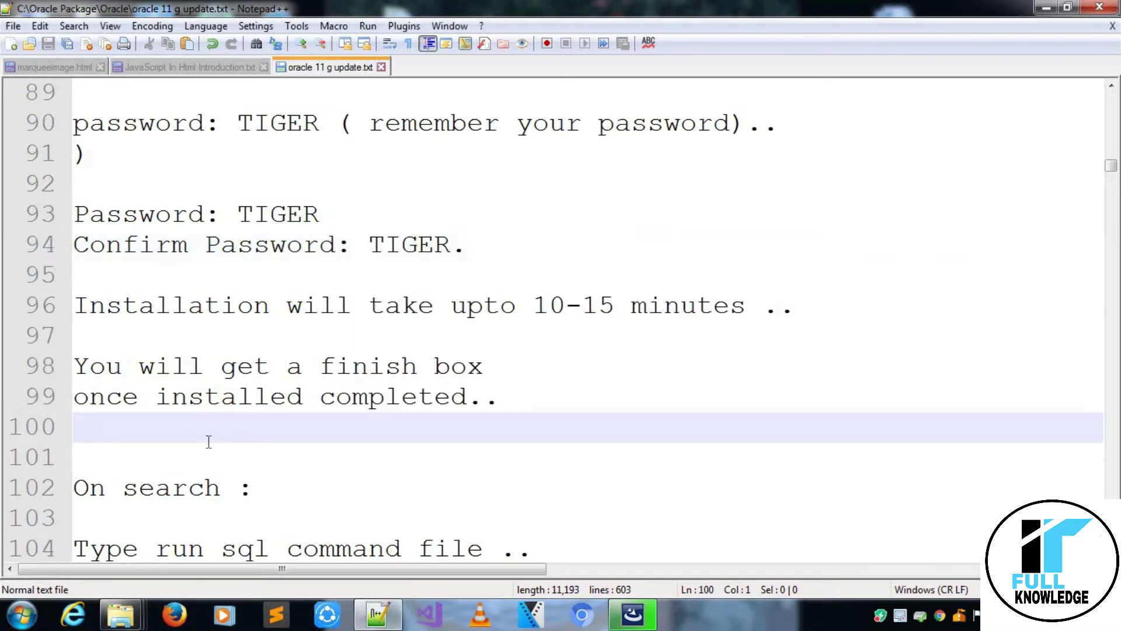
{"action": "key", "text": "Down"}
{"action": "key", "text": "Down"}
{"action": "key", "text": "Down"}
{"action": "key", "text": "Down"}
{"action": "key", "text": "Down"}
{"action": "key", "text": "Down"}
{"action": "key", "text": "Down"}
{"action": "key", "text": "Down"}
{"action": "key", "text": "Down"}
{"action": "key", "text": "Down"}
{"action": "key", "text": "Down"}
{"action": "key", "text": "Down"}
{"action": "key", "text": "Down"}
{"action": "key", "text": "Down"}
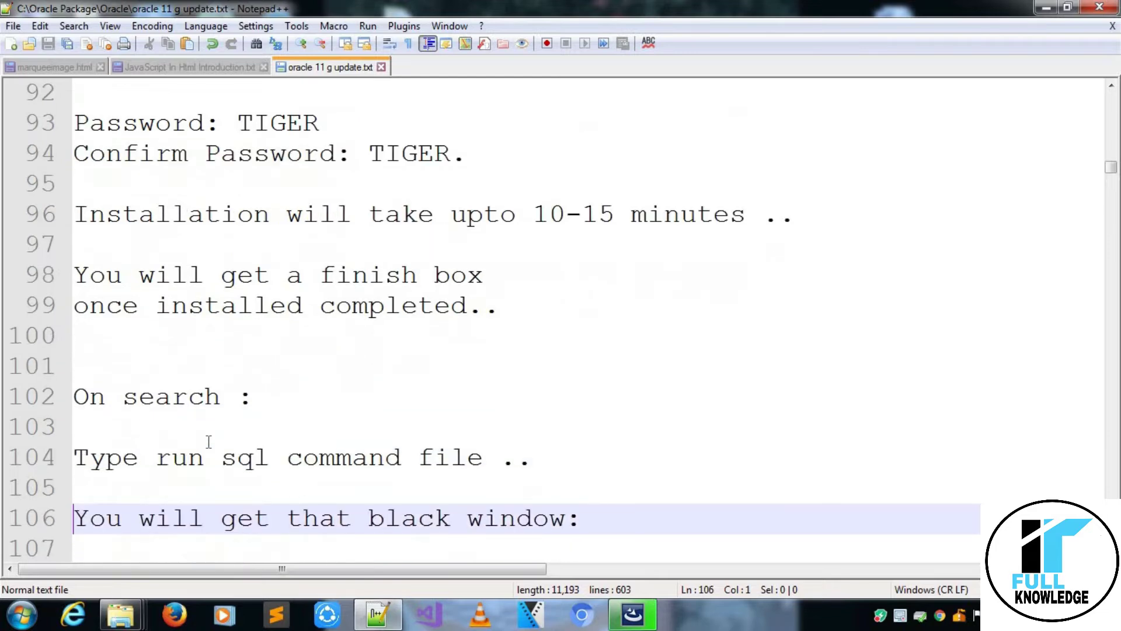
{"action": "key", "text": "Down"}
{"action": "key", "text": "Down"}
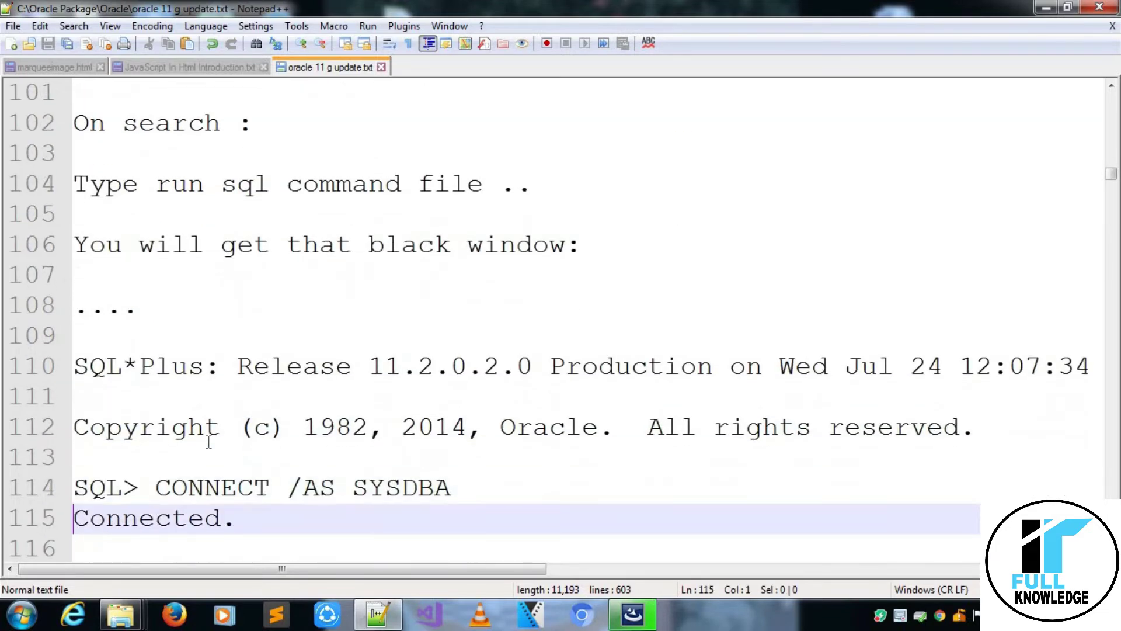
{"action": "left_click", "coordinate": [220, 159]}
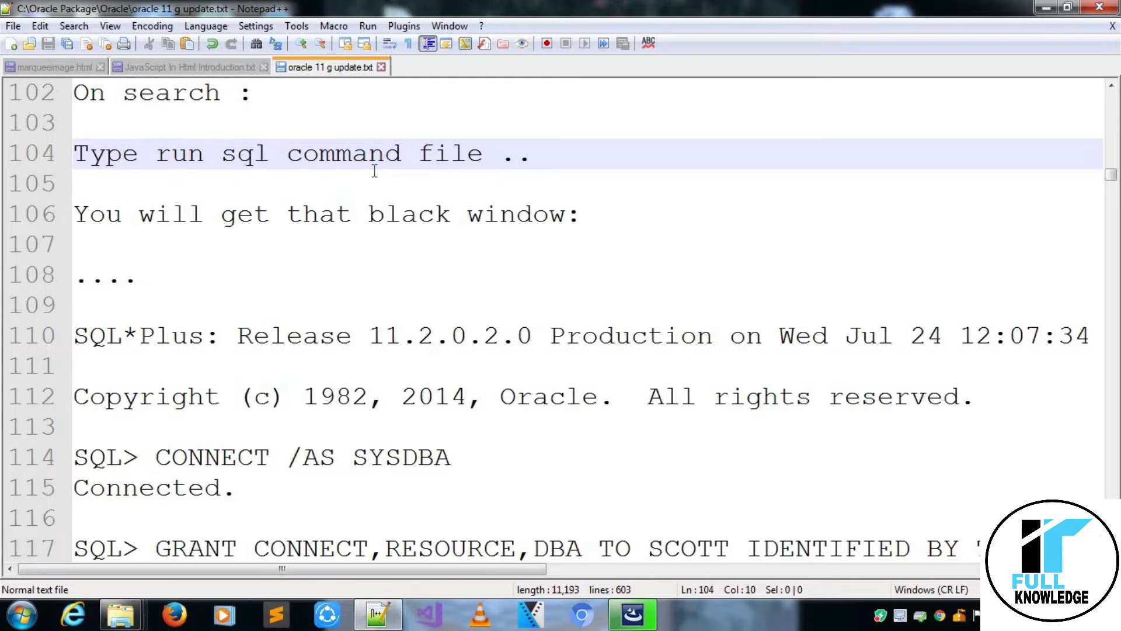
{"action": "key", "text": "Down"}
{"action": "key", "text": "Down"}
{"action": "key", "text": "Down"}
{"action": "key", "text": "Down"}
{"action": "key", "text": "Down"}
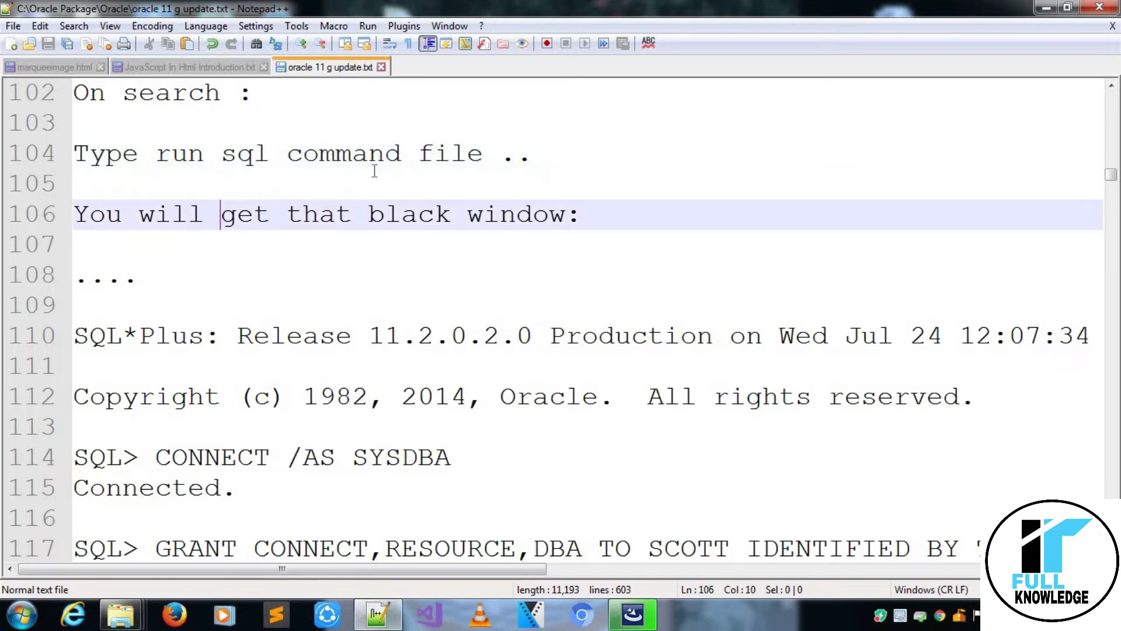
{"action": "key", "text": "Down"}
{"action": "key", "text": "Down"}
{"action": "key", "text": "Down"}
{"action": "key", "text": "Down"}
{"action": "key", "text": "Down"}
{"action": "key", "text": "Down"}
{"action": "key", "text": "Down"}
{"action": "key", "text": "Down"}
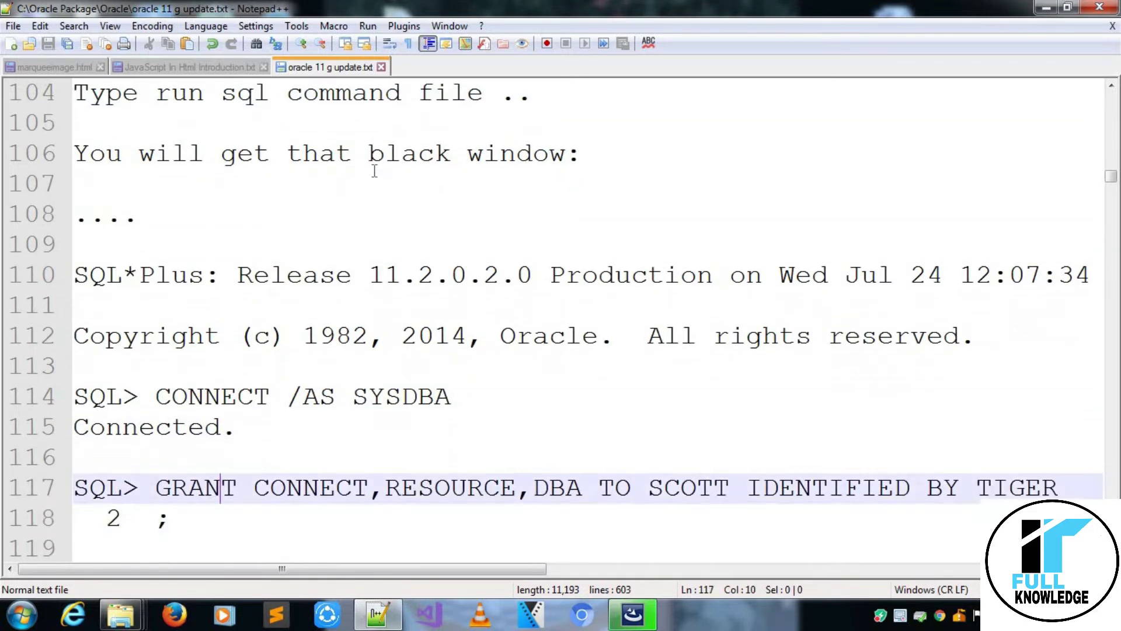
{"action": "key", "text": "Up"}
{"action": "key", "text": "Up"}
{"action": "key", "text": "Up"}
{"action": "key", "text": "Up"}
{"action": "key", "text": "Up"}
{"action": "key", "text": "Up"}
{"action": "key", "text": "Up"}
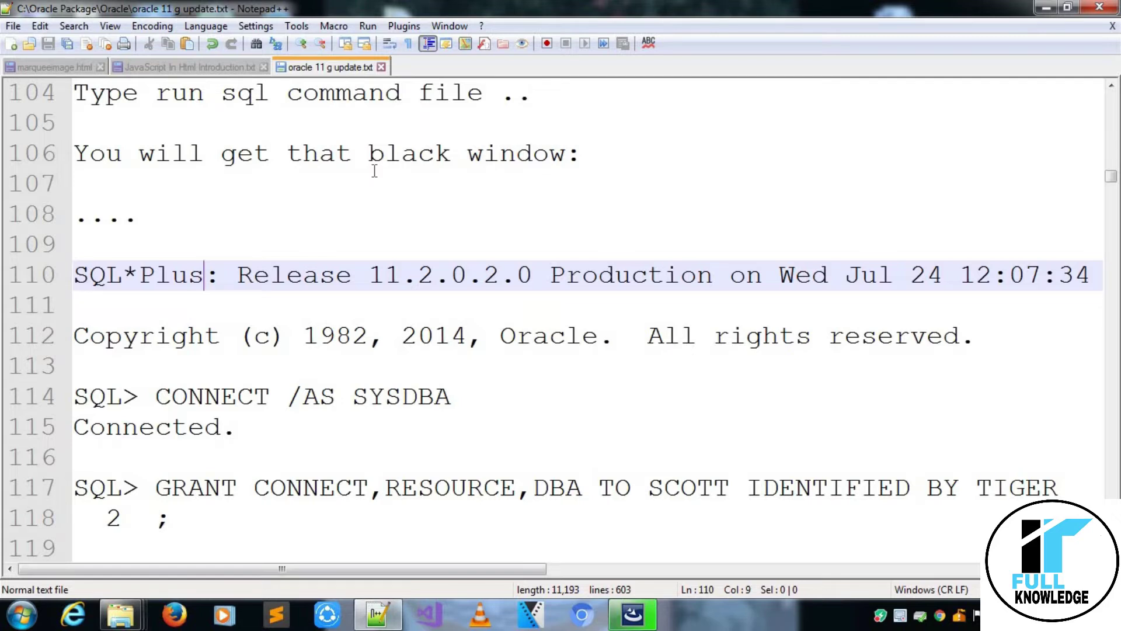
{"action": "key", "text": "Right"}
{"action": "key", "text": "Right"}
{"action": "key", "text": "Left"}
{"action": "key", "text": "Left"}
{"action": "key", "text": "Down"}
{"action": "key", "text": "Down"}
{"action": "key", "text": "Down"}
{"action": "key", "text": "Down"}
{"action": "key", "text": "Down"}
{"action": "key", "text": "Down"}
{"action": "key", "text": "Down"}
{"action": "key", "text": "Down"}
{"action": "key", "text": "Down"}
{"action": "key", "text": "Down"}
{"action": "key", "text": "Down"}
{"action": "key", "text": "Down"}
{"action": "key", "text": "Down"}
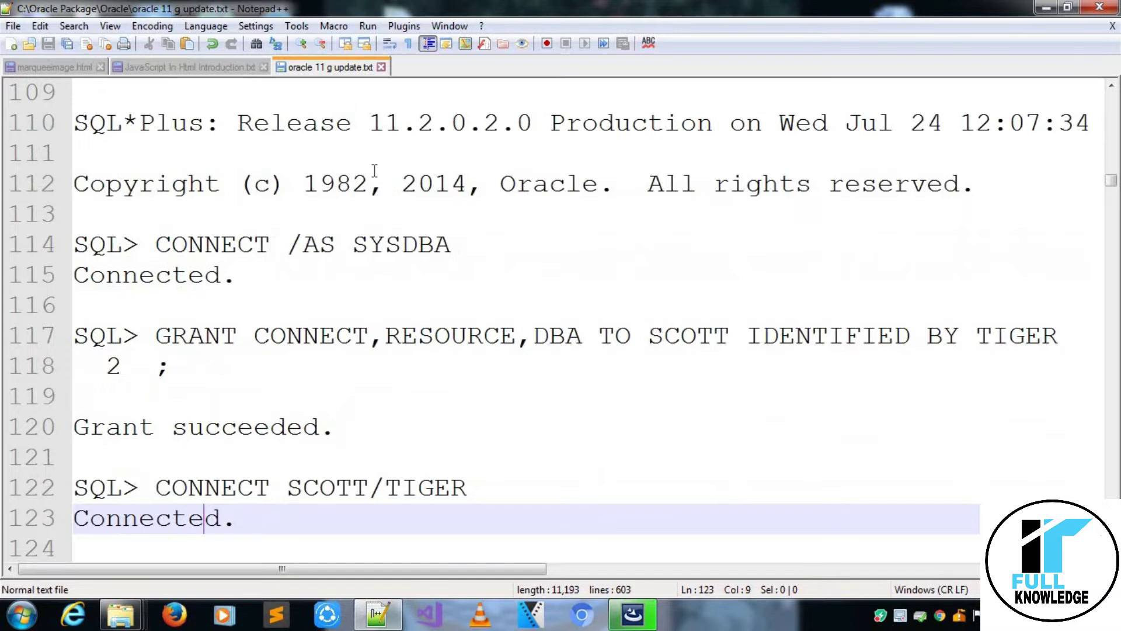
{"action": "key", "text": "Down"}
{"action": "key", "text": "Down"}
{"action": "key", "text": "Down"}
{"action": "key", "text": "Down"}
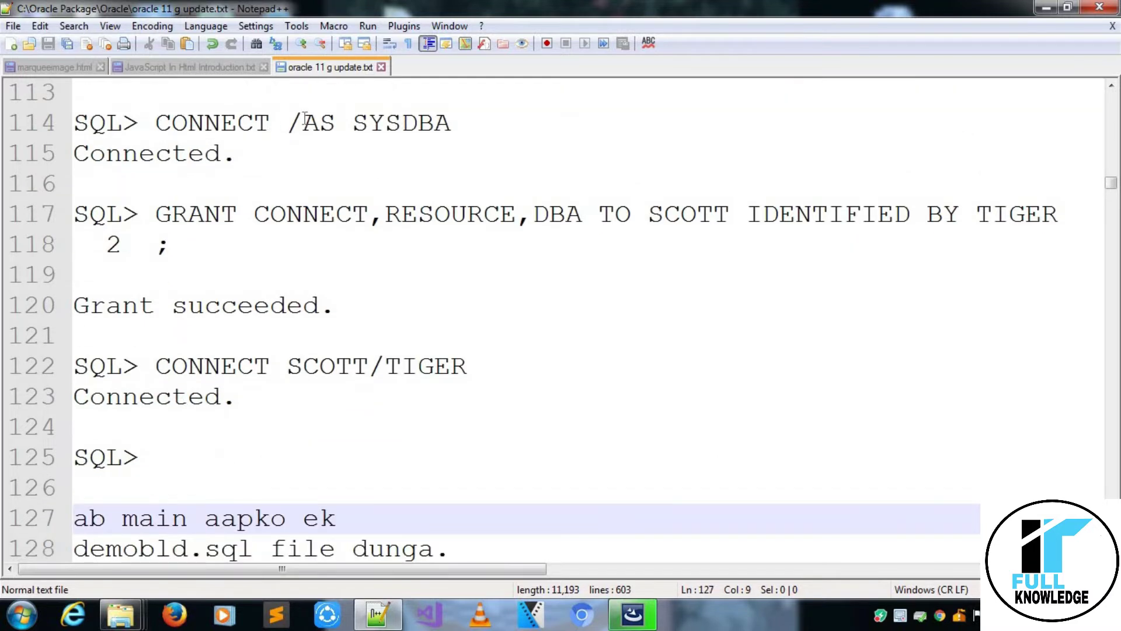
{"action": "left_click", "coordinate": [270, 124]}
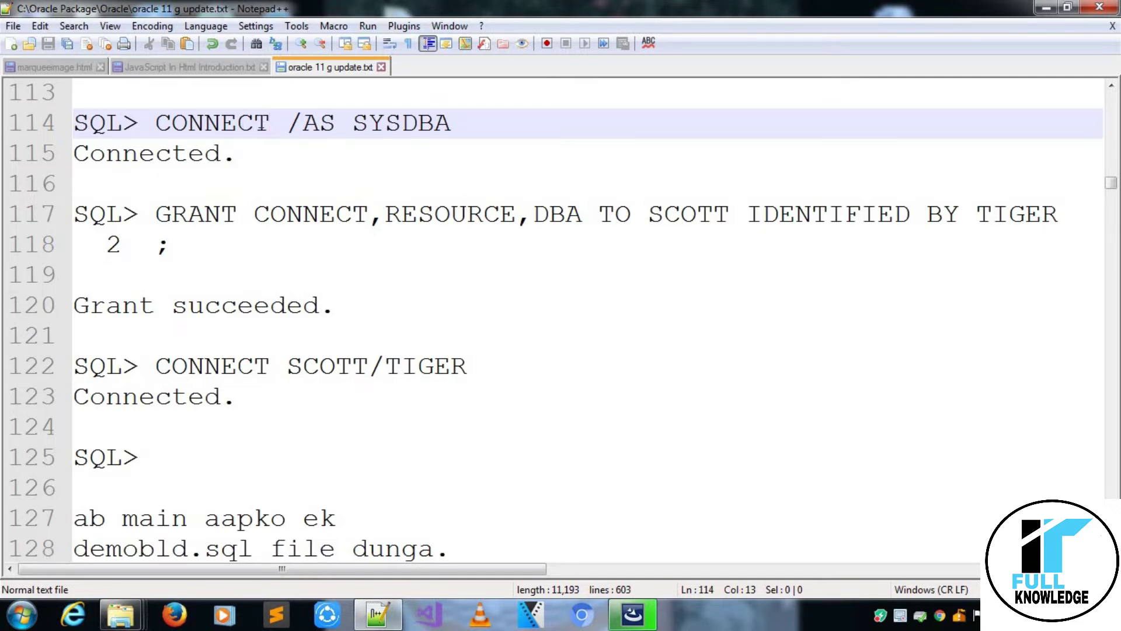
{"action": "left_click", "coordinate": [296, 124]}
{"action": "double_click", "coordinate": [334, 123]}
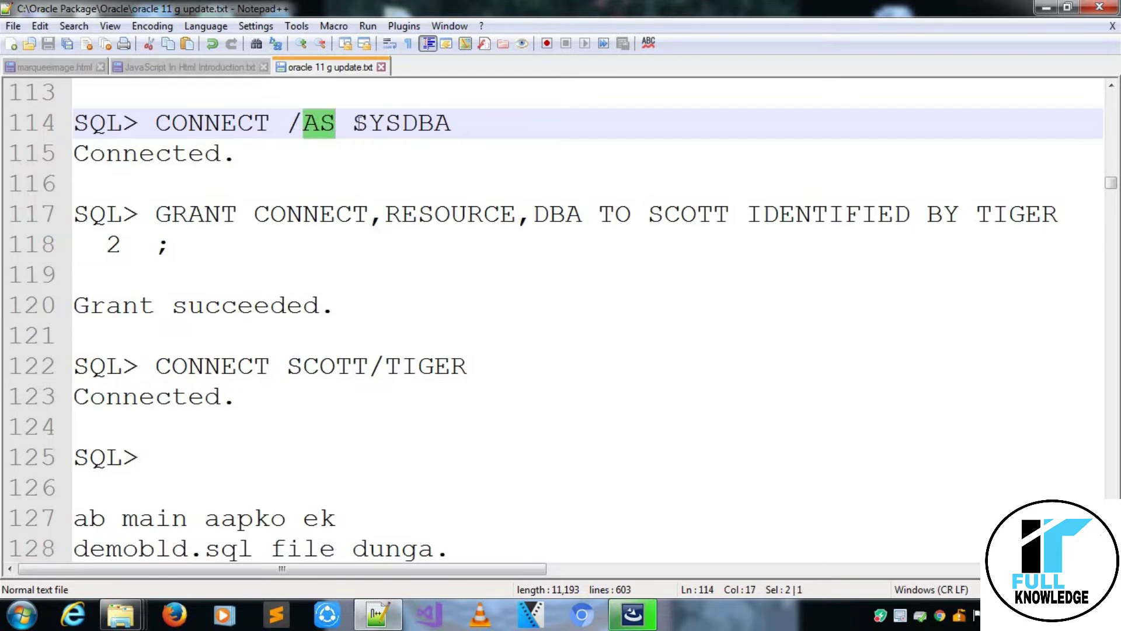
{"action": "left_click", "coordinate": [359, 124]}
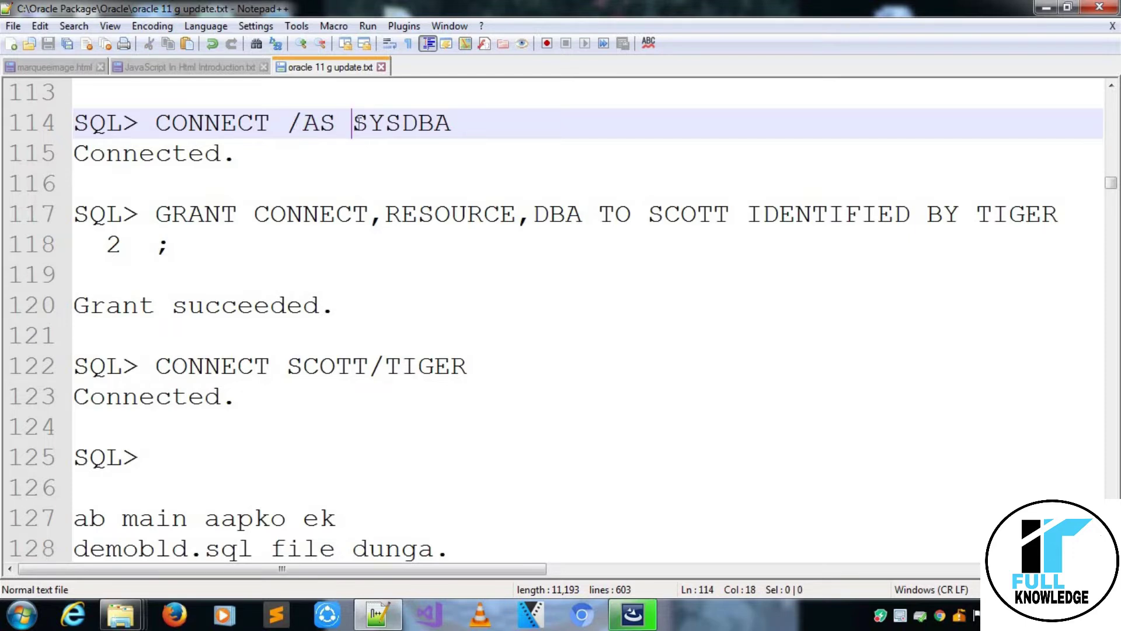
{"action": "left_click_drag", "start_coordinate": [354, 123], "coordinate": [456, 123]}
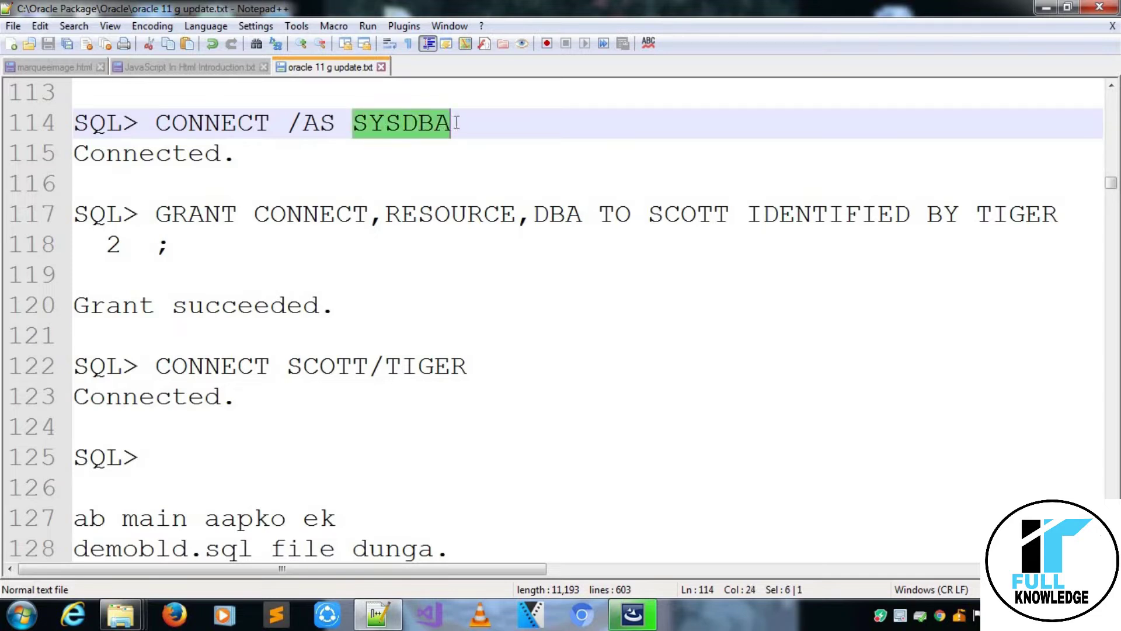
{"action": "triple_click", "coordinate": [456, 123]}
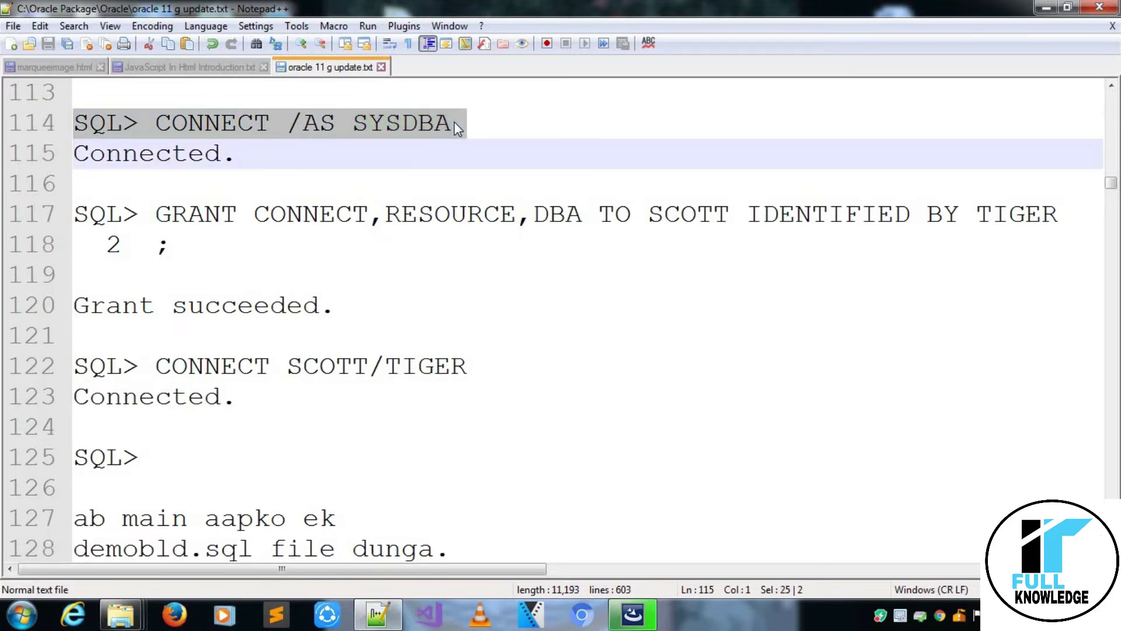
{"action": "left_click", "coordinate": [456, 124]}
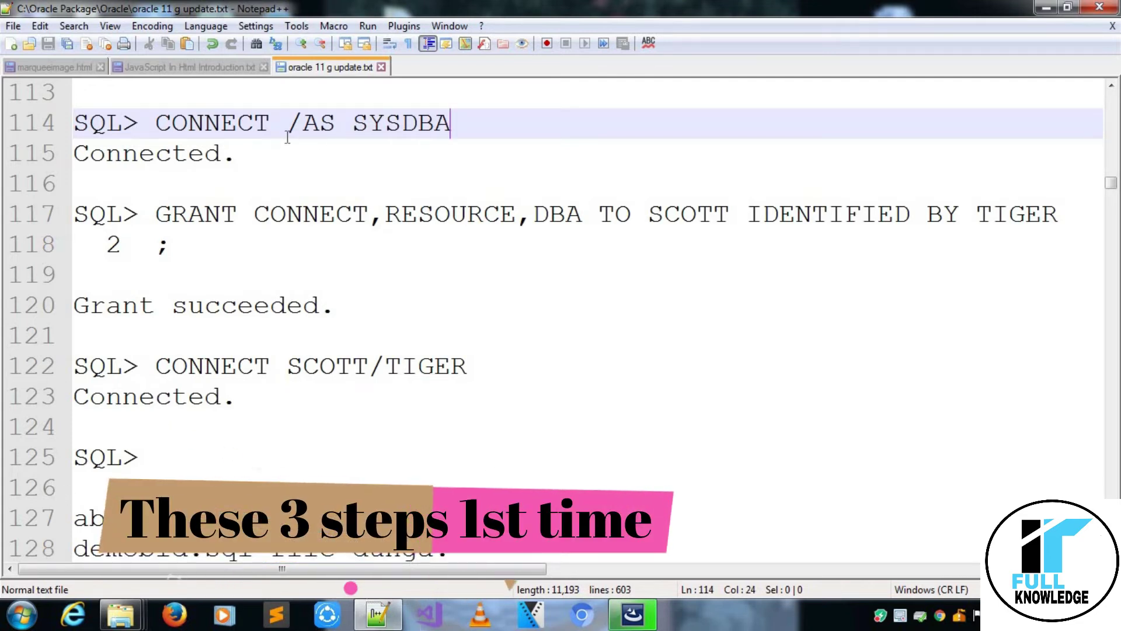
{"action": "left_click", "coordinate": [236, 157]}
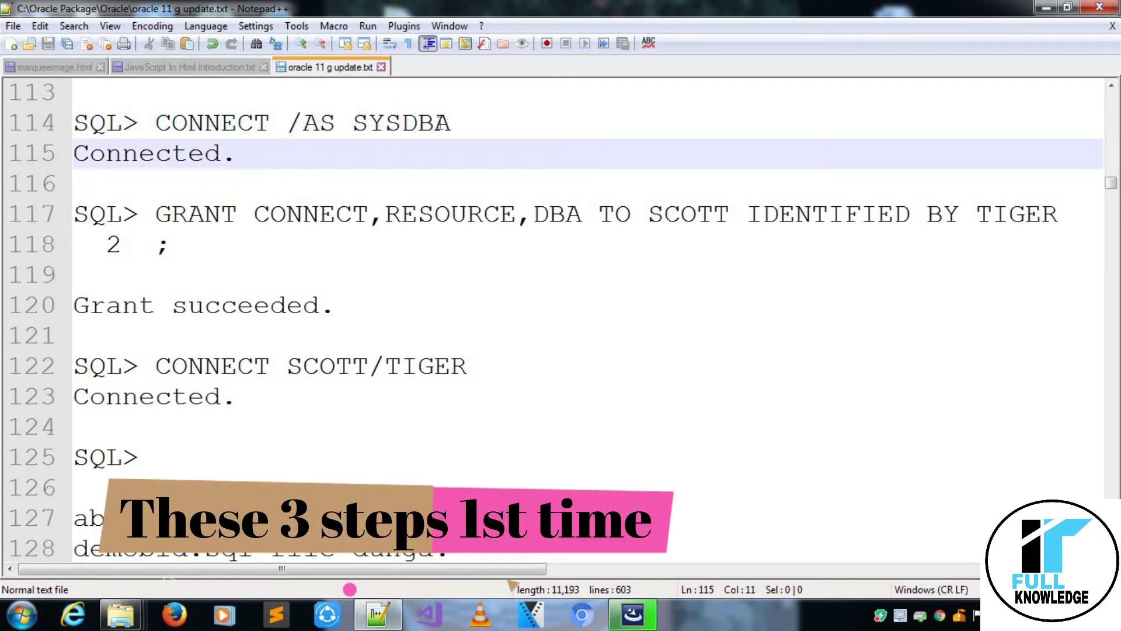
{"action": "left_click", "coordinate": [156, 215]}
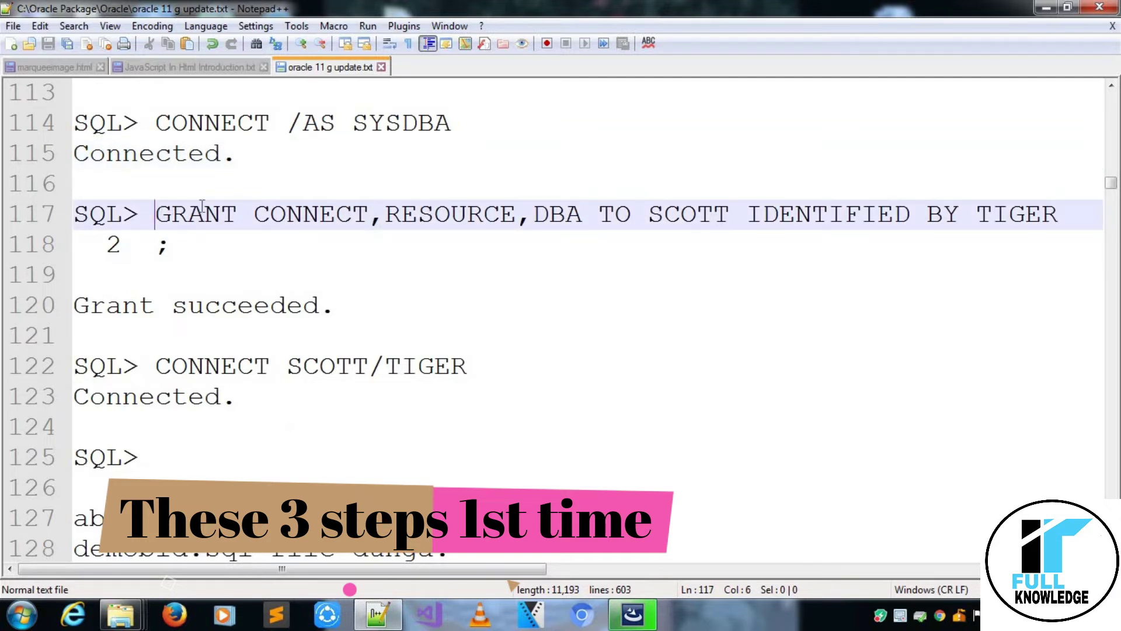
{"action": "left_click", "coordinate": [236, 216]}
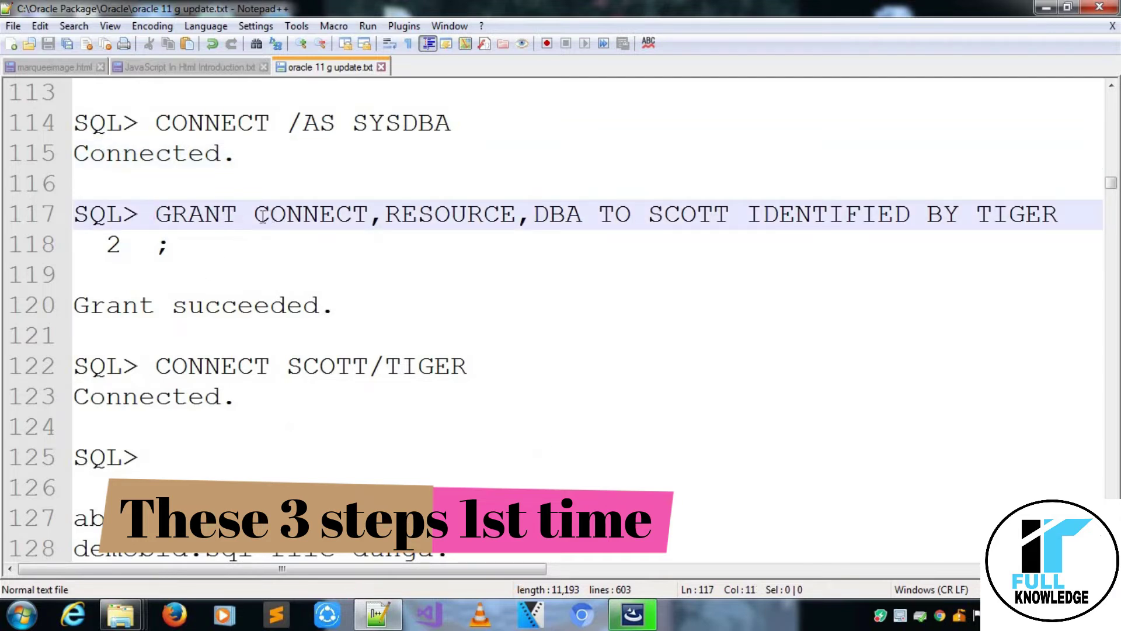
{"action": "left_click", "coordinate": [256, 216]}
{"action": "double_click", "coordinate": [255, 216]}
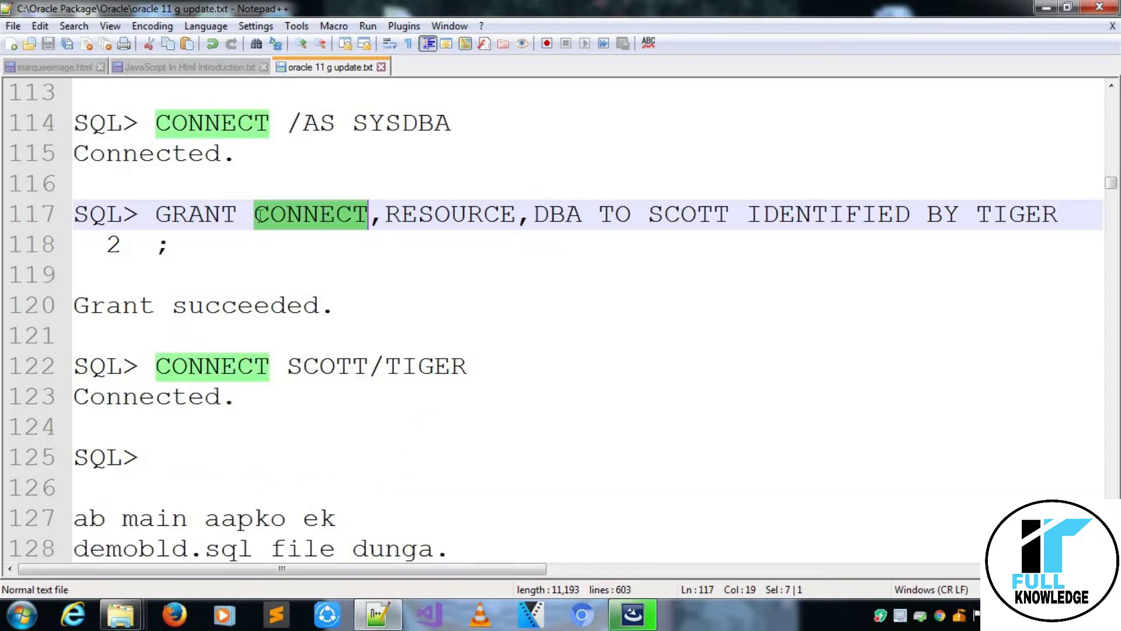
{"action": "left_click", "coordinate": [434, 215]}
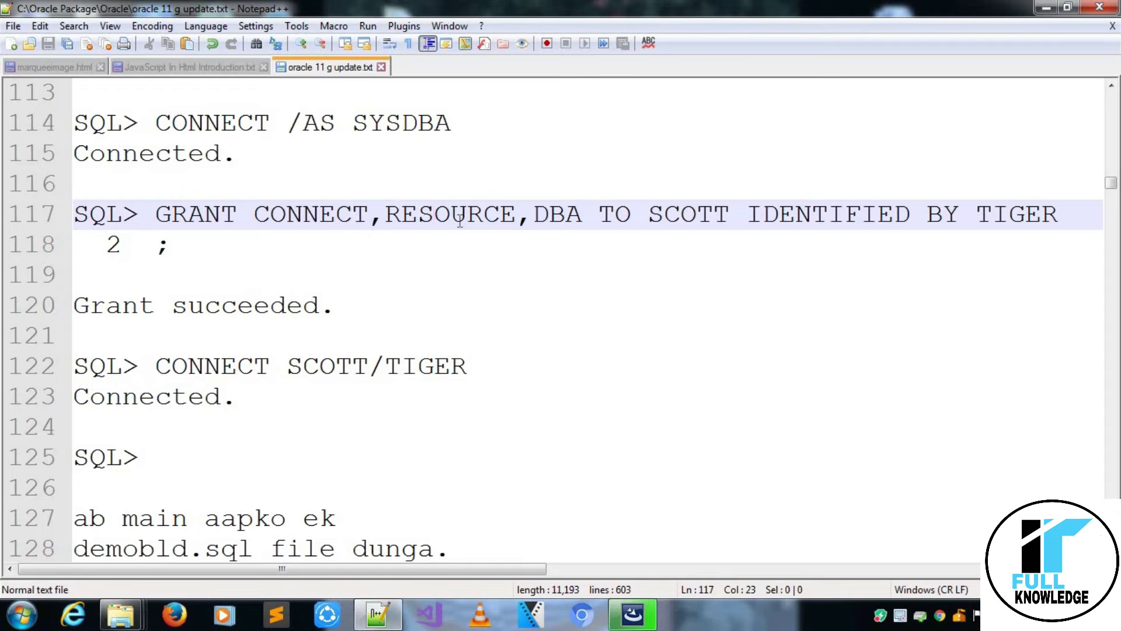
{"action": "left_click", "coordinate": [457, 220]}
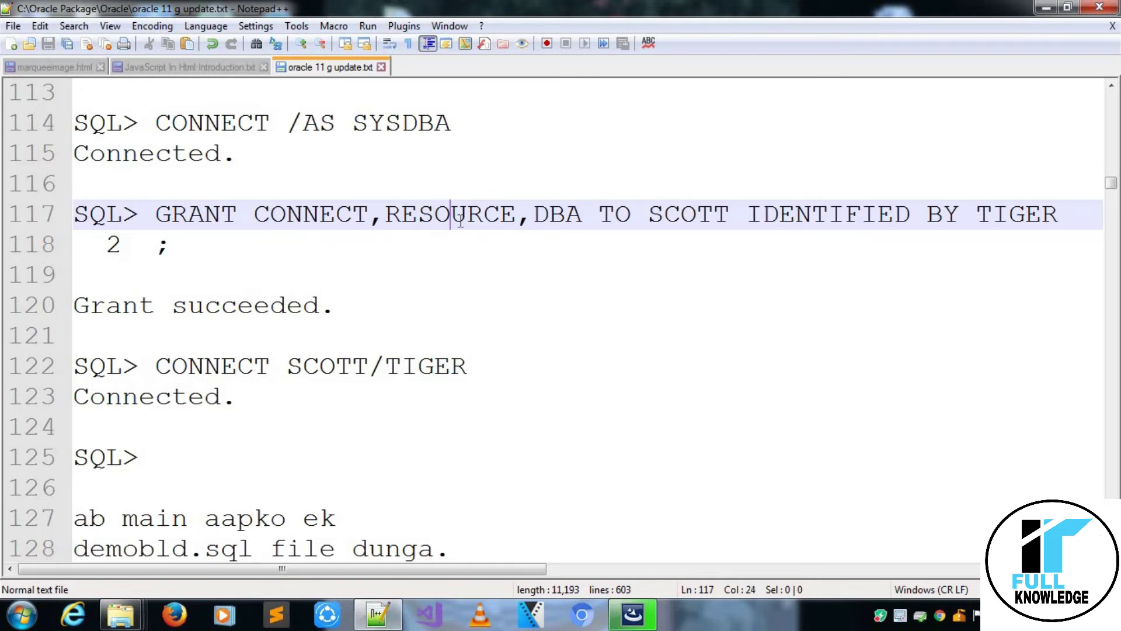
{"action": "left_click", "coordinate": [581, 222]}
{"action": "left_click", "coordinate": [649, 217]}
{"action": "left_click_drag", "start_coordinate": [654, 214], "coordinate": [727, 210]}
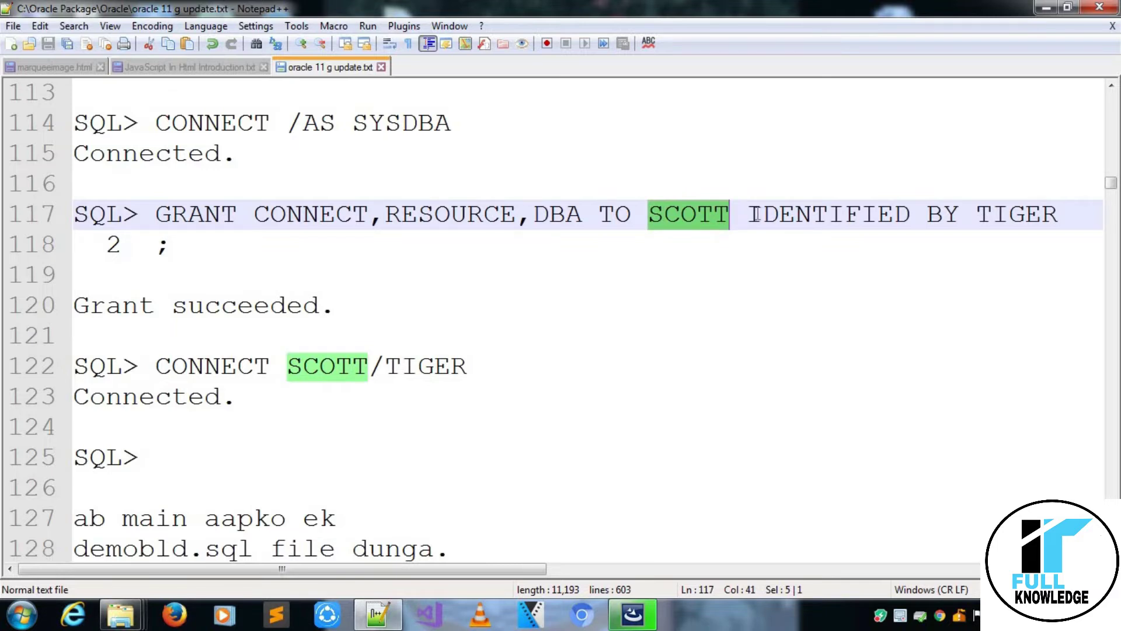
{"action": "double_click", "coordinate": [756, 215]}
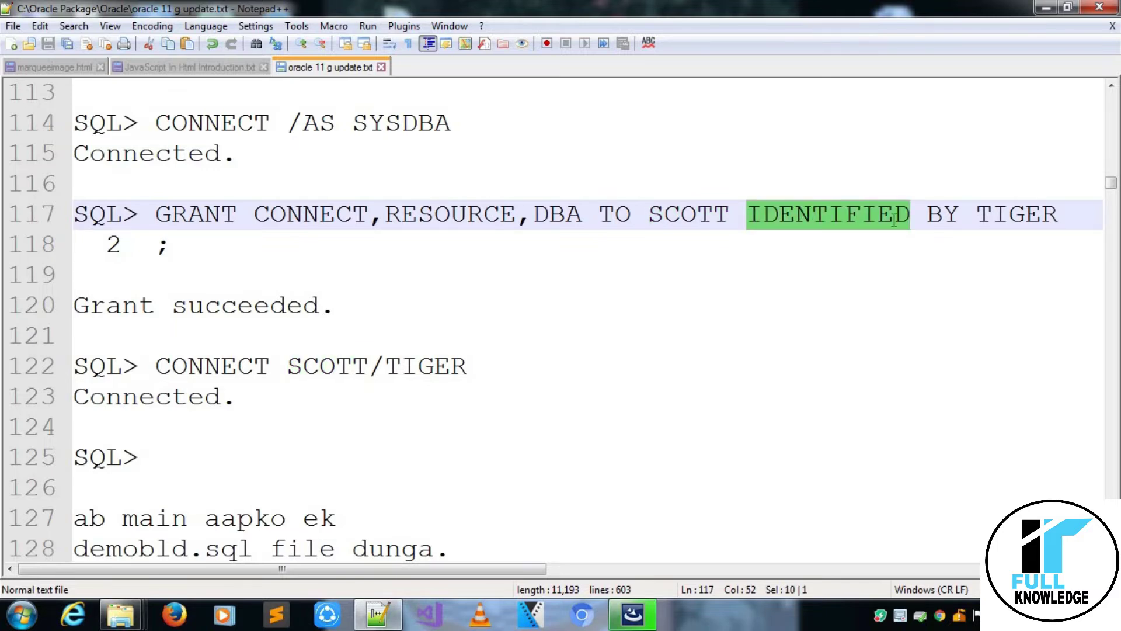
{"action": "left_click", "coordinate": [927, 216]}
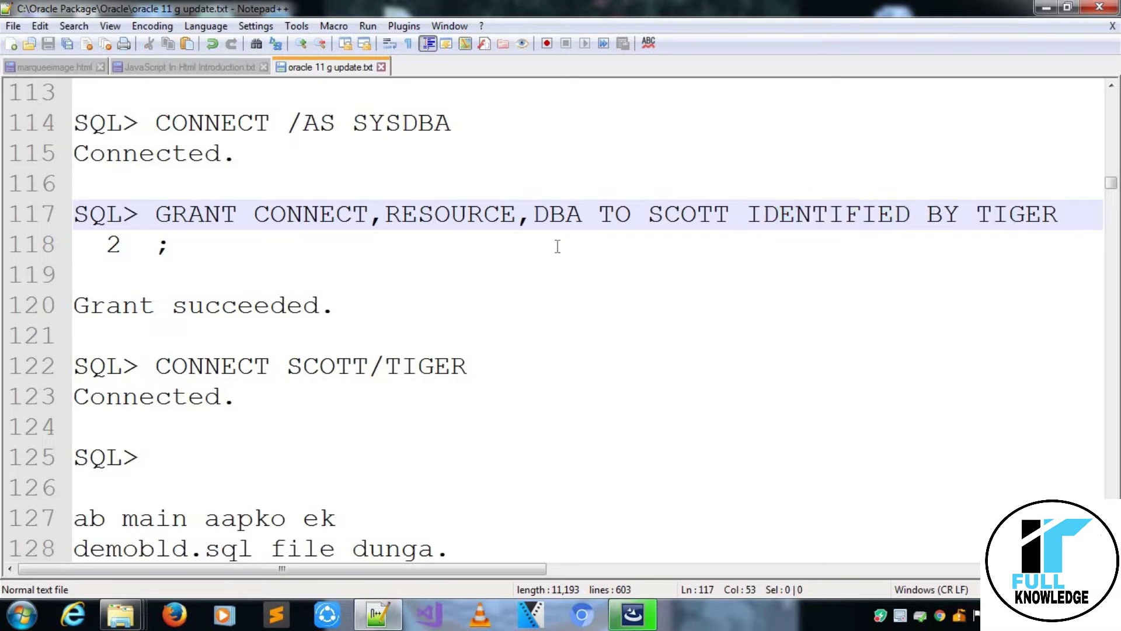
{"action": "left_click", "coordinate": [226, 260]}
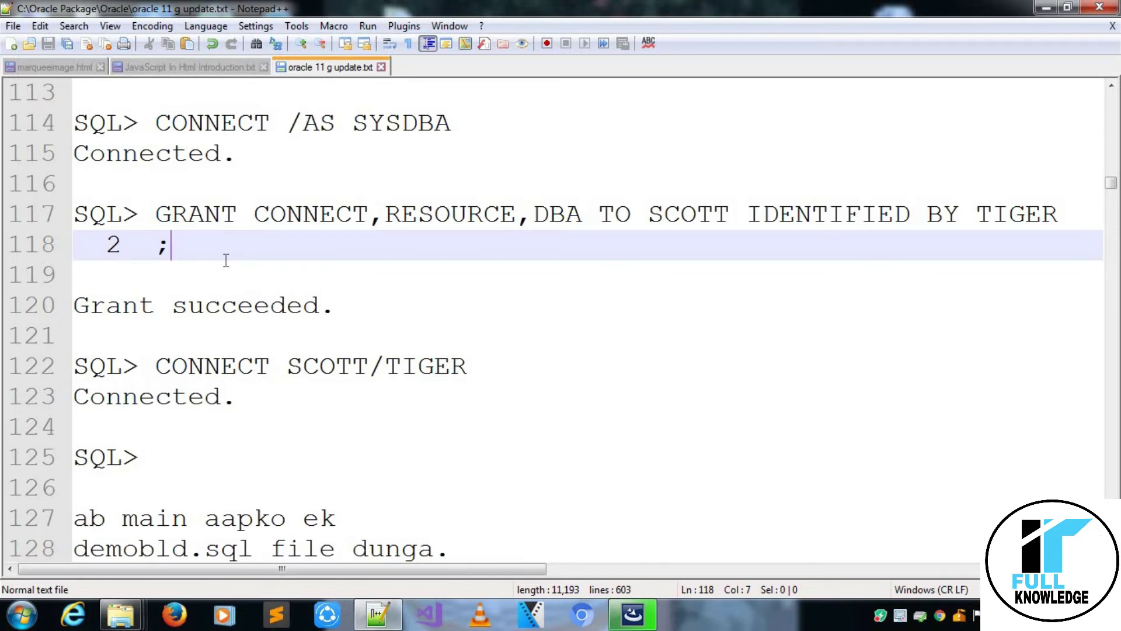
{"action": "key", "text": "Down"}
{"action": "key", "text": "Down"}
{"action": "key", "text": "Down"}
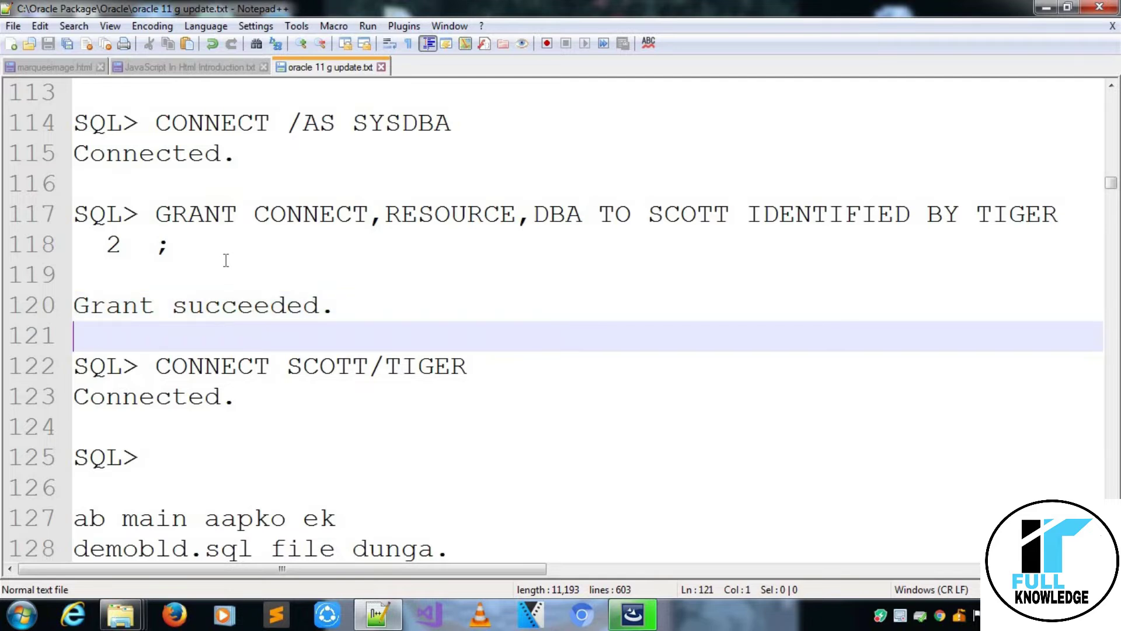
{"action": "key", "text": "Down"}
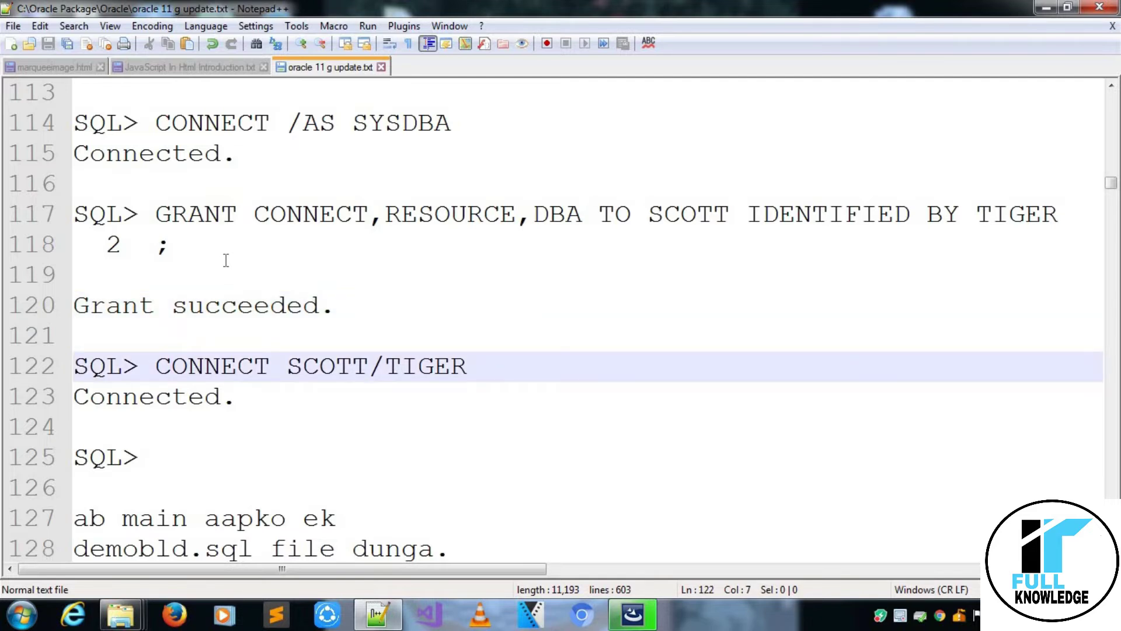
{"action": "key", "text": "Down"}
{"action": "key", "text": "Down"}
{"action": "key", "text": "Down"}
{"action": "key", "text": "Down"}
{"action": "key", "text": "Down"}
{"action": "key", "text": "Down"}
{"action": "key", "text": "Down"}
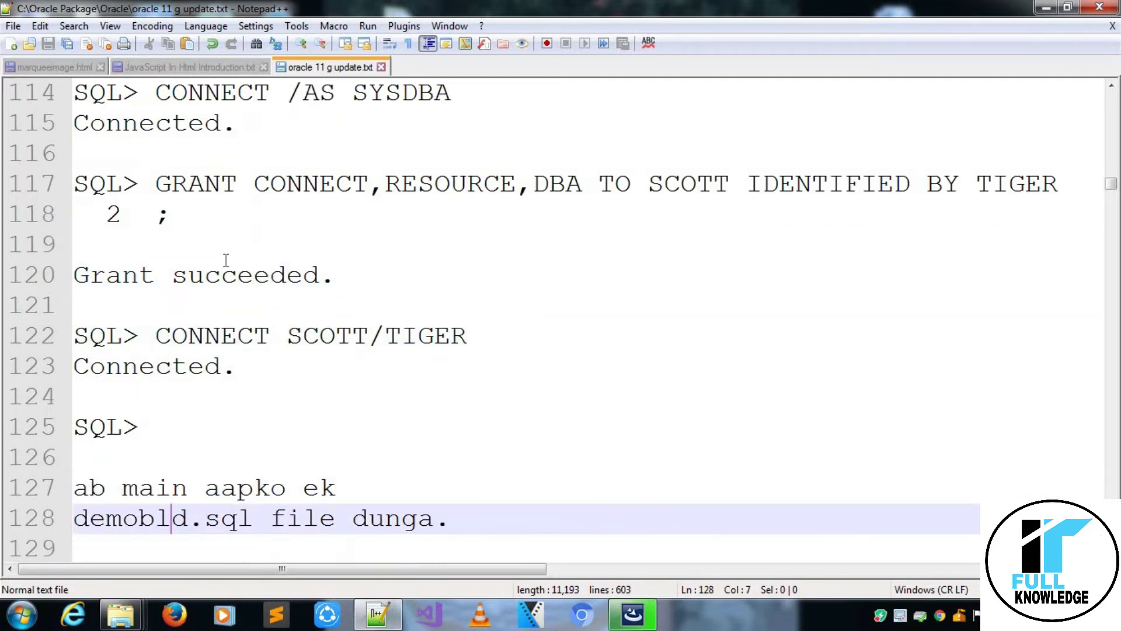
{"action": "key", "text": "Up"}
{"action": "key", "text": "Up"}
{"action": "key", "text": "Up"}
{"action": "key", "text": "Up"}
{"action": "key", "text": "Up"}
{"action": "key", "text": "Up"}
{"action": "key", "text": "Up"}
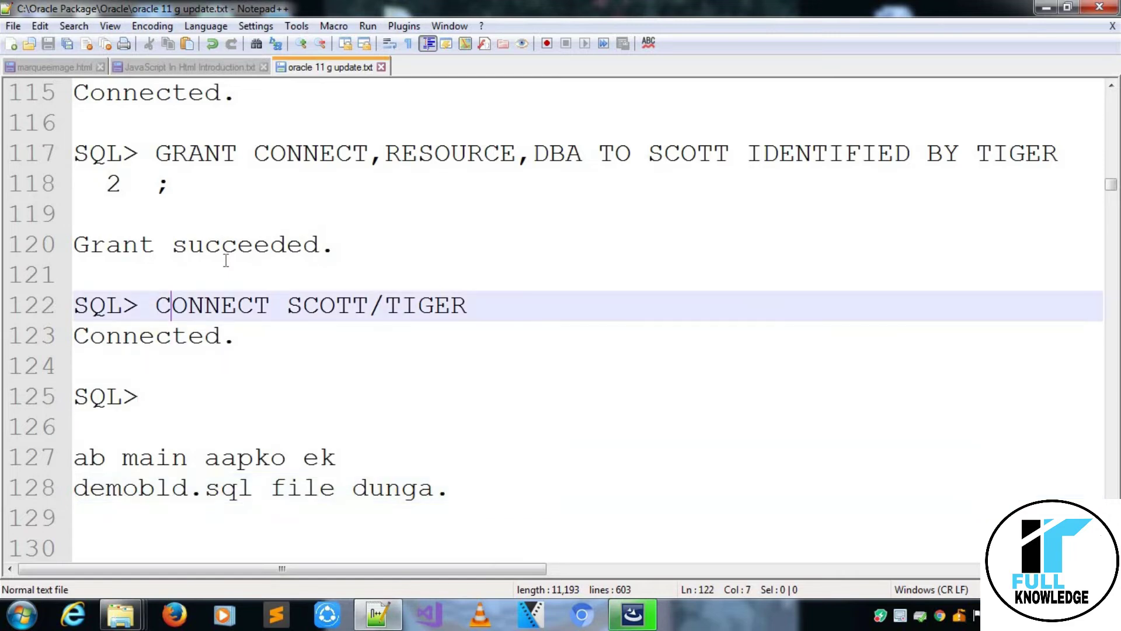
{"action": "key", "text": "Left"}
{"action": "key", "text": "ctrl+shift+Right"}
{"action": "key", "text": "ctrl+shift+Right"}
{"action": "key", "text": "ctrl+shift+Right"}
{"action": "key", "text": "ctrl+shift+Right"}
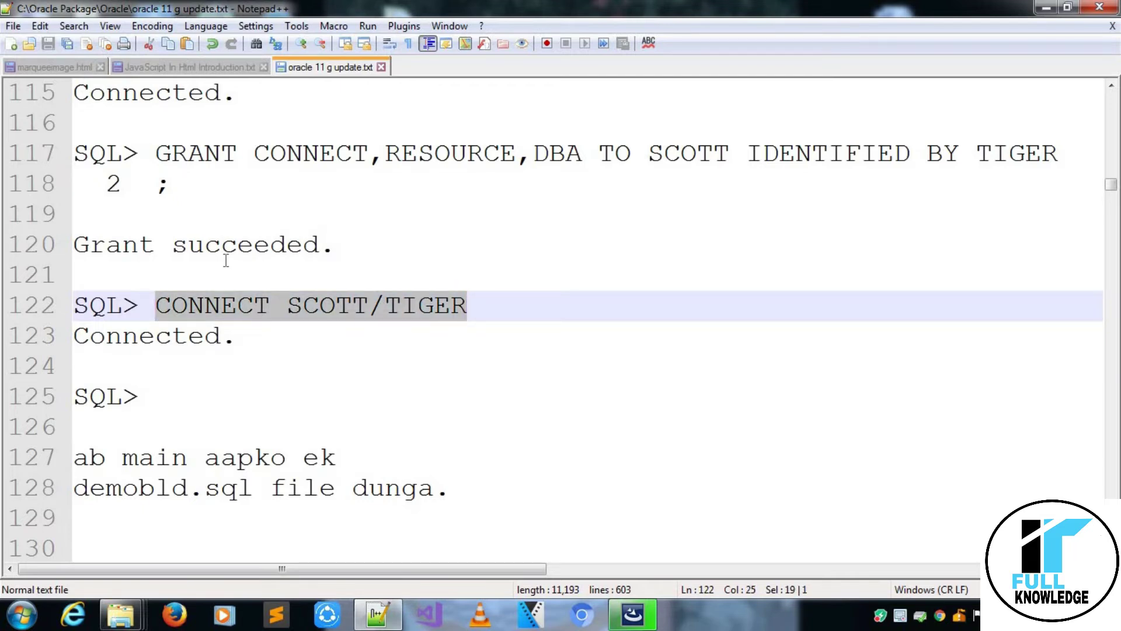
{"action": "left_click", "coordinate": [324, 153]}
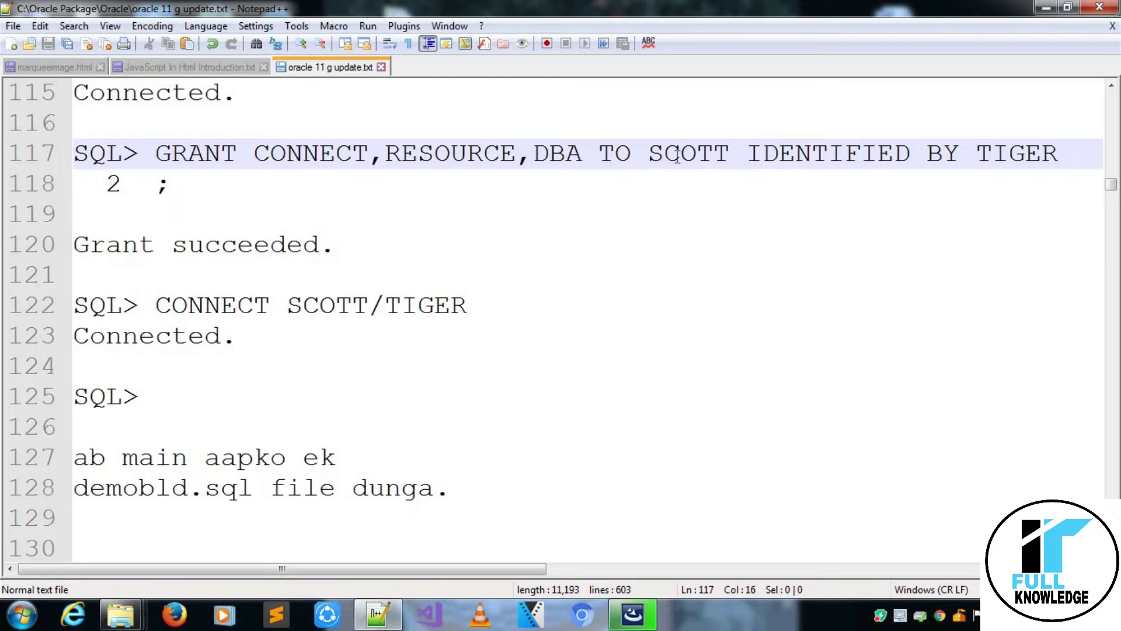
{"action": "left_click", "coordinate": [385, 309]}
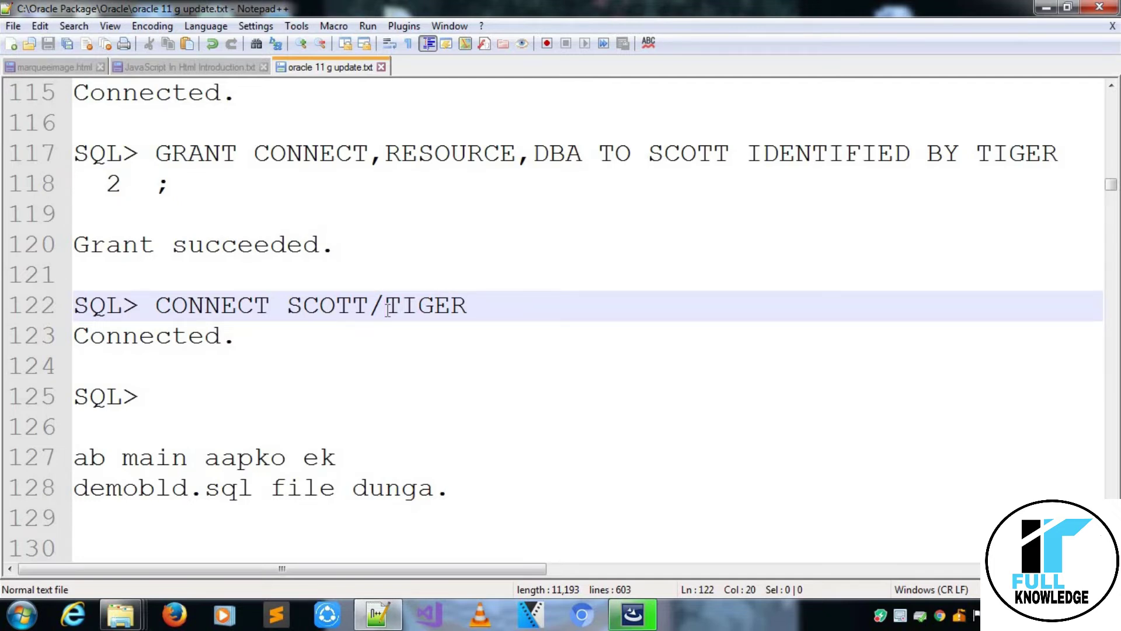
{"action": "key", "text": "Up"}
{"action": "key", "text": "Up"}
{"action": "key", "text": "Up"}
{"action": "key", "text": "Up"}
{"action": "key", "text": "Up"}
{"action": "key", "text": "Up"}
{"action": "key", "text": "Up"}
{"action": "key", "text": "Up"}
{"action": "key", "text": "Up"}
{"action": "key", "text": "Up"}
{"action": "key", "text": "Down"}
{"action": "key", "text": "Down"}
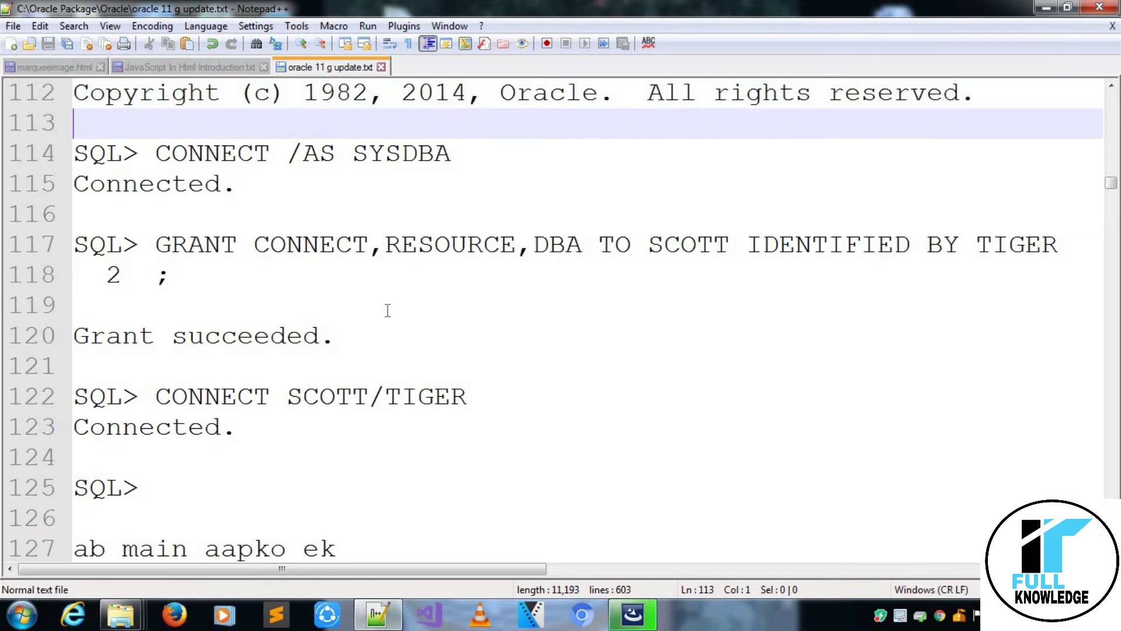
{"action": "key", "text": "Down"}
{"action": "key", "text": "Down"}
{"action": "key", "text": "Down"}
{"action": "key", "text": "Down"}
{"action": "key", "text": "Down"}
{"action": "key", "text": "Down"}
{"action": "key", "text": "Down"}
{"action": "key", "text": "Down"}
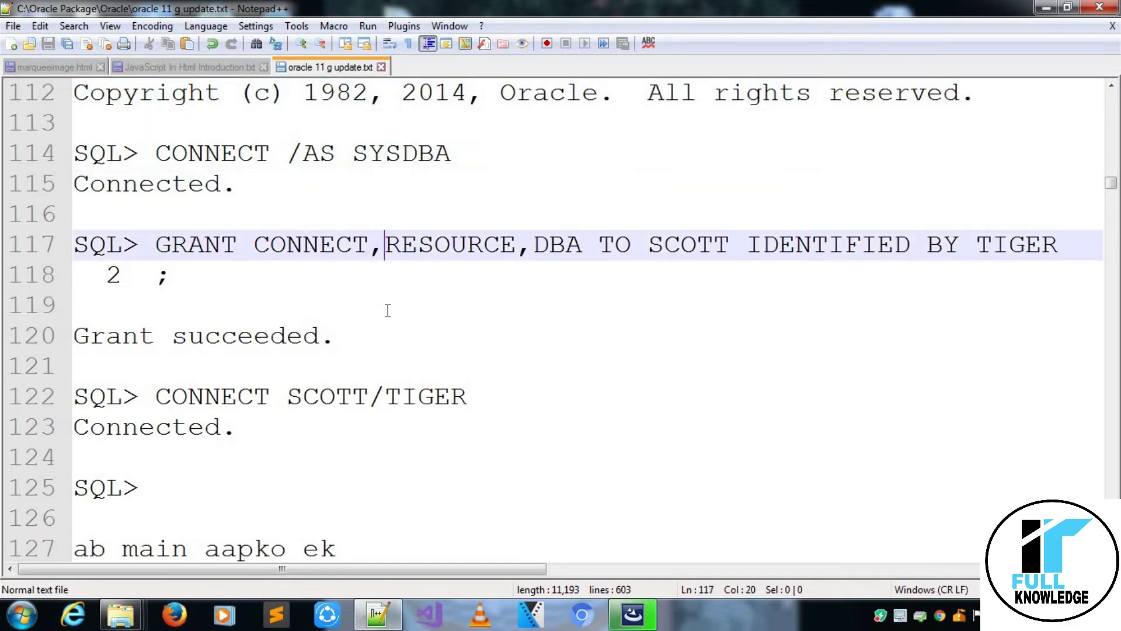
{"action": "key", "text": "Down"}
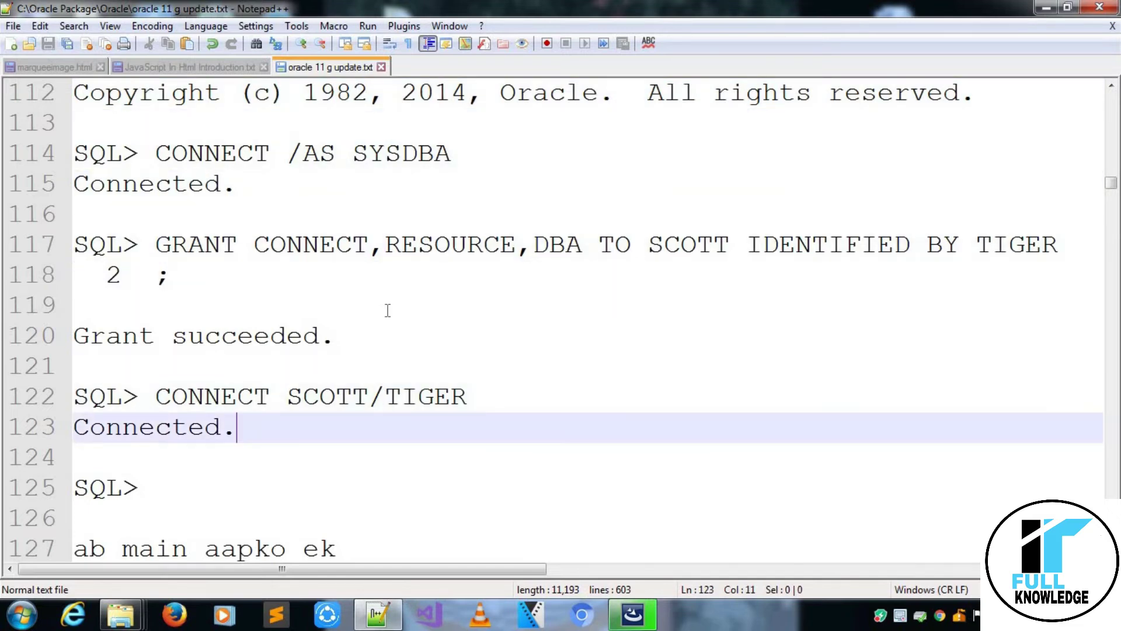
{"action": "left_click", "coordinate": [388, 396]}
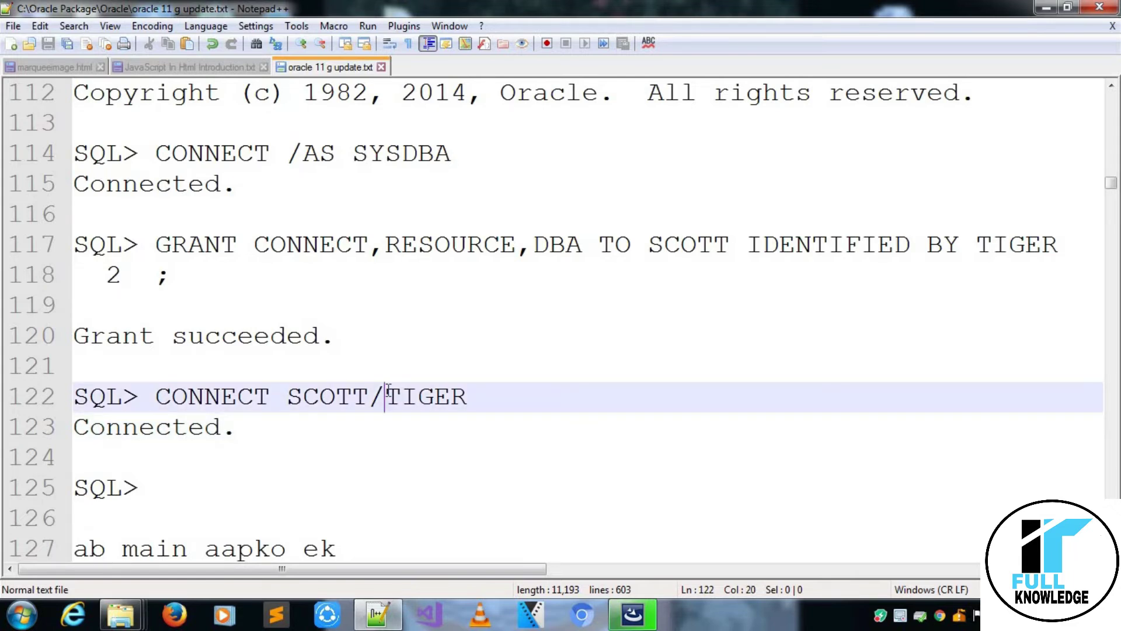
{"action": "key", "text": "Down"}
{"action": "key", "text": "Down"}
{"action": "key", "text": "Down"}
{"action": "key", "text": "Down"}
{"action": "key", "text": "Down"}
{"action": "key", "text": "Down"}
{"action": "key", "text": "Down"}
{"action": "key", "text": "Down"}
{"action": "key", "text": "Down"}
{"action": "key", "text": "Down"}
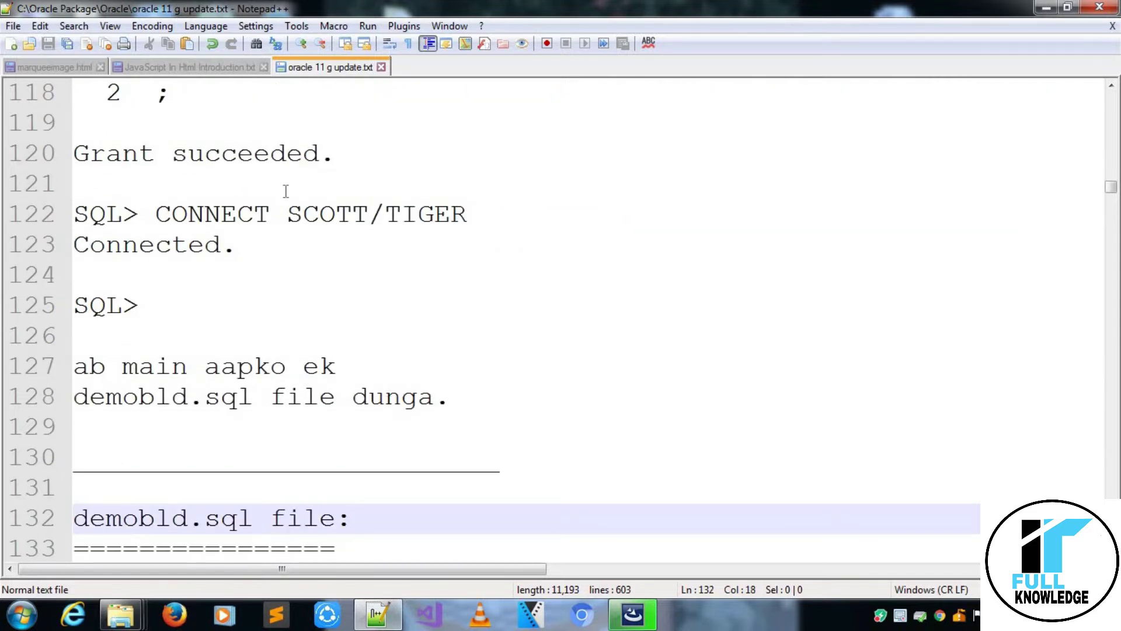
Finish the completed Oracle XE installation and close the InstallShield wizard.
{"action": "left_click", "coordinate": [255, 213]}
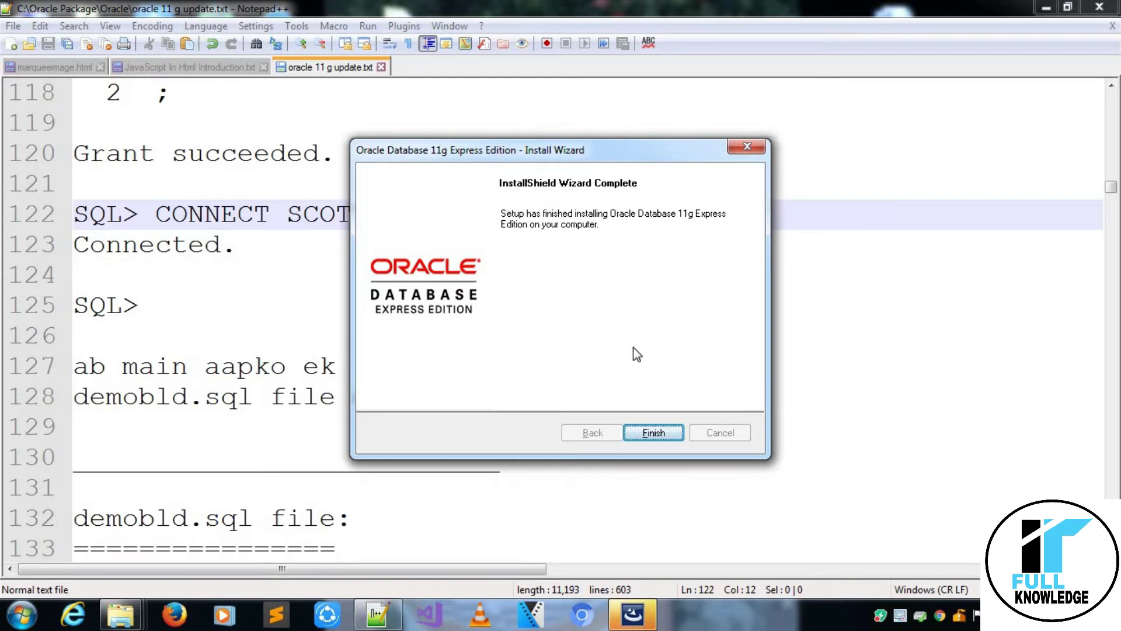
{"action": "left_click", "coordinate": [652, 434]}
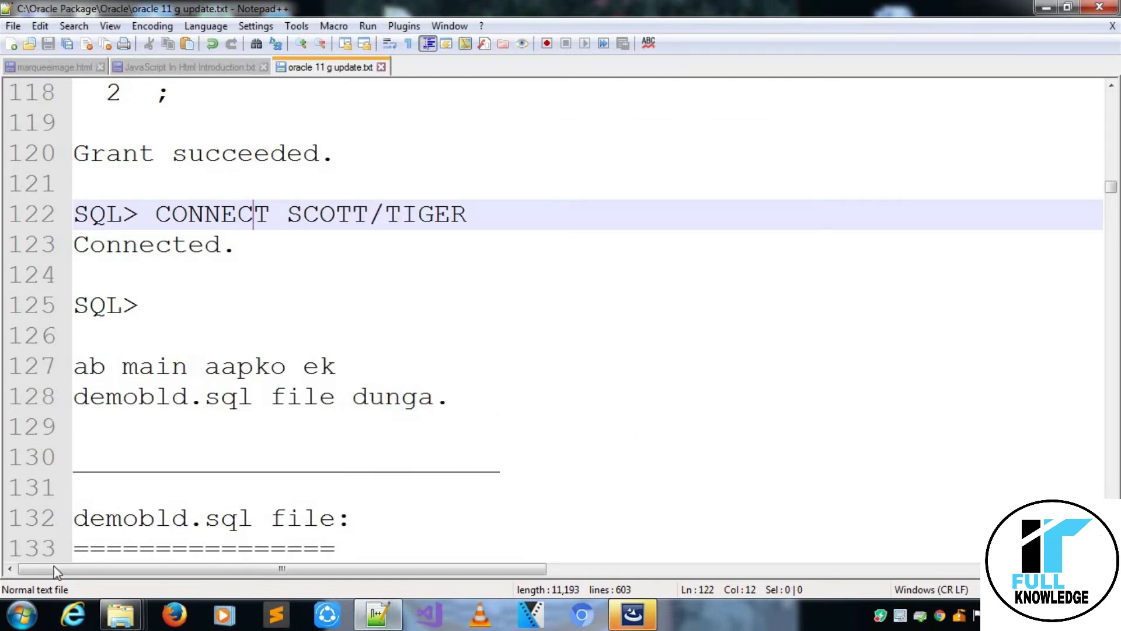
{"action": "left_click", "coordinate": [20, 618]}
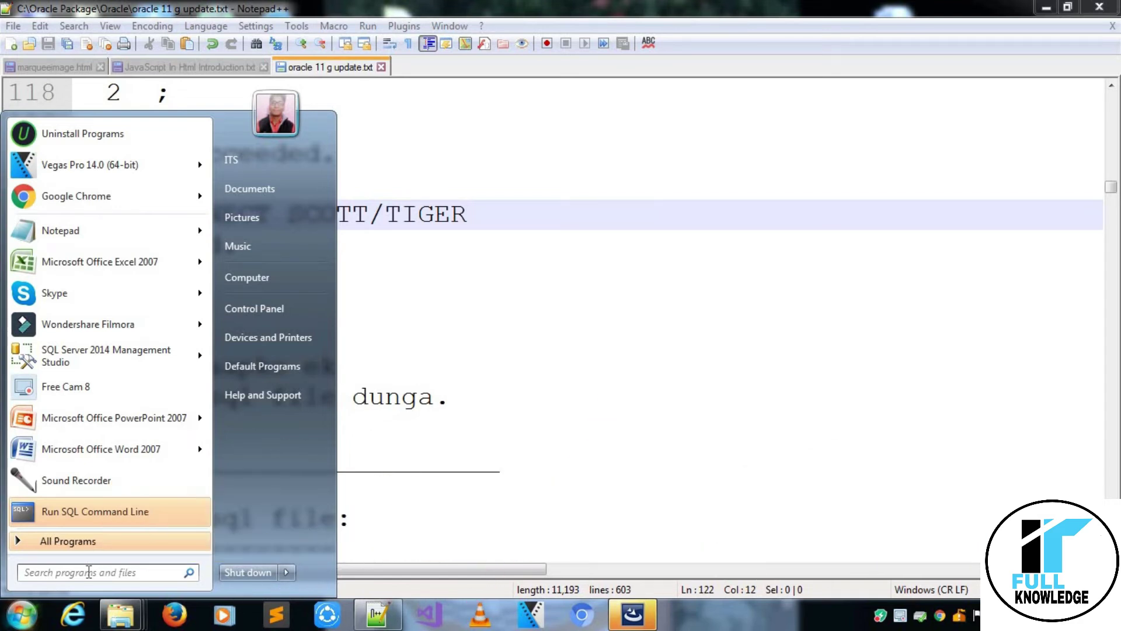
Run SQL Command Line as administrator and resize its console into a taller window beside the notes.
{"action": "right_click", "coordinate": [78, 522]}
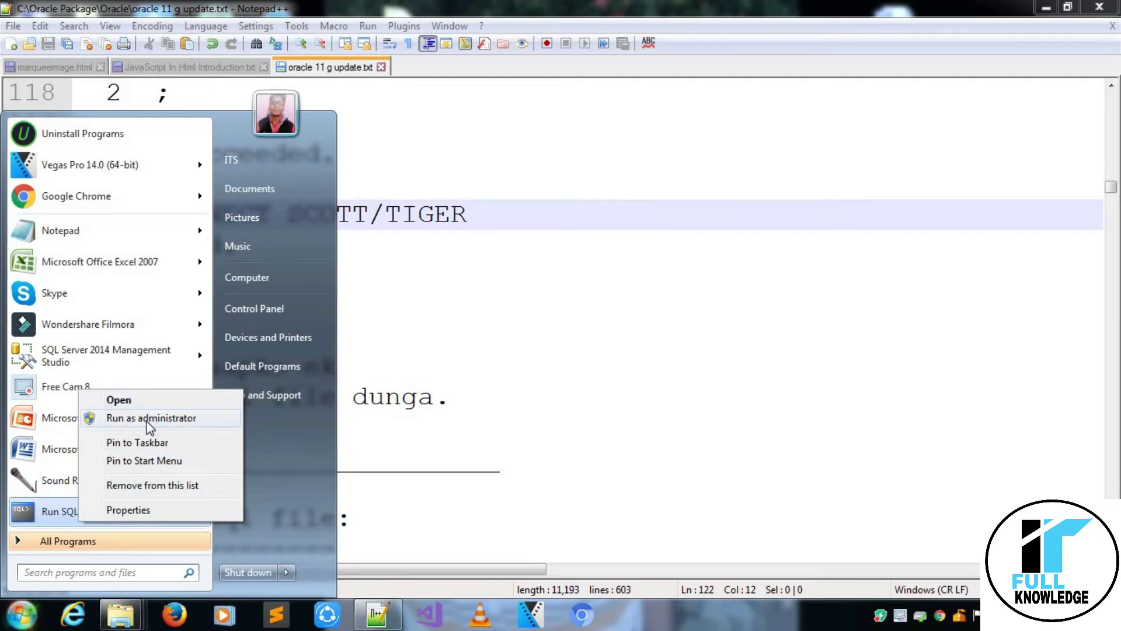
{"action": "key", "text": "Escape"}
{"action": "mouse_move", "coordinate": [147, 425]}
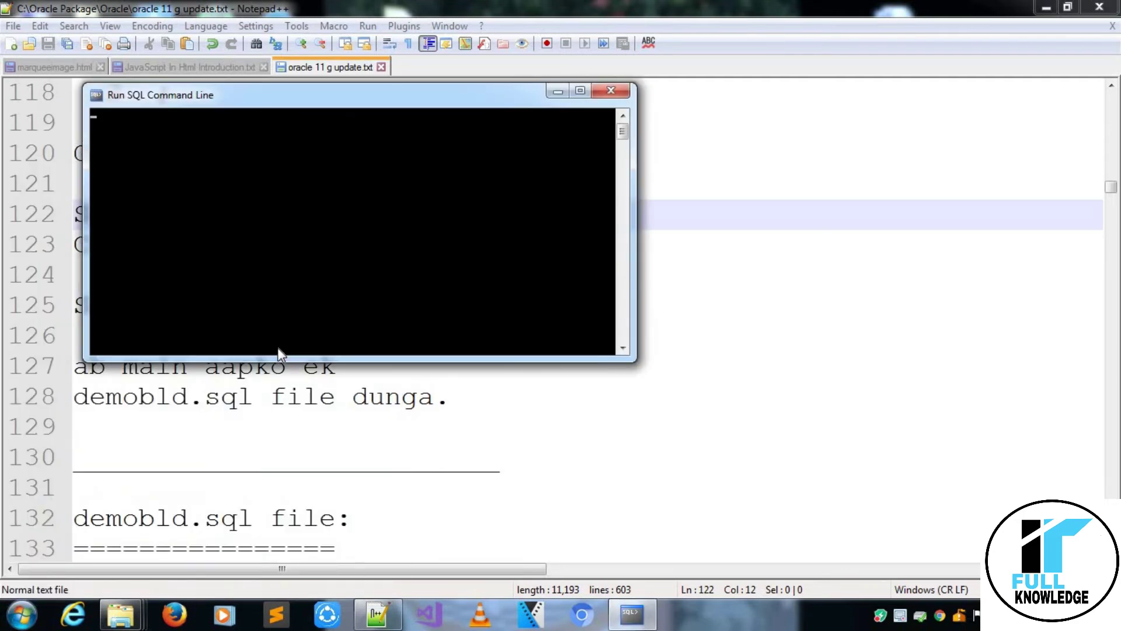
{"action": "left_click", "coordinate": [580, 92]}
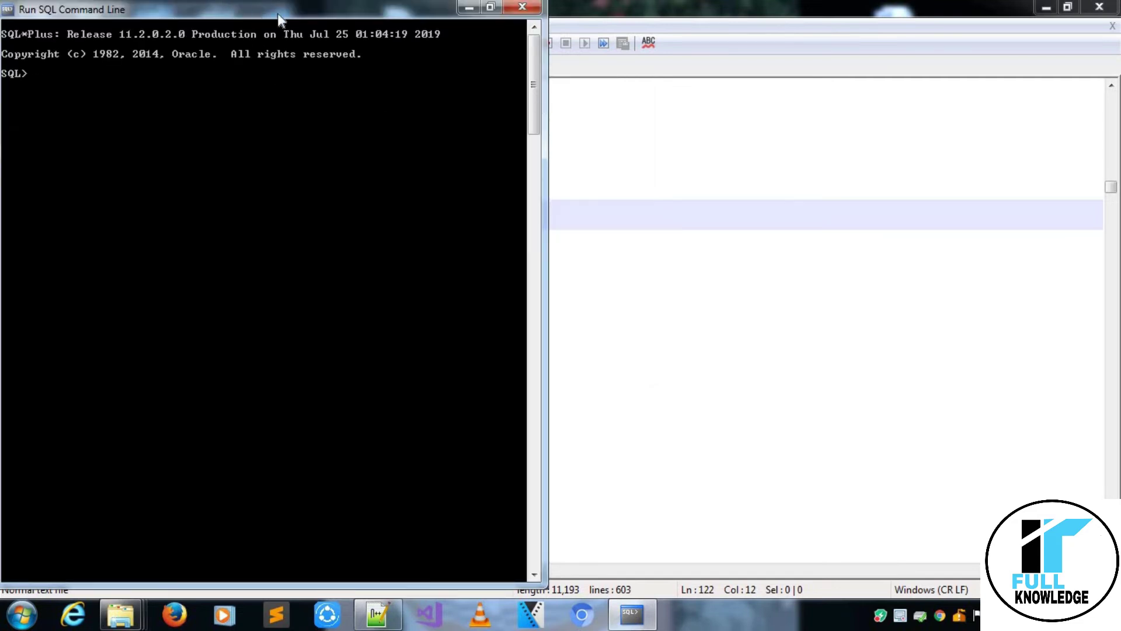
{"action": "left_click_drag", "start_coordinate": [278, 13], "coordinate": [321, 54]}
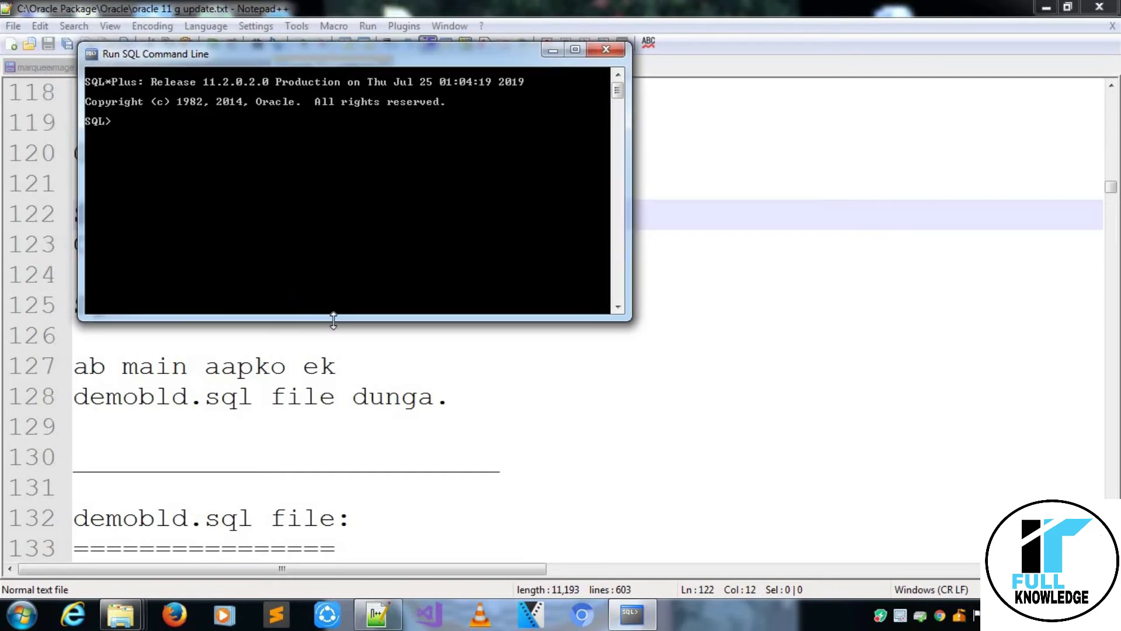
{"action": "left_click_drag", "start_coordinate": [332, 319], "coordinate": [363, 600]}
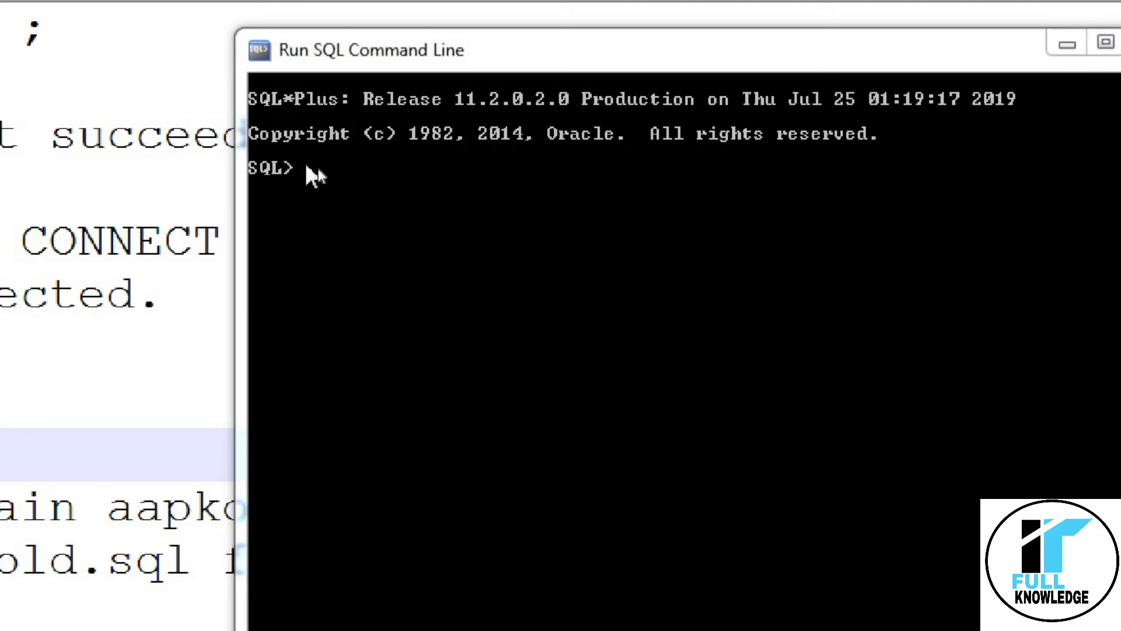
Connect to the database as SYSDBA with CONNECT /AS SYSDBA.
{"action": "left_click", "coordinate": [316, 174]}
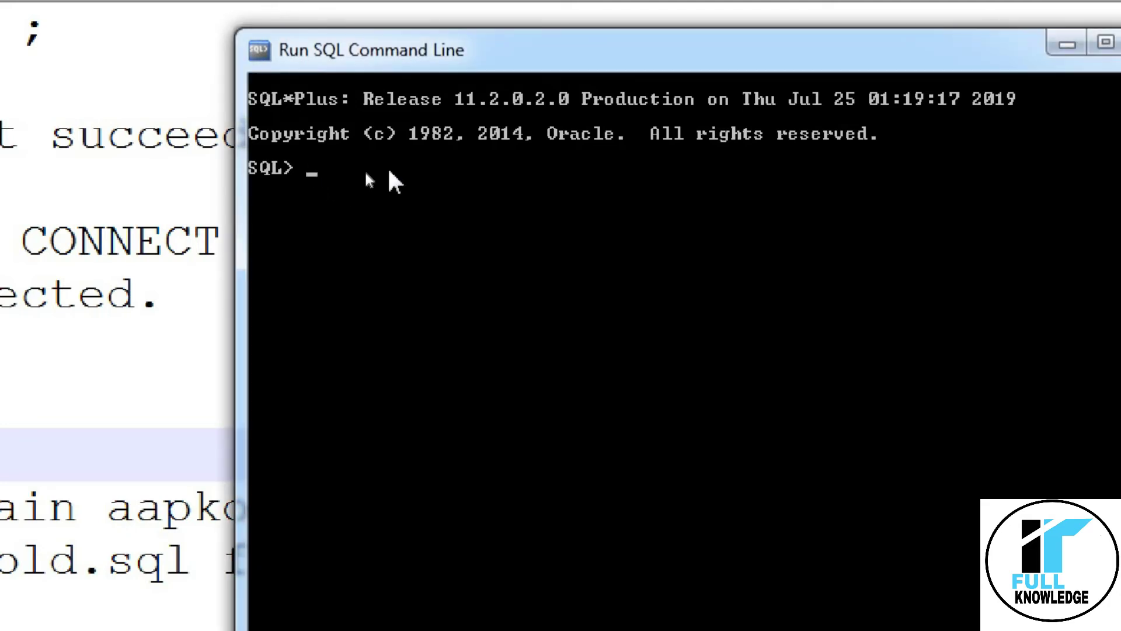
{"action": "type", "text": "CONNECT /A"}
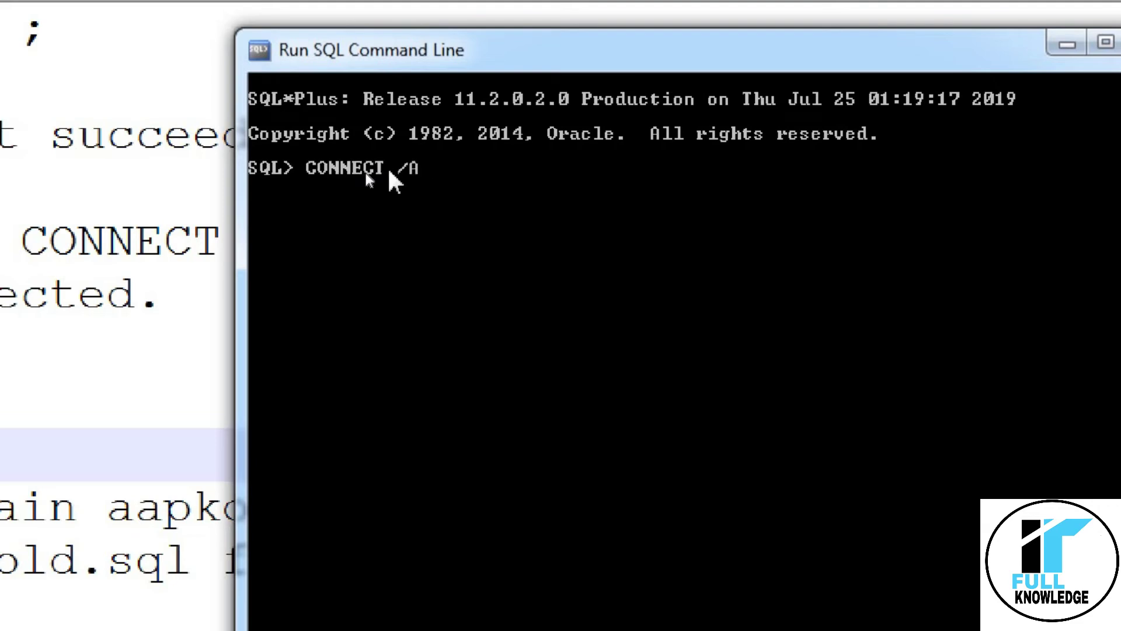
{"action": "type", "text": "S SYSDBA"}
{"action": "key", "text": "Return"}
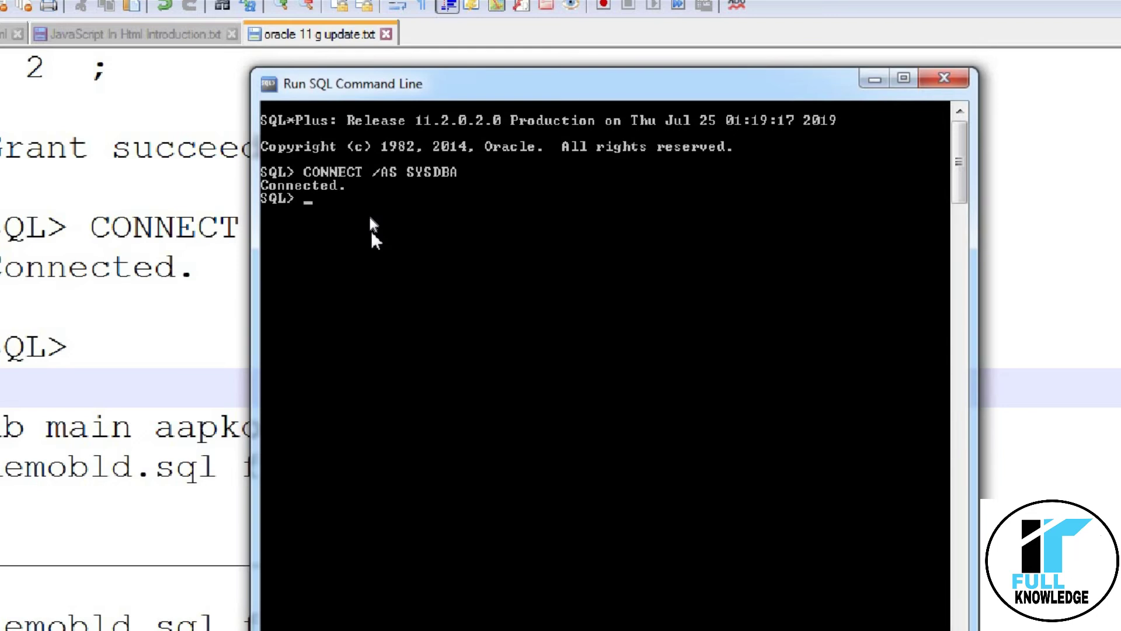
Grant SCOTT the CONNECT, RESOURCE and DBA roles, identified by the user's password.
{"action": "type", "text": "GRANT CONNE"}
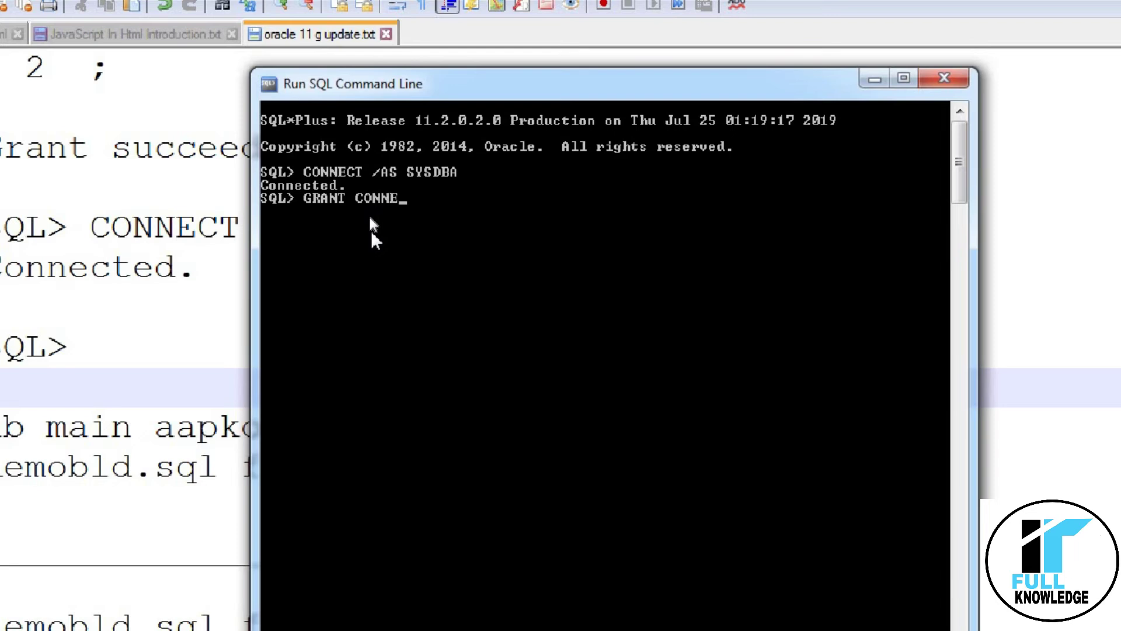
{"action": "type", "text": "CT,RESOURCE"}
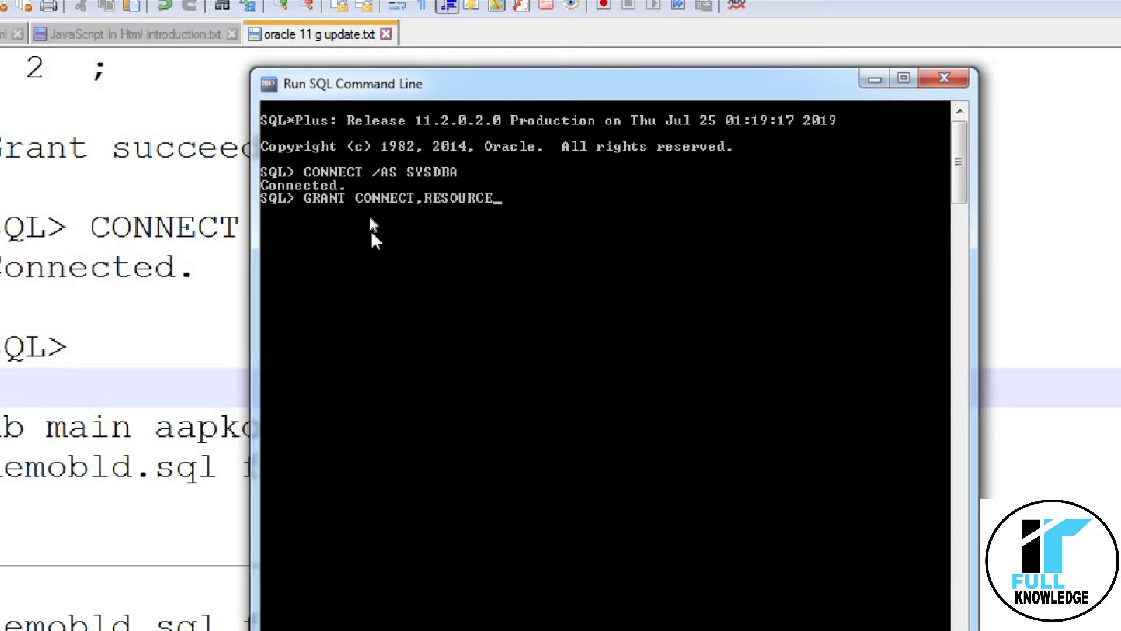
{"action": "type", "text": ",DBA TO SCOTT "}
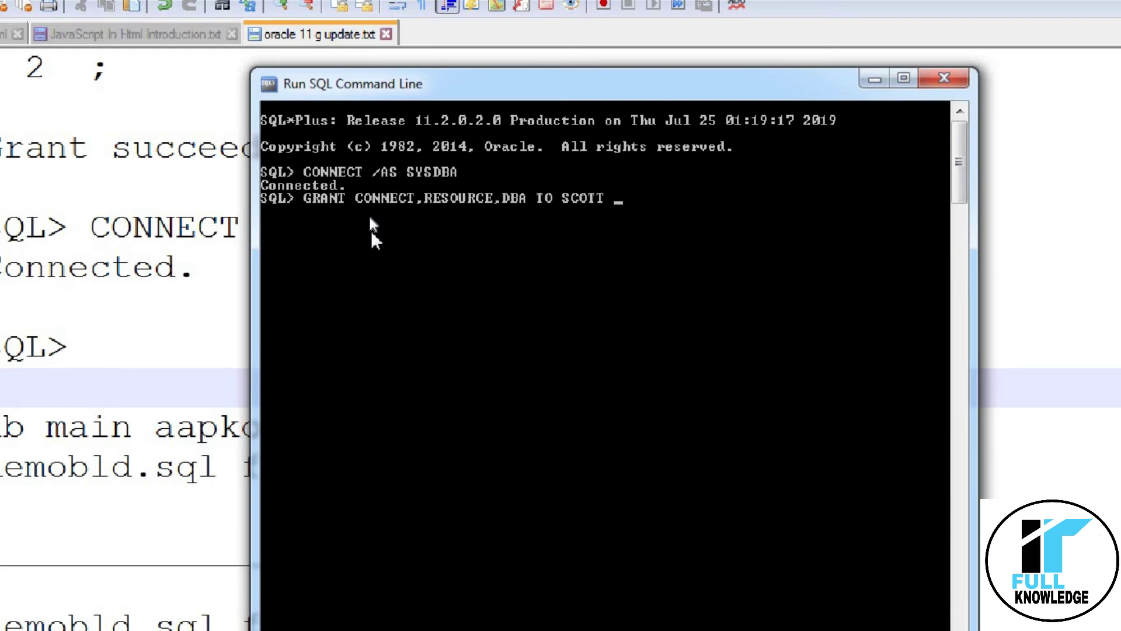
{"action": "type", "text": "IDENTIFIED BY "}
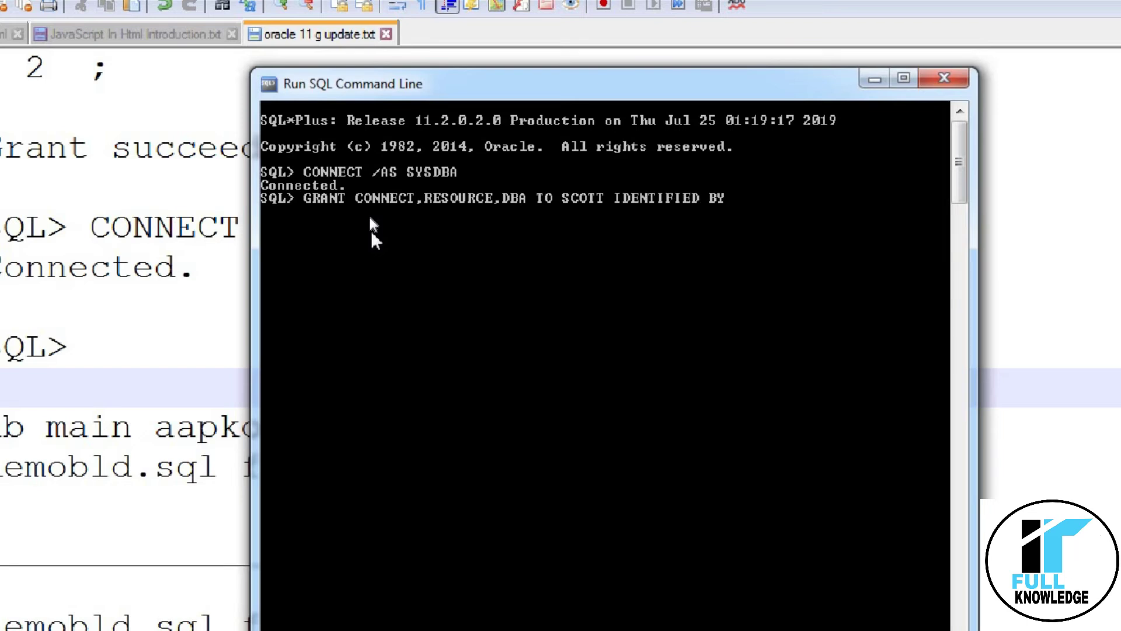
{"action": "type", "text": "TIGER"}
{"action": "key", "text": "Return"}
{"action": "type", "text": ";"}
{"action": "key", "text": "Return"}
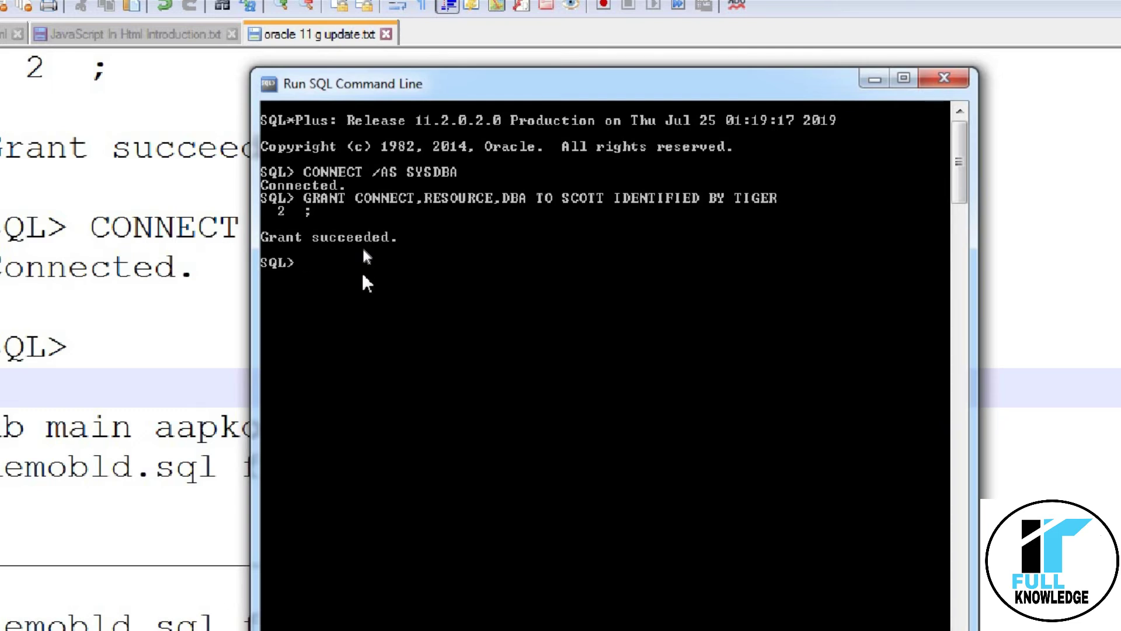
Connect to the database as SCOTT with the user's password.
{"action": "type", "text": "CONNECT SCO"}
{"action": "type", "text": "TT/"}
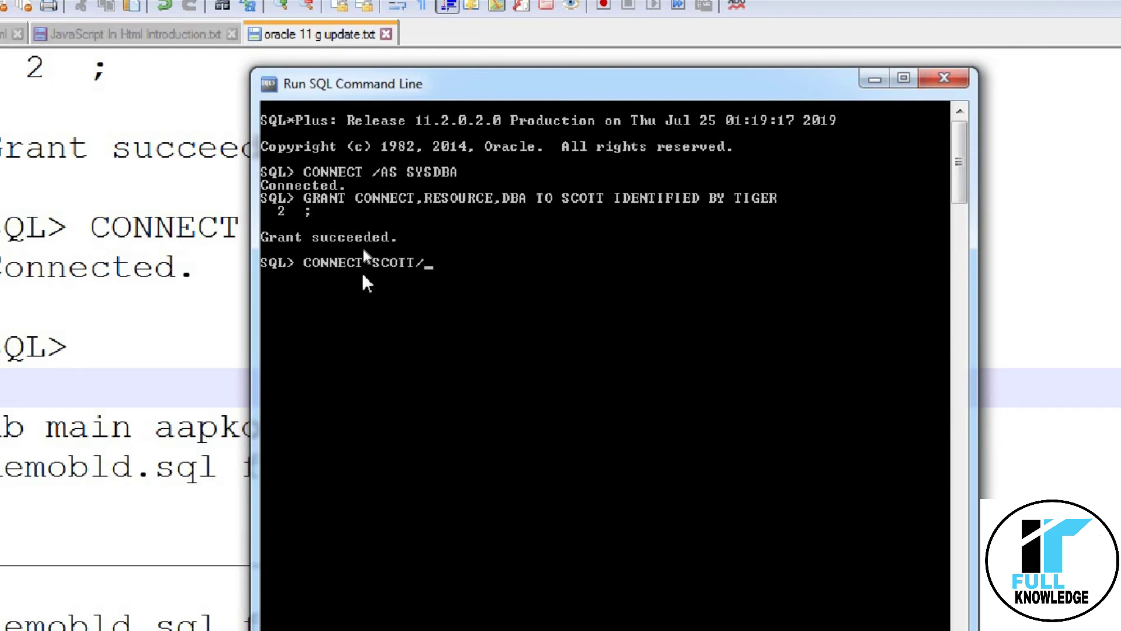
{"action": "type", "text": "TIGER"}
{"action": "key", "text": "Return"}
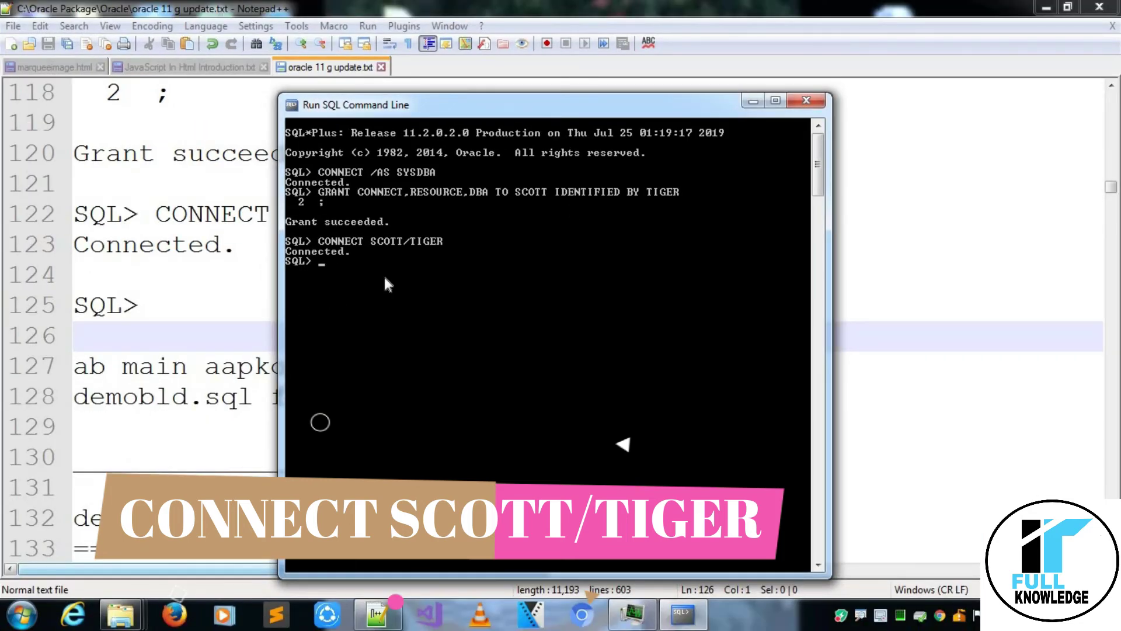
Minimize the SQL console and move through the notes to the demobld.sql script's description.
{"action": "left_click", "coordinate": [753, 102]}
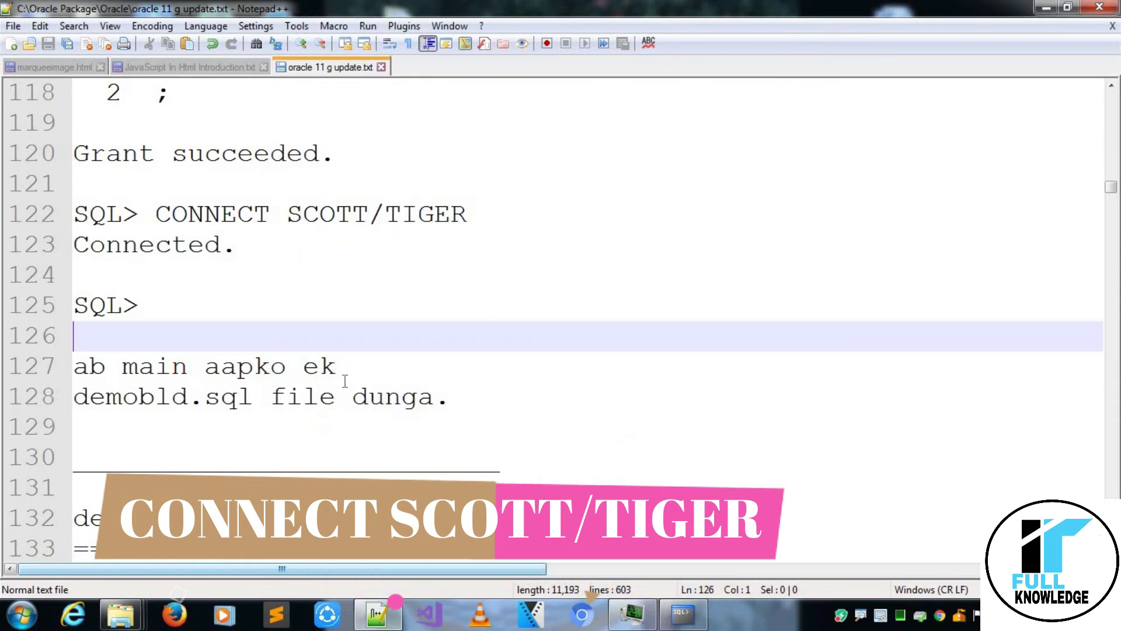
{"action": "left_click", "coordinate": [353, 369]}
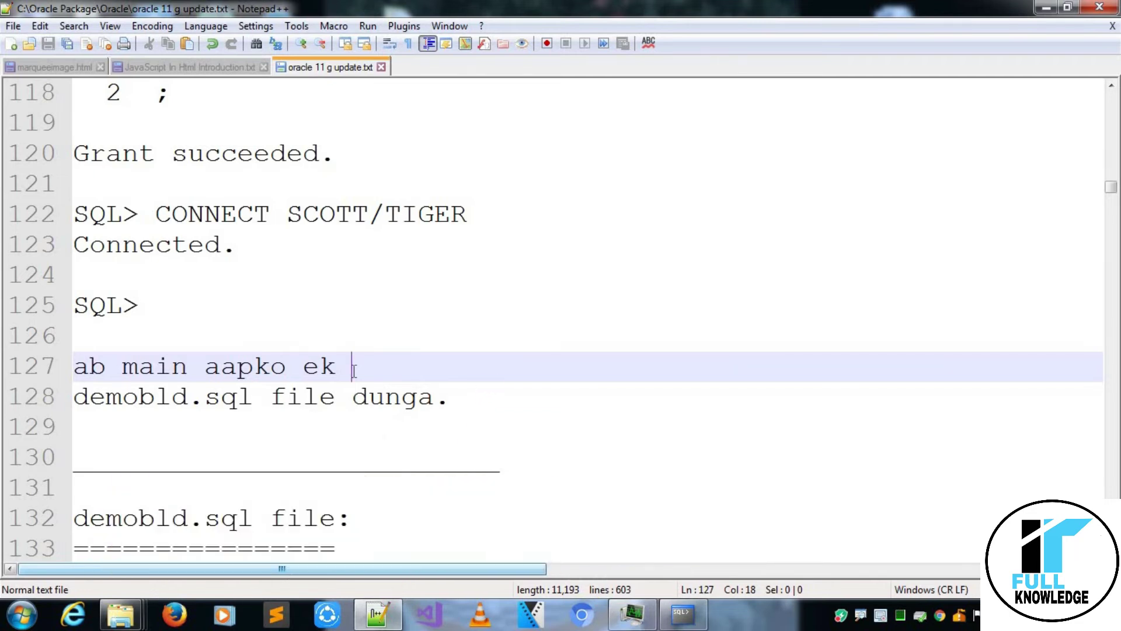
{"action": "key", "text": "Down"}
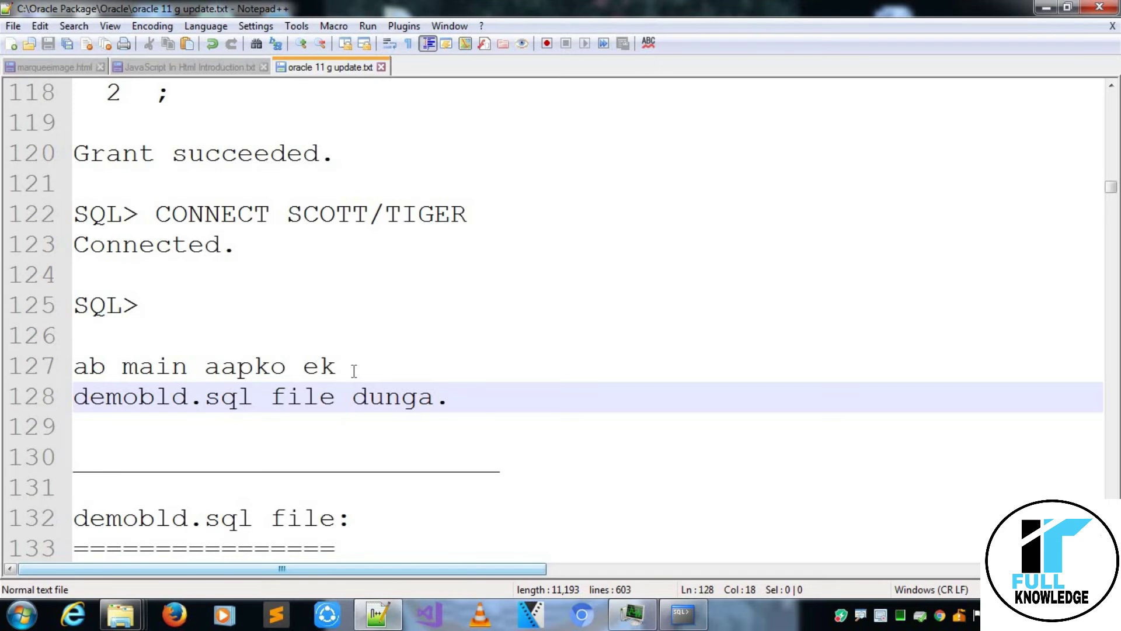
{"action": "key", "text": "Down"}
{"action": "key", "text": "Down"}
{"action": "key", "text": "Down"}
{"action": "key", "text": "Down"}
{"action": "key", "text": "Down"}
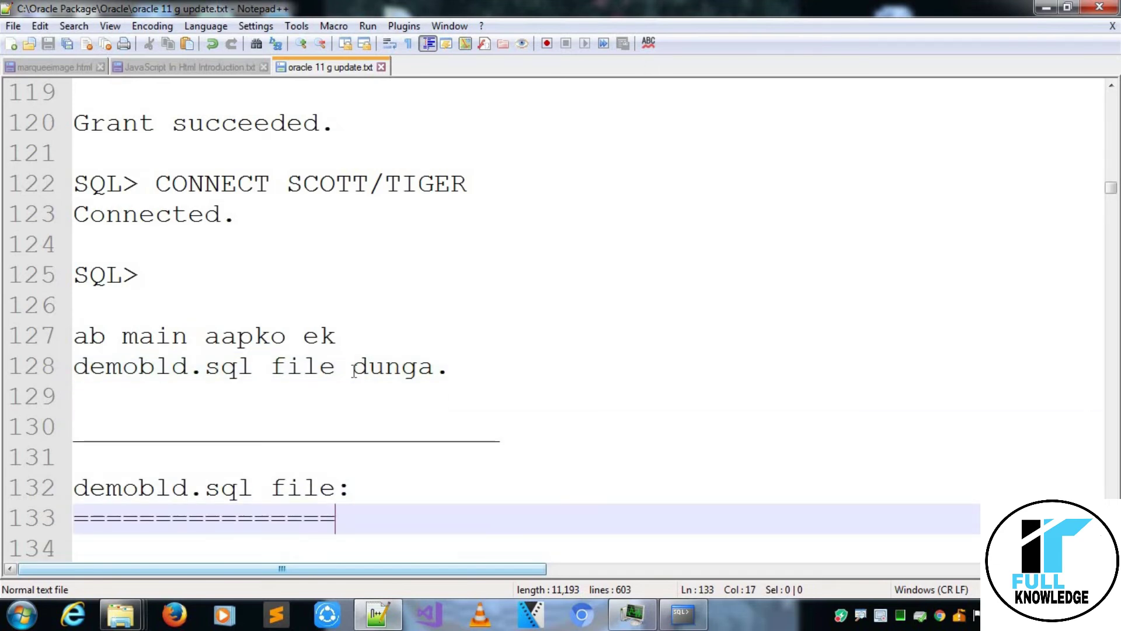
{"action": "key", "text": "Down"}
{"action": "key", "text": "Down"}
{"action": "key", "text": "Down"}
{"action": "key", "text": "Down"}
{"action": "key", "text": "Down"}
{"action": "key", "text": "Down"}
{"action": "key", "text": "Down"}
{"action": "key", "text": "Down"}
{"action": "key", "text": "Up"}
{"action": "key", "text": "Up"}
{"action": "key", "text": "Up"}
{"action": "key", "text": "Up"}
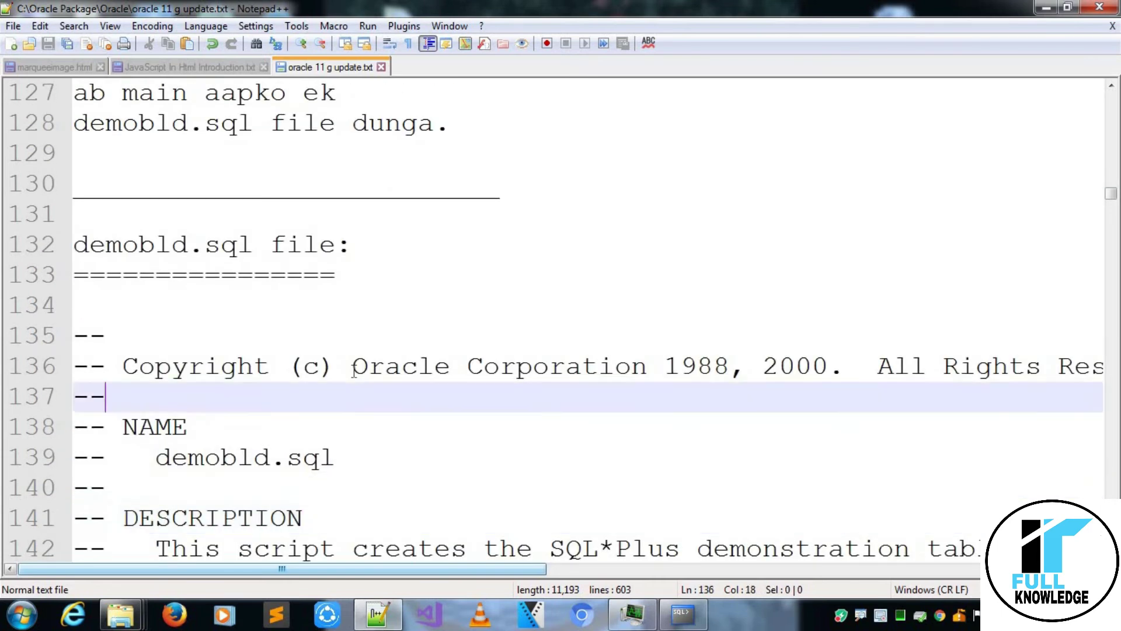
{"action": "key", "text": "Up"}
{"action": "key", "text": "Up"}
{"action": "key", "text": "Up"}
{"action": "key", "text": "Up"}
{"action": "key", "text": "Up"}
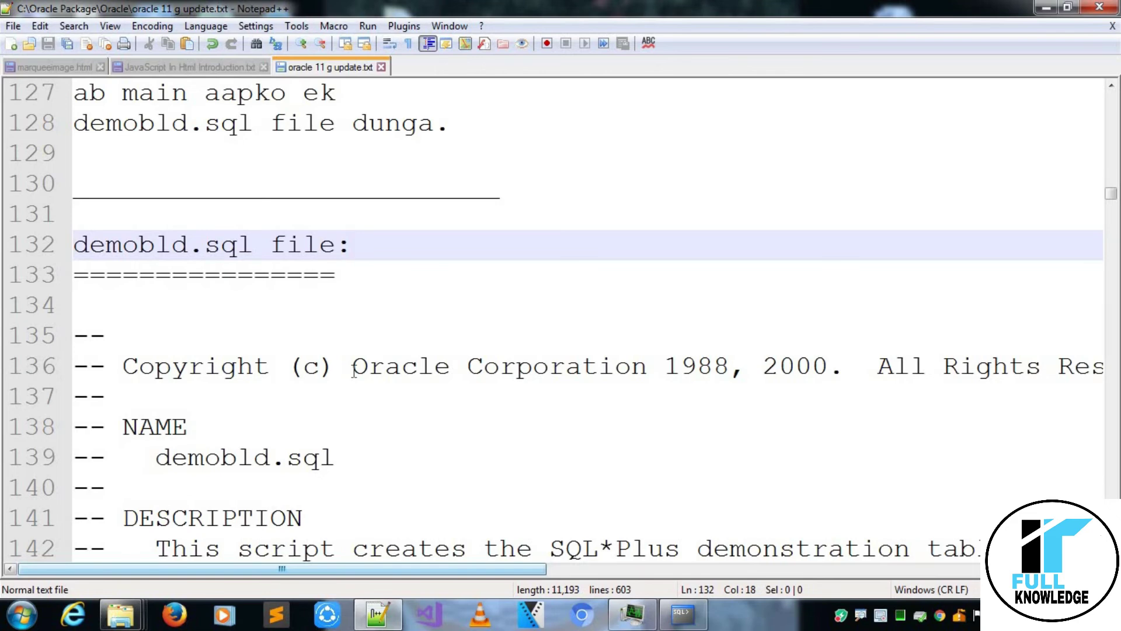
{"action": "key", "text": "Down"}
{"action": "key", "text": "Down"}
{"action": "key", "text": "Down"}
{"action": "key", "text": "Down"}
{"action": "key", "text": "Down"}
{"action": "key", "text": "Down"}
{"action": "key", "text": "Down"}
{"action": "key", "text": "Down"}
{"action": "key", "text": "Down"}
{"action": "key", "text": "Down"}
{"action": "key", "text": "Down"}
{"action": "key", "text": "Down"}
{"action": "key", "text": "Down"}
{"action": "key", "text": "Down"}
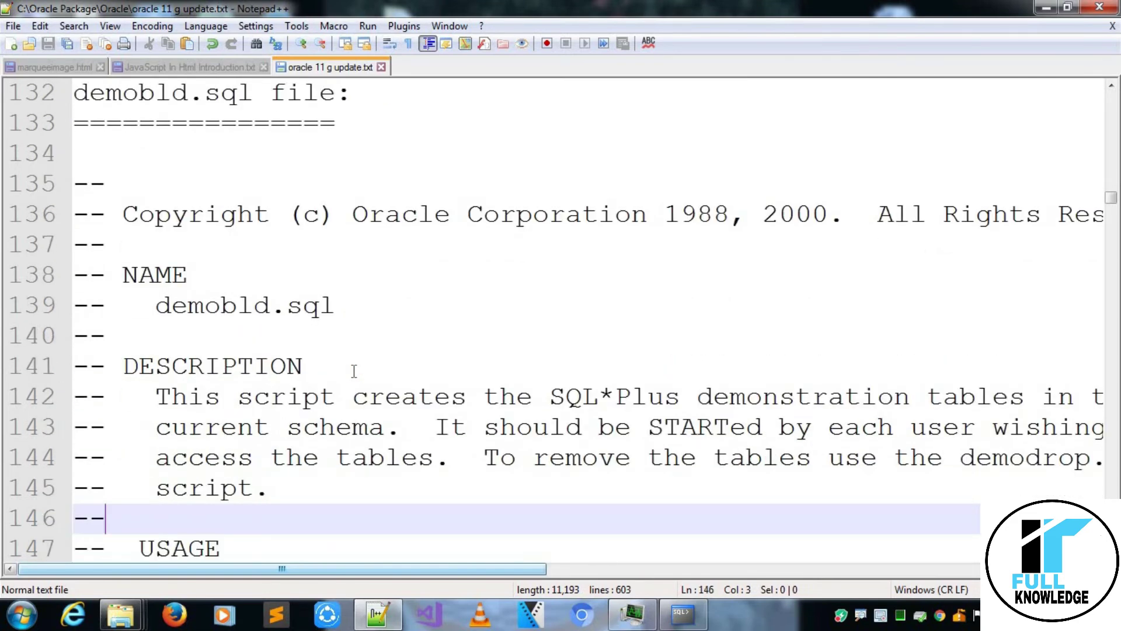
Read through the script header and the EMP insert statements, past the last employee.
{"action": "key", "text": "Down"}
{"action": "key", "text": "Down"}
{"action": "key", "text": "Down"}
{"action": "key", "text": "Down"}
{"action": "key", "text": "Down"}
{"action": "key", "text": "Down"}
{"action": "key", "text": "Down"}
{"action": "key", "text": "Down"}
{"action": "key", "text": "Down"}
{"action": "key", "text": "Down"}
{"action": "key", "text": "Down"}
{"action": "key", "text": "Down"}
{"action": "key", "text": "Down"}
{"action": "key", "text": "Down"}
{"action": "key", "text": "Down"}
{"action": "key", "text": "Down"}
{"action": "key", "text": "Down"}
{"action": "key", "text": "Down"}
{"action": "key", "text": "Down"}
{"action": "key", "text": "Down"}
{"action": "key", "text": "Down"}
{"action": "key", "text": "Down"}
{"action": "key", "text": "Down"}
{"action": "key", "text": "Down"}
{"action": "key", "text": "Down"}
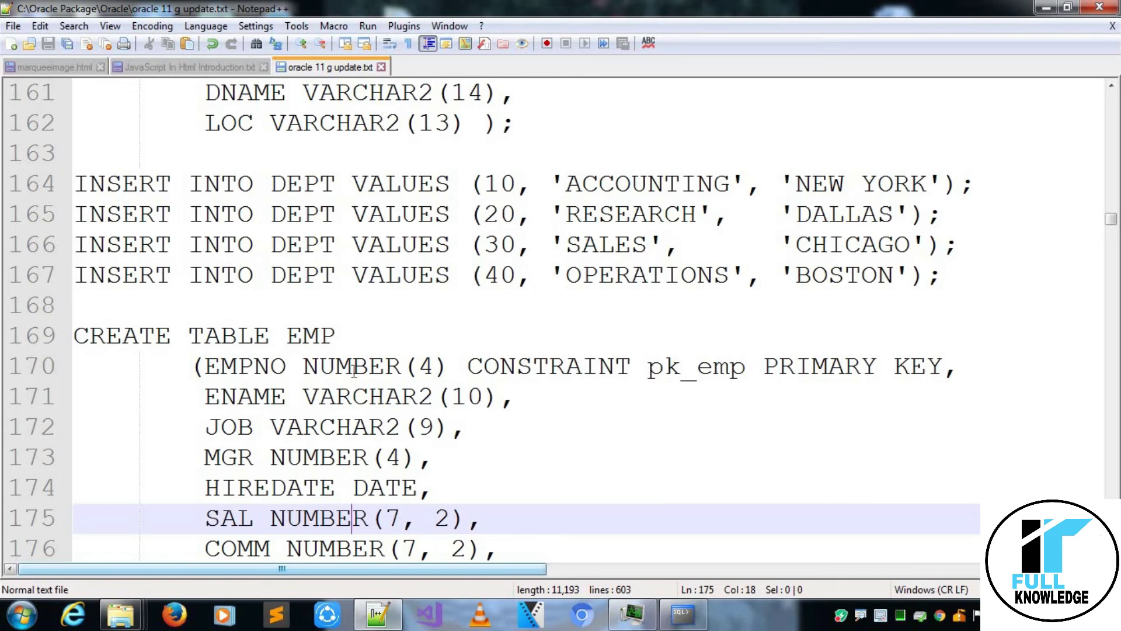
{"action": "key", "text": "Down"}
{"action": "key", "text": "Down"}
{"action": "key", "text": "Down"}
{"action": "key", "text": "Down"}
{"action": "key", "text": "Down"}
{"action": "key", "text": "Down"}
{"action": "key", "text": "Down"}
{"action": "key", "text": "Down"}
{"action": "key", "text": "Down"}
{"action": "key", "text": "Down"}
{"action": "key", "text": "Down"}
{"action": "key", "text": "Down"}
{"action": "key", "text": "Down"}
{"action": "key", "text": "Down"}
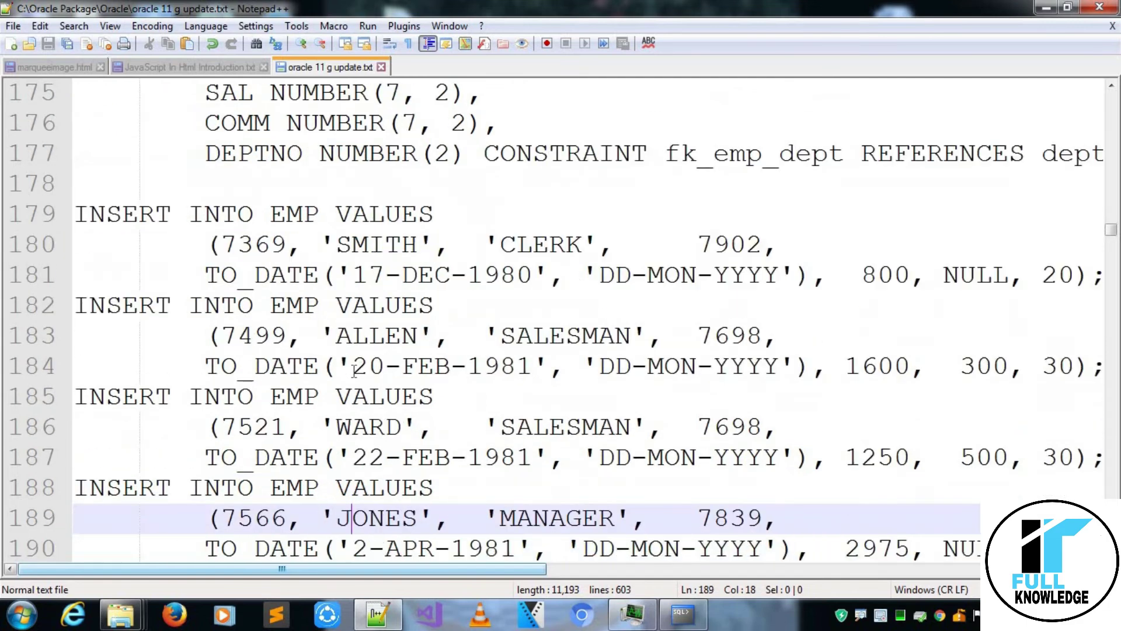
{"action": "key", "text": "Down"}
{"action": "key", "text": "Down"}
{"action": "key", "text": "Down"}
{"action": "key", "text": "Down"}
{"action": "key", "text": "Down"}
{"action": "key", "text": "Down"}
{"action": "key", "text": "Down"}
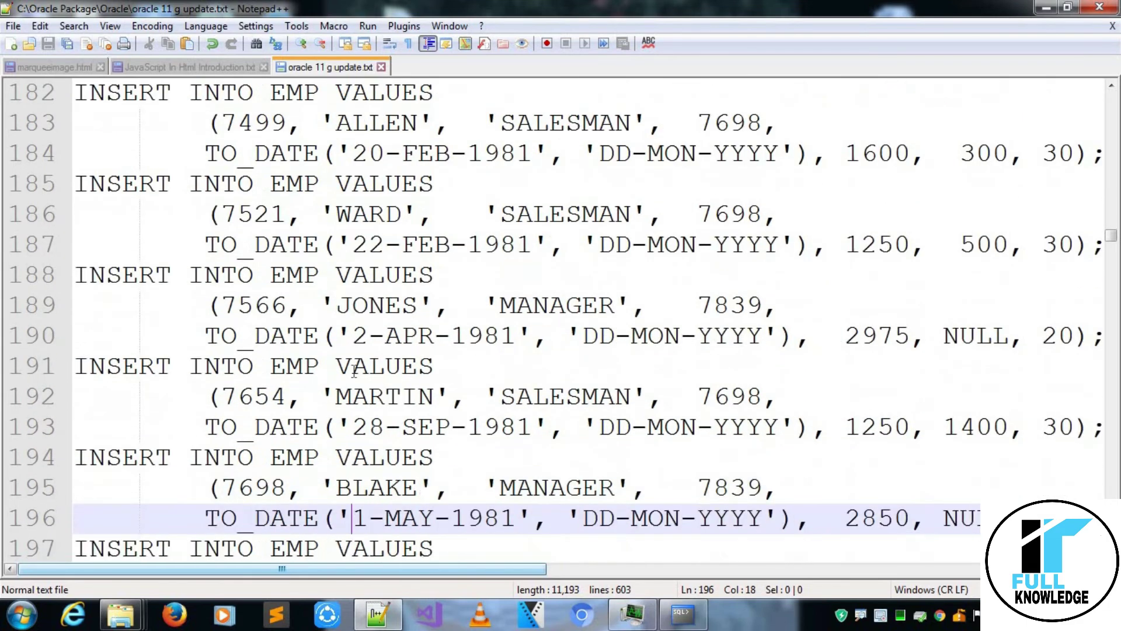
{"action": "key", "text": "Up"}
{"action": "key", "text": "Up"}
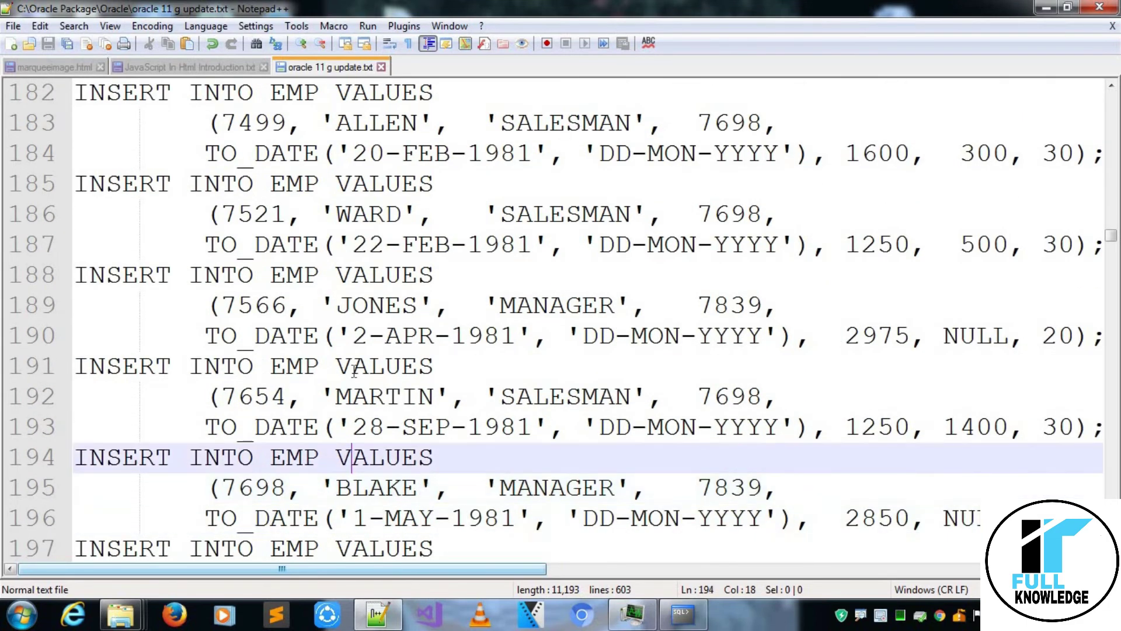
{"action": "key", "text": "Down"}
{"action": "key", "text": "Down"}
{"action": "key", "text": "Down"}
{"action": "key", "text": "Down"}
{"action": "key", "text": "Down"}
{"action": "key", "text": "Down"}
{"action": "key", "text": "Down"}
{"action": "key", "text": "Down"}
{"action": "key", "text": "Down"}
{"action": "key", "text": "Down"}
{"action": "key", "text": "Down"}
{"action": "key", "text": "Down"}
{"action": "key", "text": "Down"}
{"action": "key", "text": "Down"}
{"action": "key", "text": "Down"}
{"action": "key", "text": "Down"}
{"action": "key", "text": "Down"}
{"action": "key", "text": "Down"}
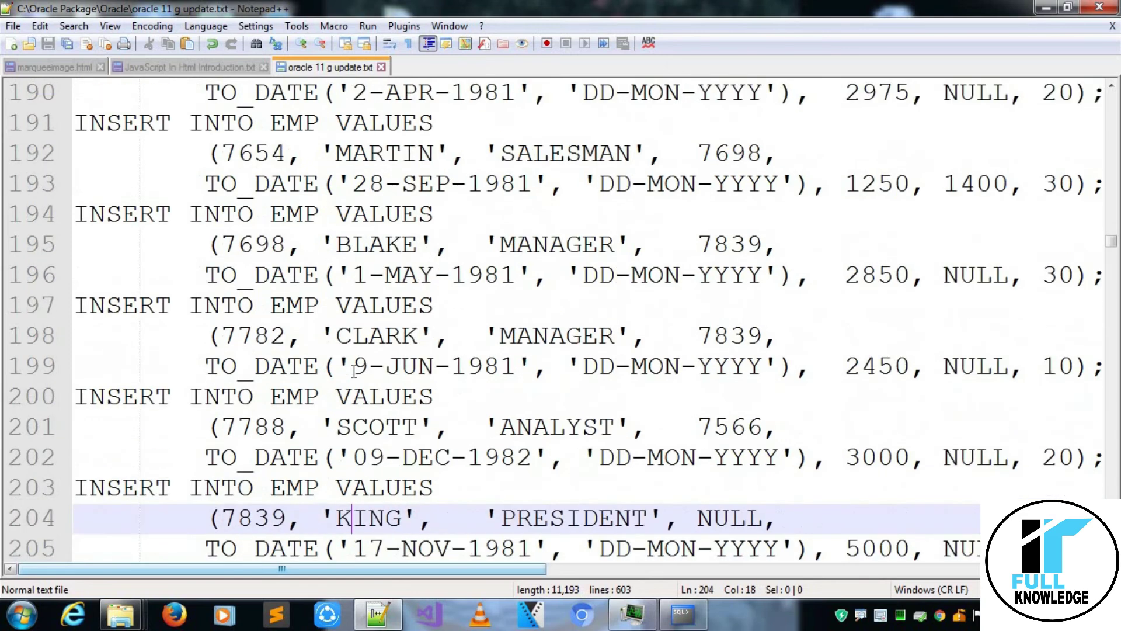
{"action": "key", "text": "Down"}
{"action": "key", "text": "Down"}
{"action": "key", "text": "Down"}
{"action": "key", "text": "Down"}
{"action": "key", "text": "Down"}
{"action": "key", "text": "Down"}
{"action": "key", "text": "Down"}
{"action": "key", "text": "Down"}
{"action": "key", "text": "Down"}
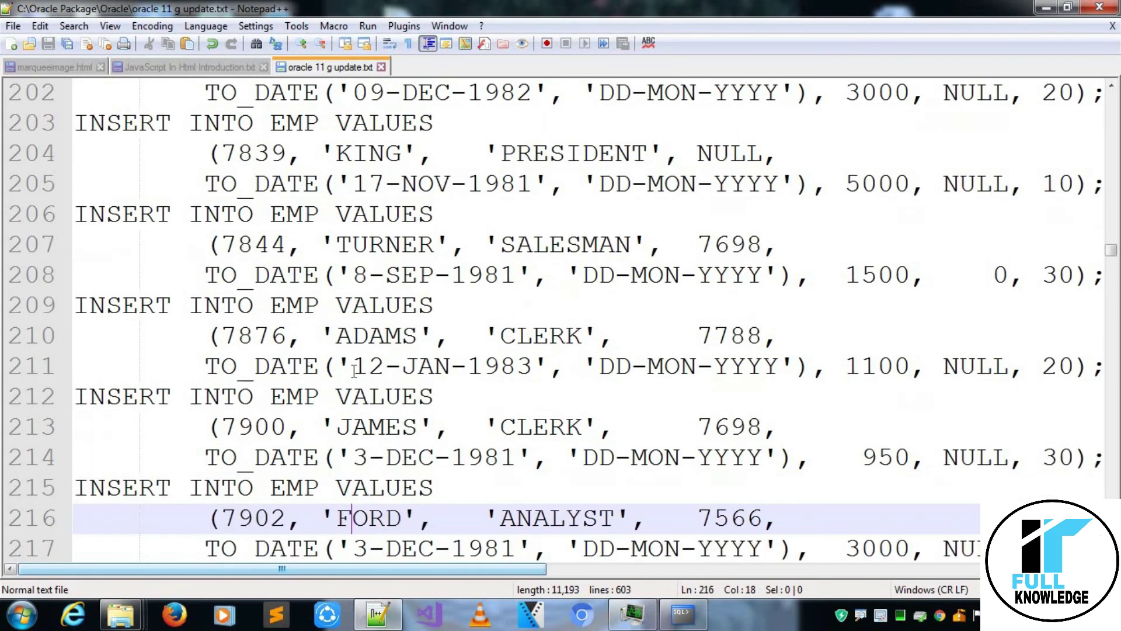
{"action": "key", "text": "Down"}
{"action": "key", "text": "Down"}
{"action": "key", "text": "Down"}
{"action": "key", "text": "Down"}
{"action": "key", "text": "Down"}
{"action": "key", "text": "Down"}
{"action": "key", "text": "Down"}
{"action": "key", "text": "Down"}
{"action": "key", "text": "Down"}
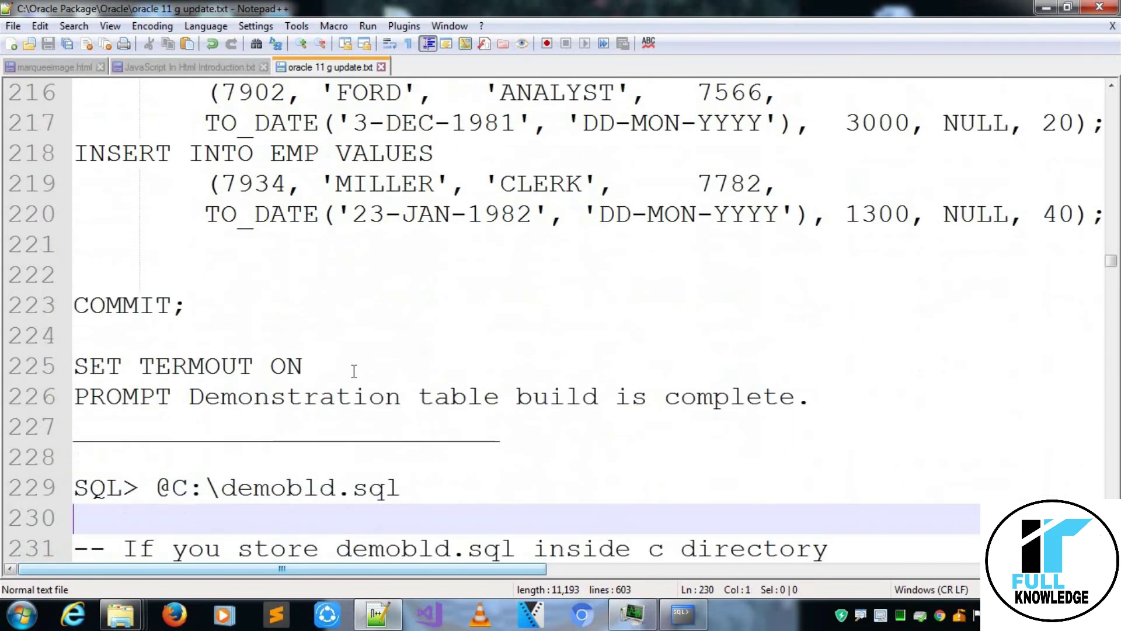
Continue past COMMIT to the @C:\demobld.sql command, emp/dept queries and ORACLE USER BASED notes.
{"action": "key", "text": "Up"}
{"action": "key", "text": "Up"}
{"action": "key", "text": "Up"}
{"action": "key", "text": "Up"}
{"action": "key", "text": "Up"}
{"action": "key", "text": "Up"}
{"action": "key", "text": "Up"}
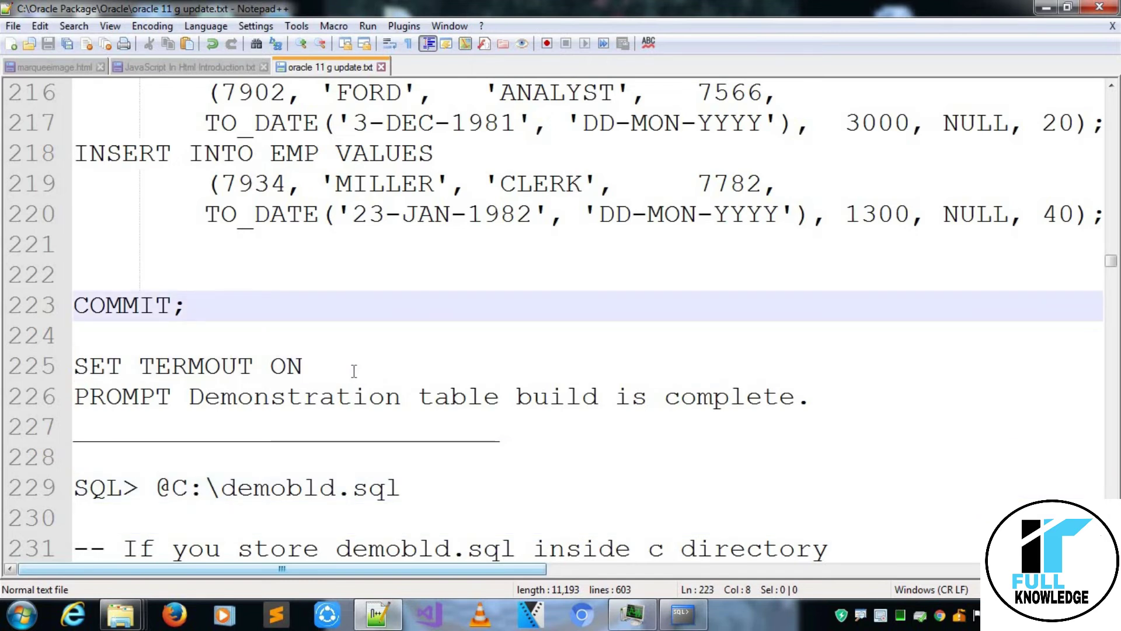
{"action": "key", "text": "Down"}
{"action": "key", "text": "Down"}
{"action": "key", "text": "Down"}
{"action": "key", "text": "Down"}
{"action": "key", "text": "Down"}
{"action": "key", "text": "Down"}
{"action": "key", "text": "Down"}
{"action": "key", "text": "Up"}
{"action": "key", "text": "Up"}
{"action": "key", "text": "Up"}
{"action": "key", "text": "Up"}
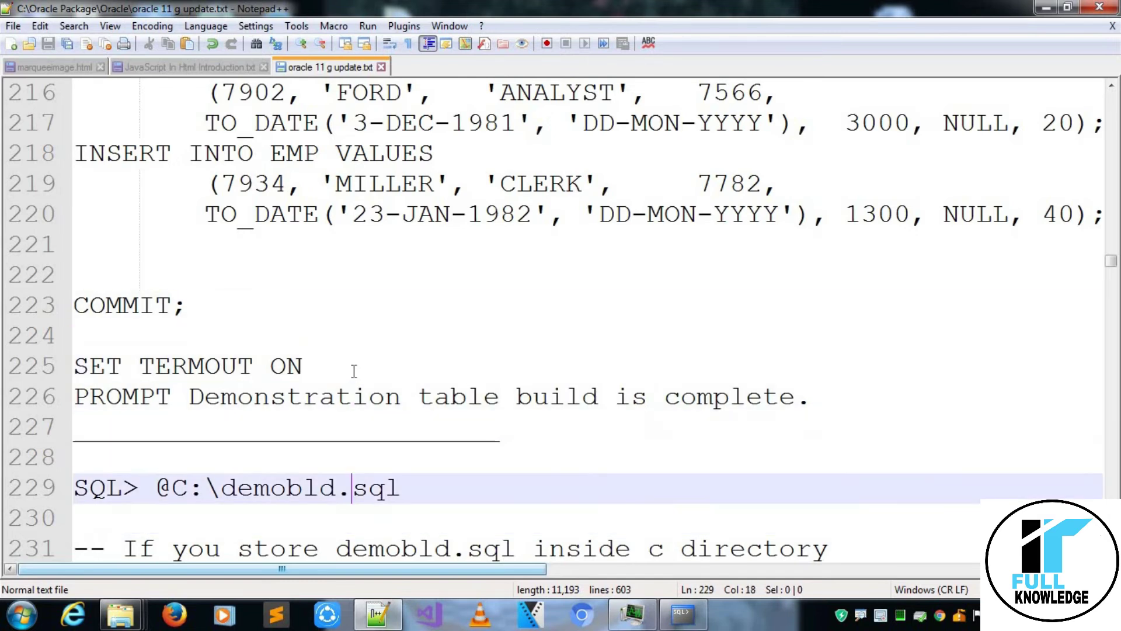
{"action": "key", "text": "Right"}
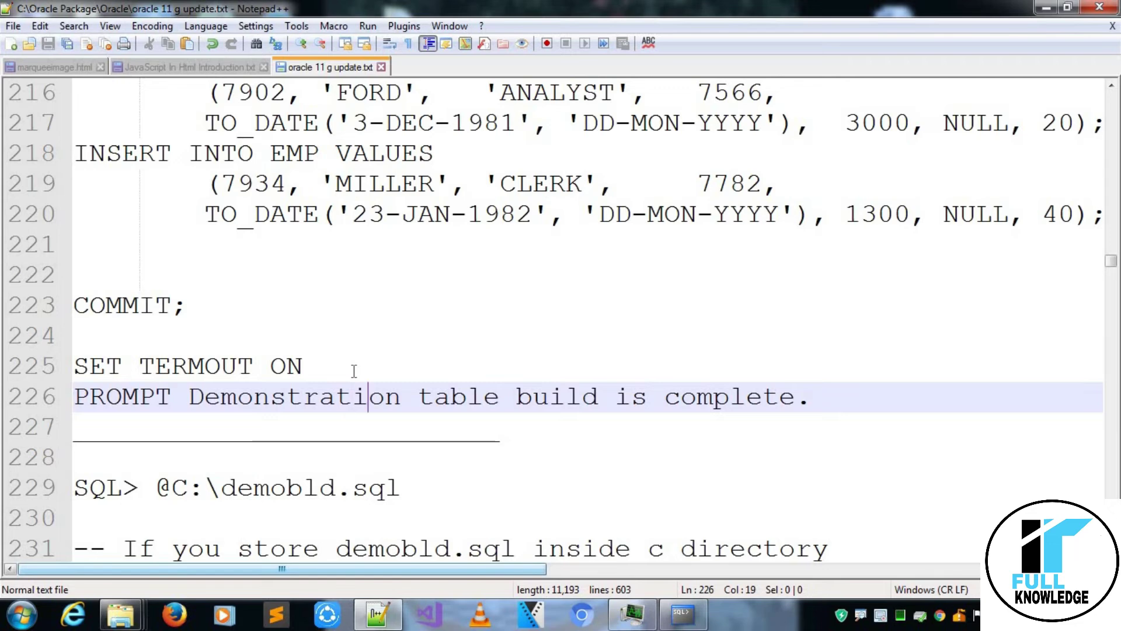
{"action": "key", "text": "Down"}
{"action": "key", "text": "Down"}
{"action": "key", "text": "Down"}
{"action": "key", "text": "Down"}
{"action": "key", "text": "Down"}
{"action": "key", "text": "Down"}
{"action": "key", "text": "Down"}
{"action": "key", "text": "Down"}
{"action": "key", "text": "Down"}
{"action": "key", "text": "Down"}
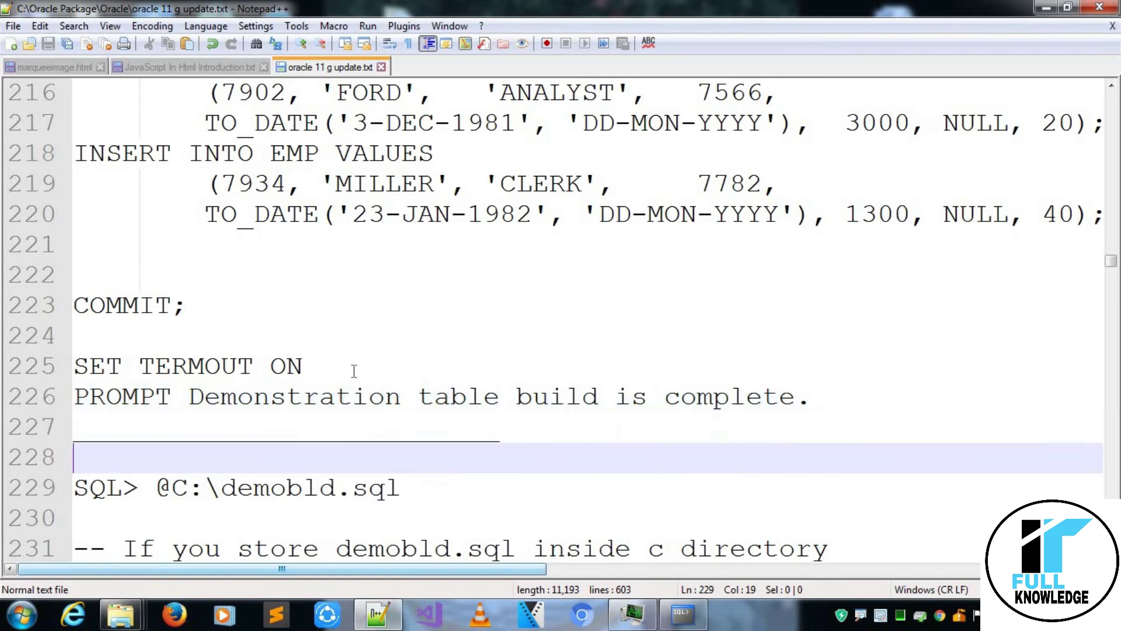
{"action": "key", "text": "Down"}
{"action": "key", "text": "Down"}
{"action": "key", "text": "Down"}
{"action": "key", "text": "Down"}
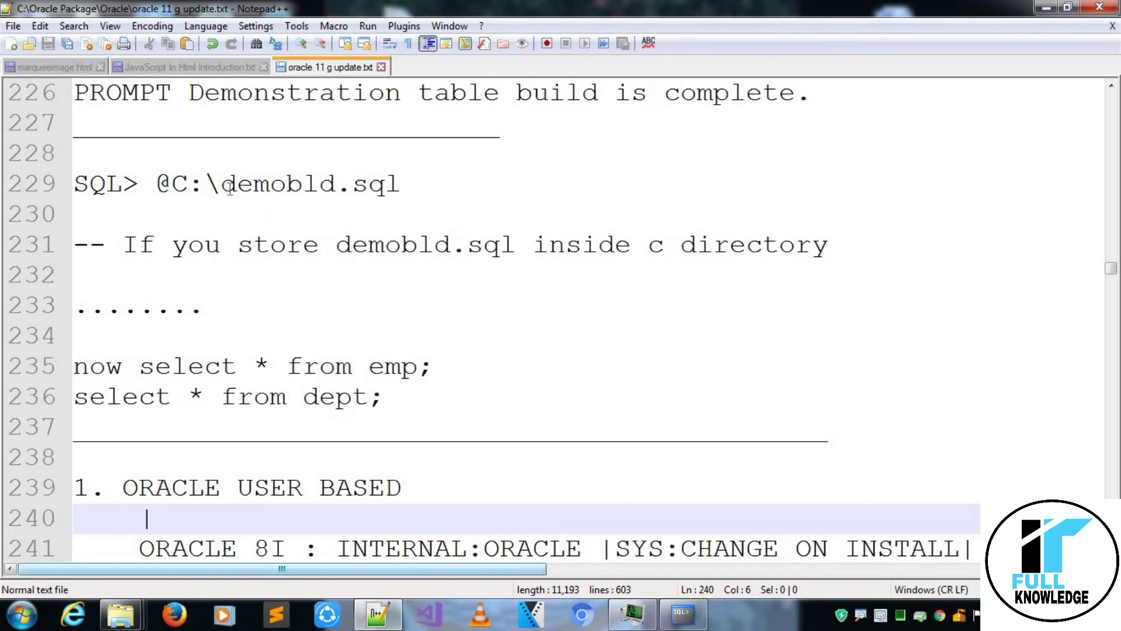
Review the @C:\demobld.sql run command in the notes, then open Windows Explorer at Computer.
{"action": "left_click", "coordinate": [230, 187]}
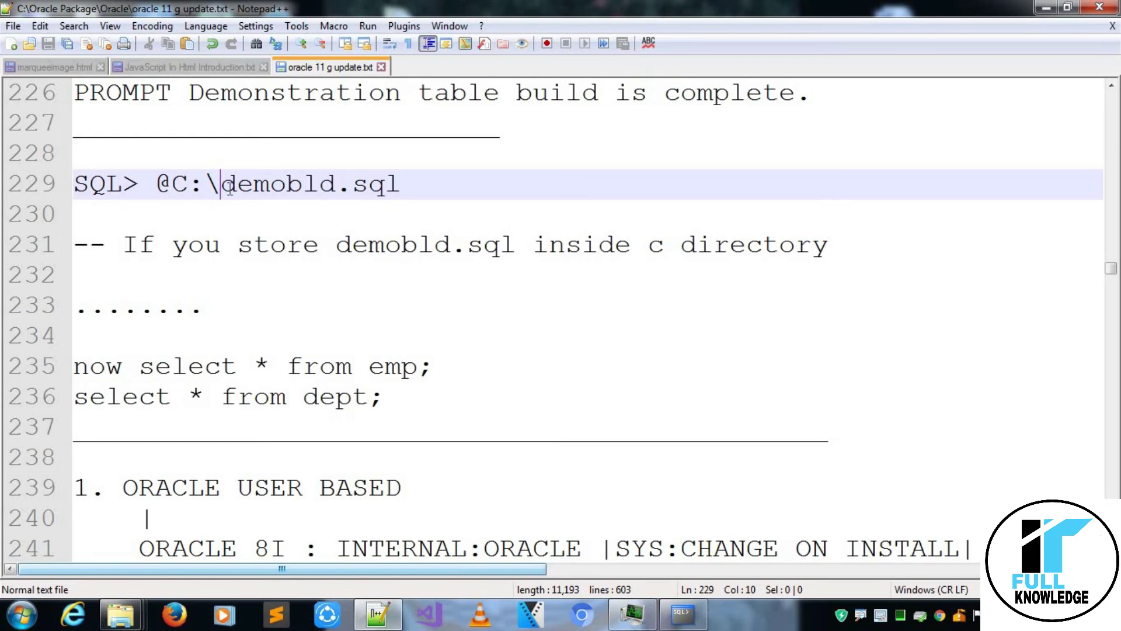
{"action": "left_click", "coordinate": [361, 321]}
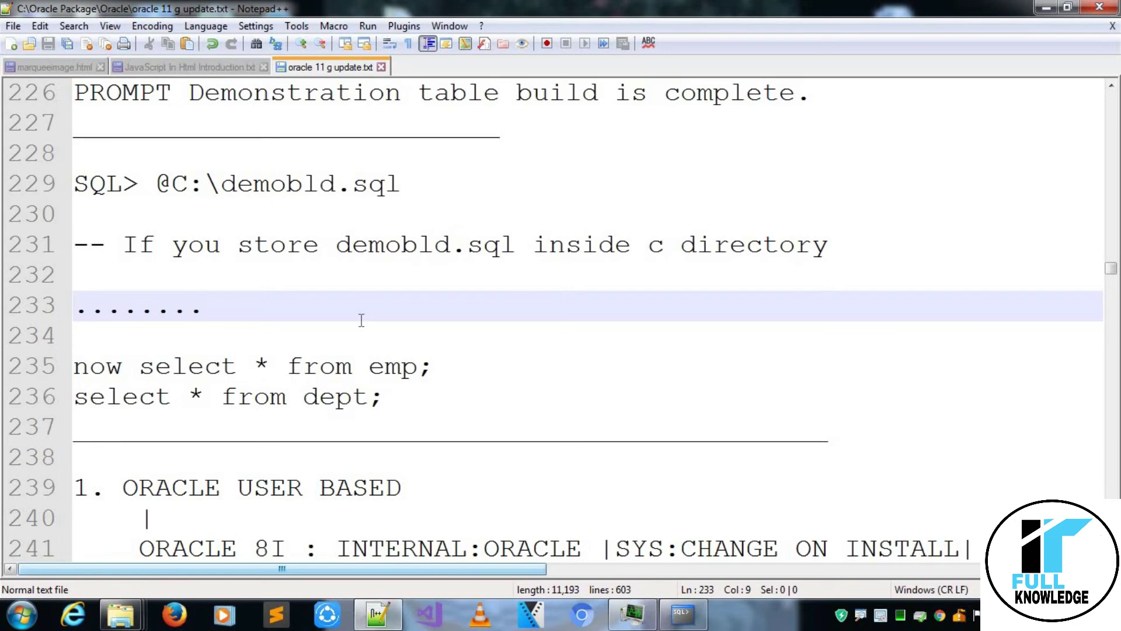
{"action": "key", "text": "super+e"}
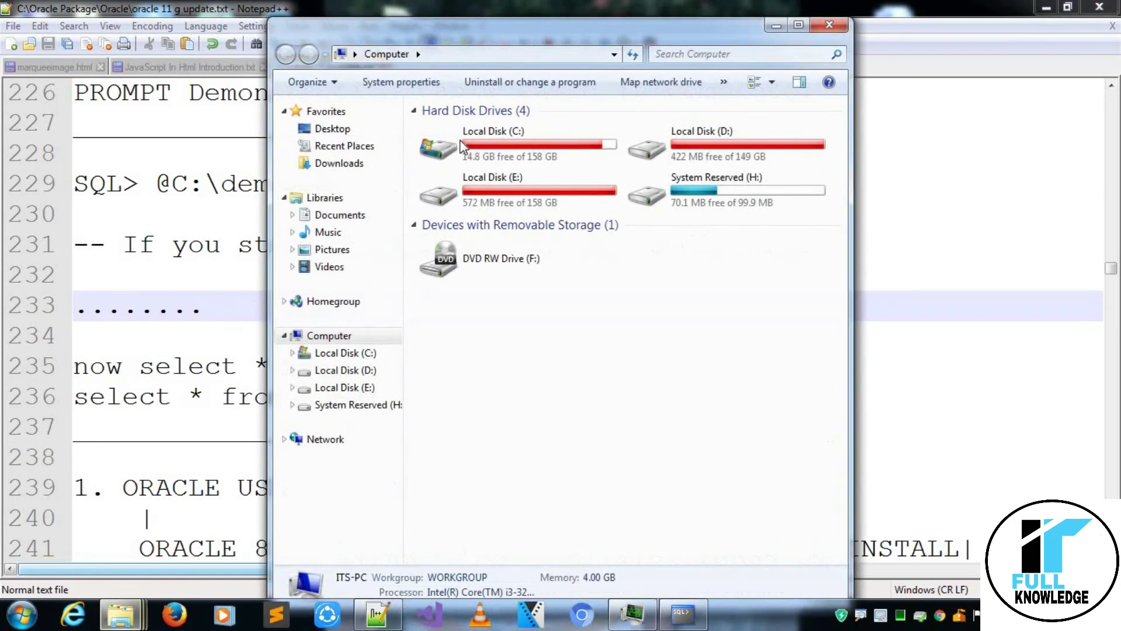
Open Local Disk (C:), maximize Explorer, and copy the demobld file from the Oracle Package folder.
{"action": "left_click", "coordinate": [496, 140]}
{"action": "double_click", "coordinate": [496, 140]}
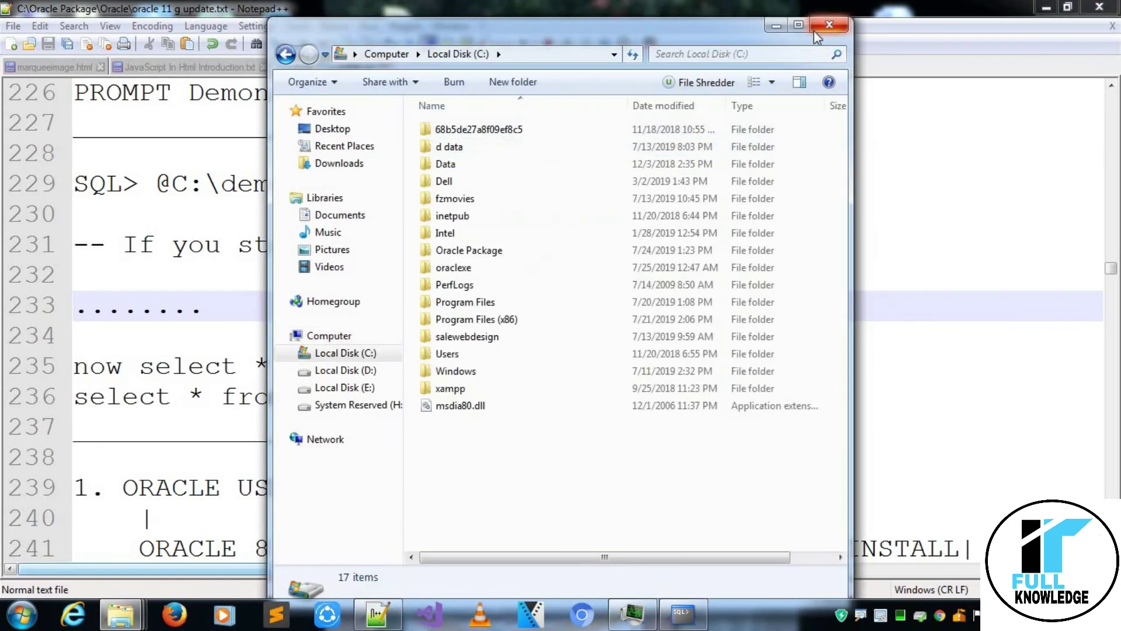
{"action": "left_click", "coordinate": [797, 25]}
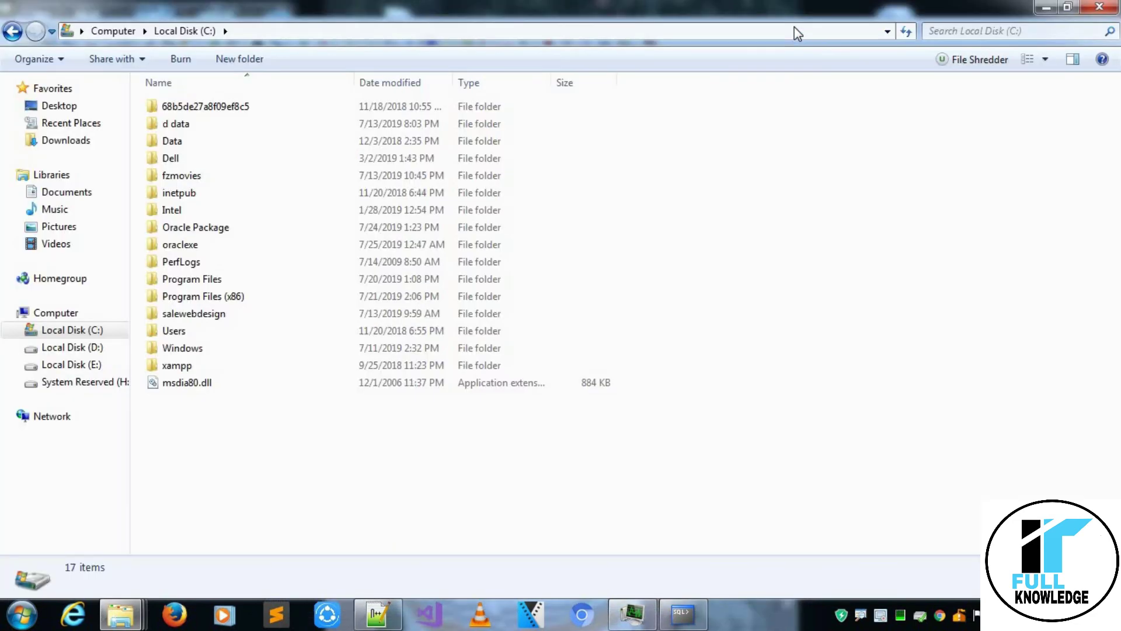
{"action": "double_click", "coordinate": [212, 233]}
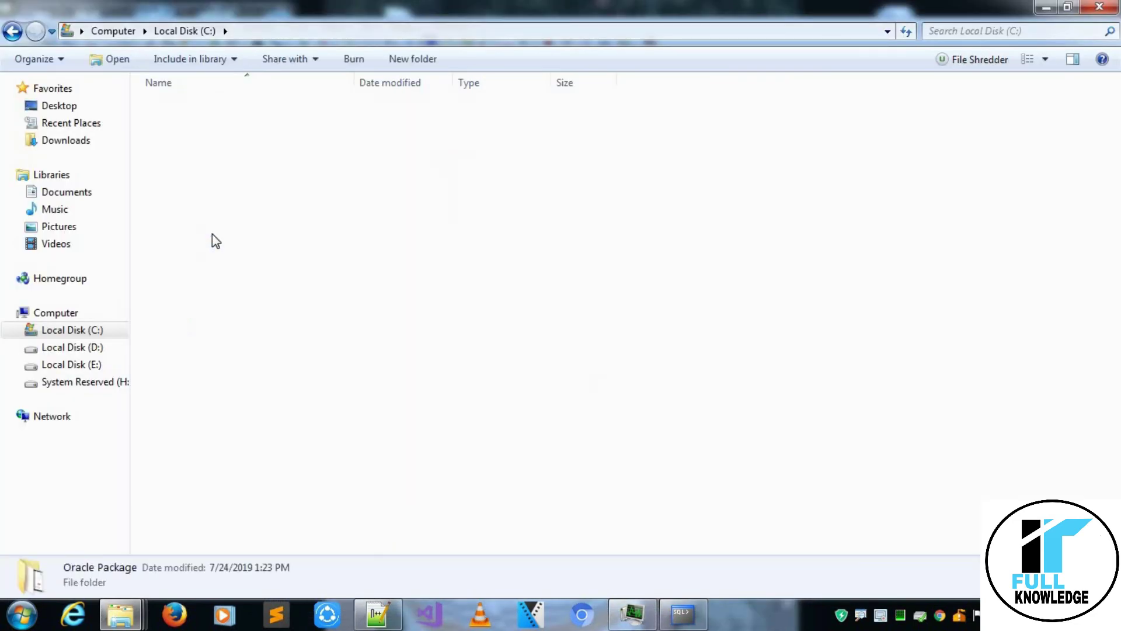
{"action": "left_click", "coordinate": [202, 133]}
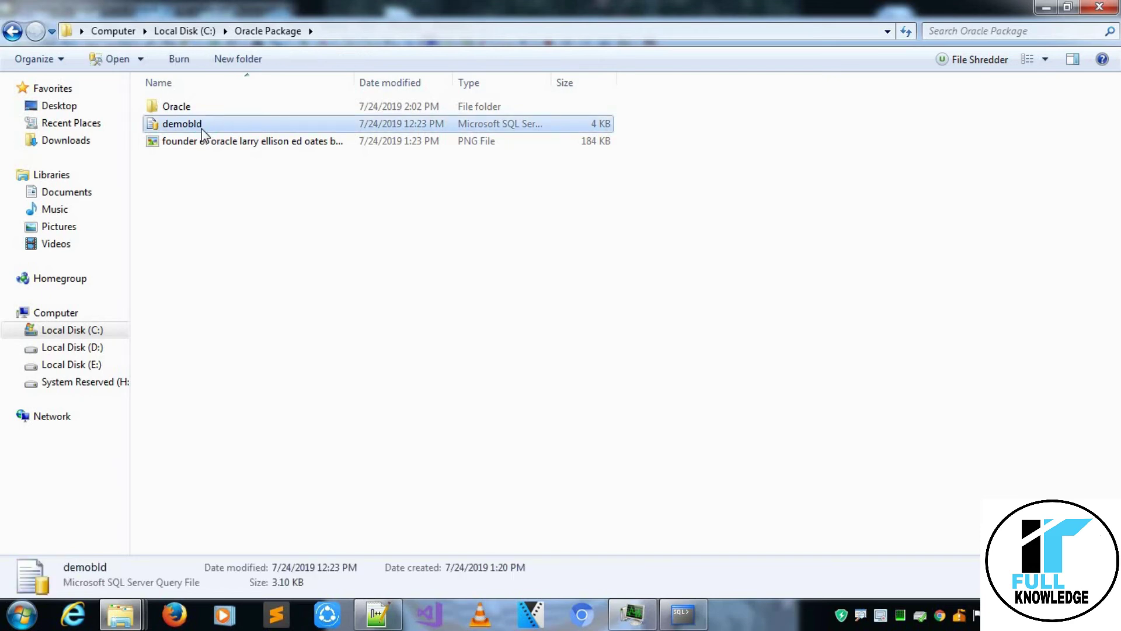
{"action": "right_click", "coordinate": [202, 131]}
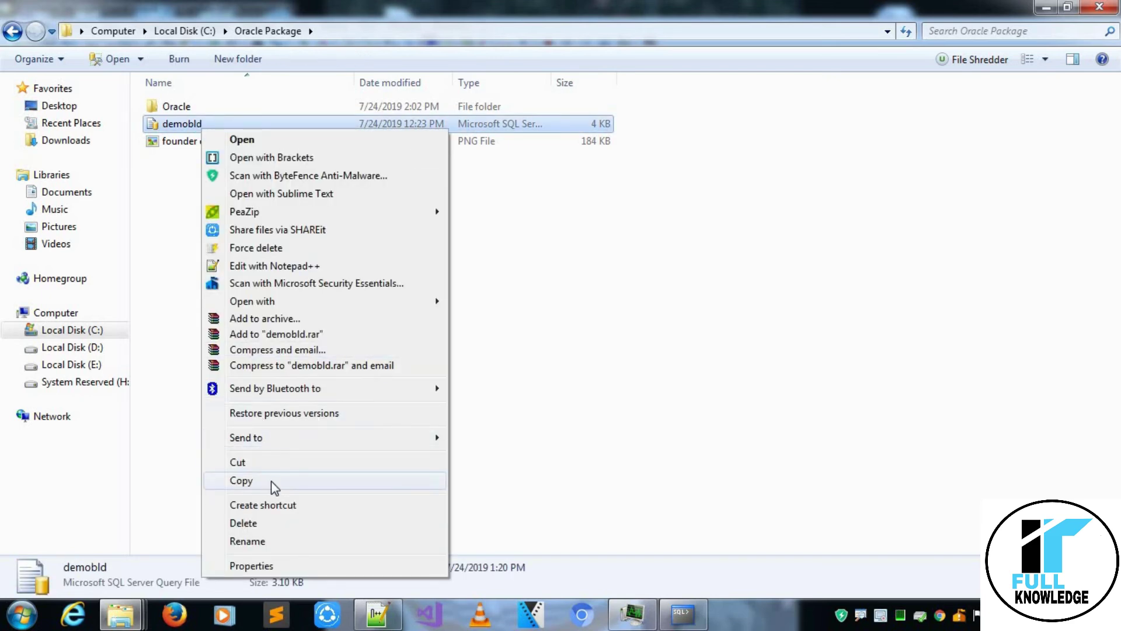
{"action": "left_click", "coordinate": [275, 485]}
Paste demobld.sql into C:\ with administrator permission and restore the SQL console.
{"action": "left_click", "coordinate": [13, 31]}
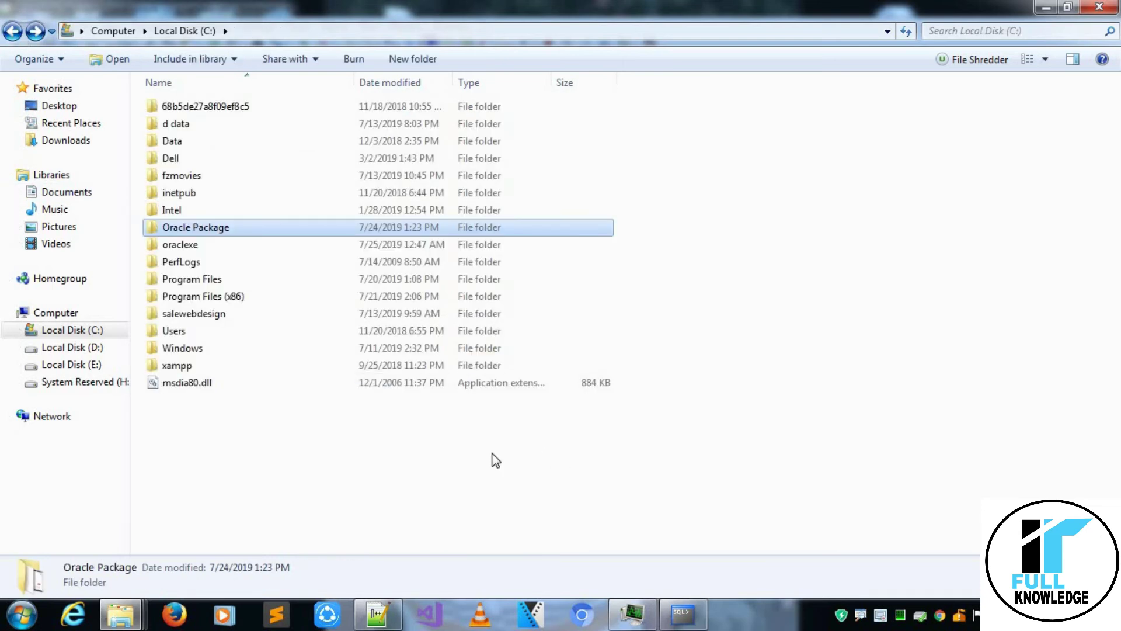
{"action": "key", "text": "ctrl+v"}
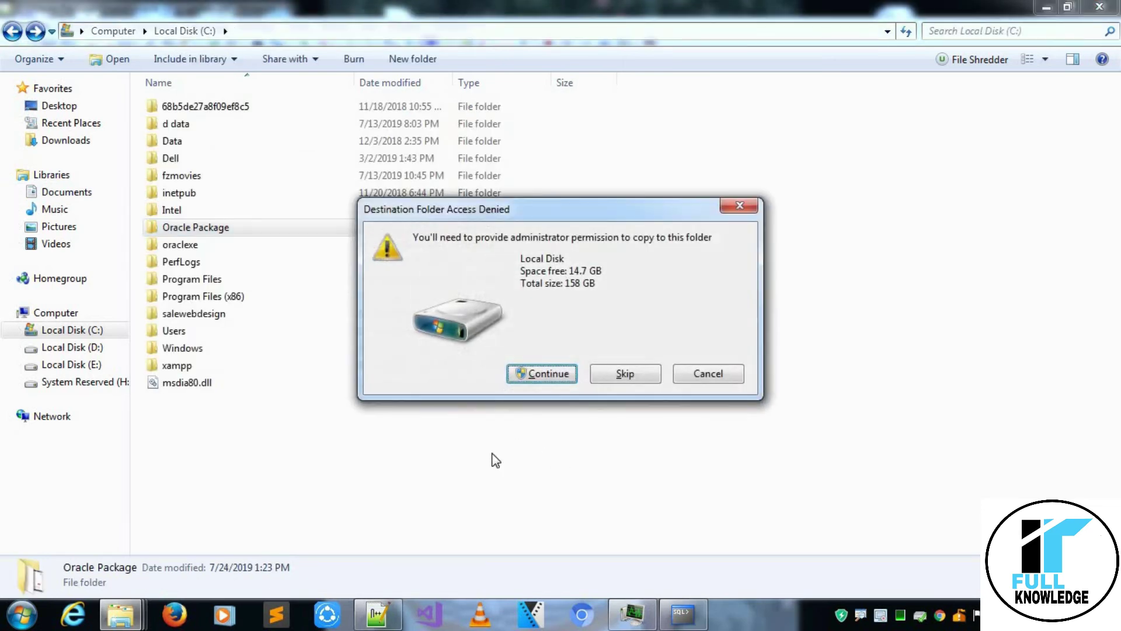
{"action": "left_click", "coordinate": [549, 374]}
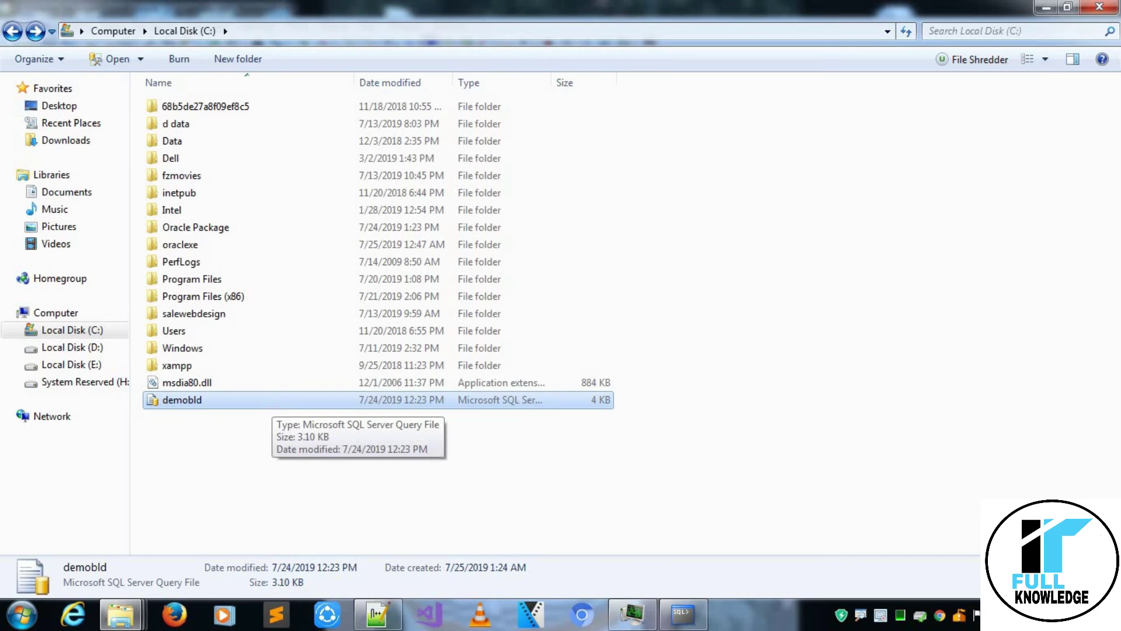
{"action": "left_click", "coordinate": [681, 616]}
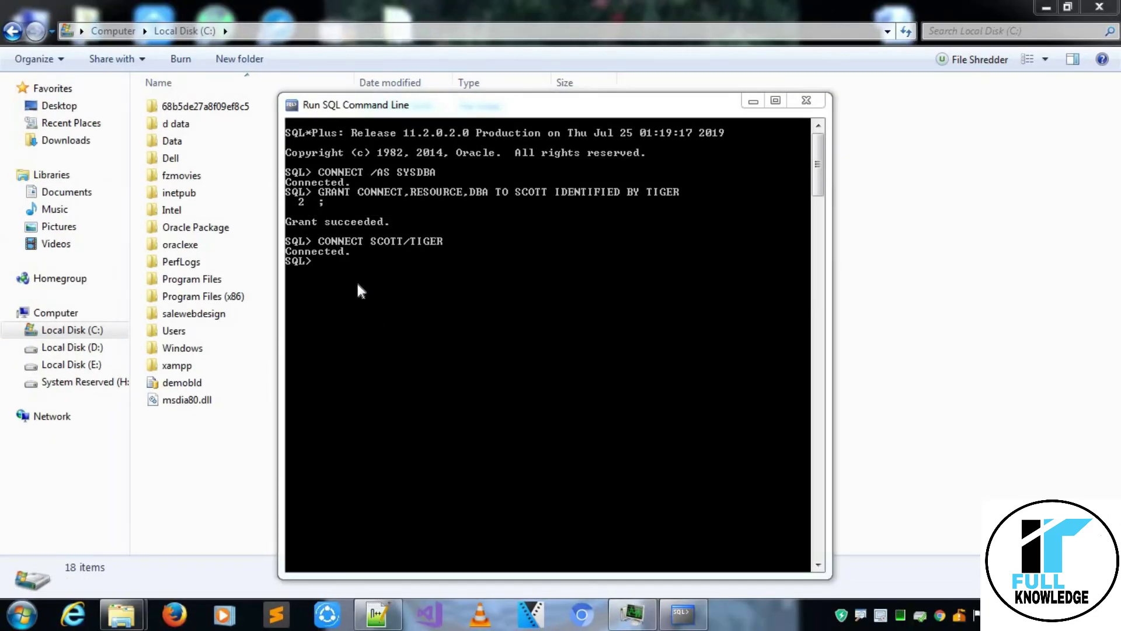
Run @C:\demobld.sql in the SQL console until the demonstration table build completes.
{"action": "left_click", "coordinate": [355, 280]}
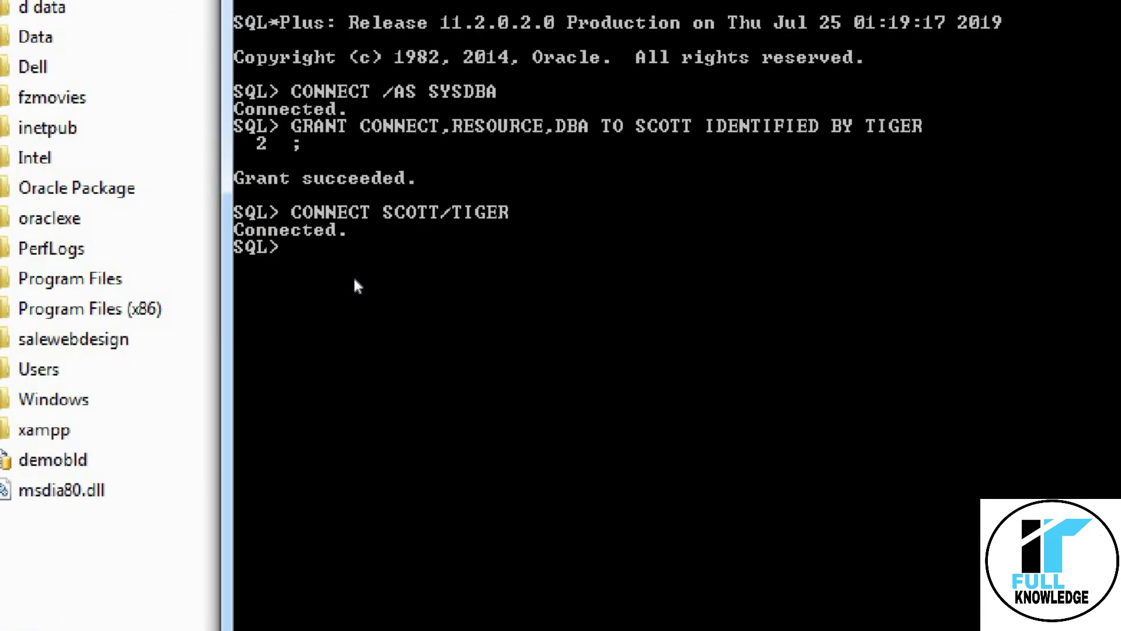
{"action": "type", "text": "@C:\\de"}
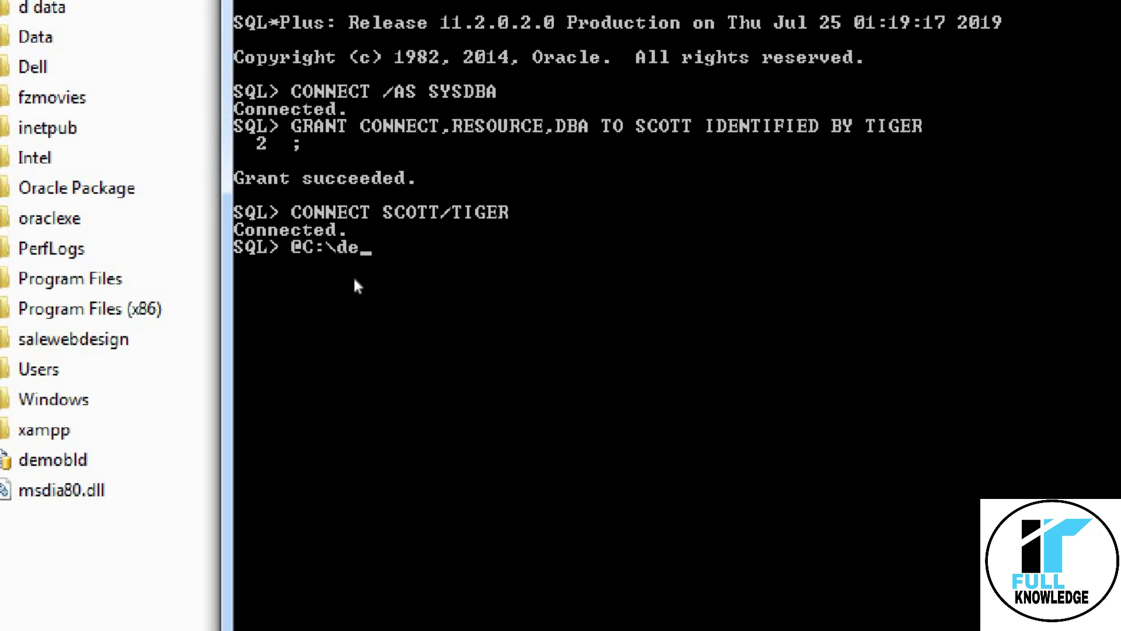
{"action": "type", "text": "mobld.sql"}
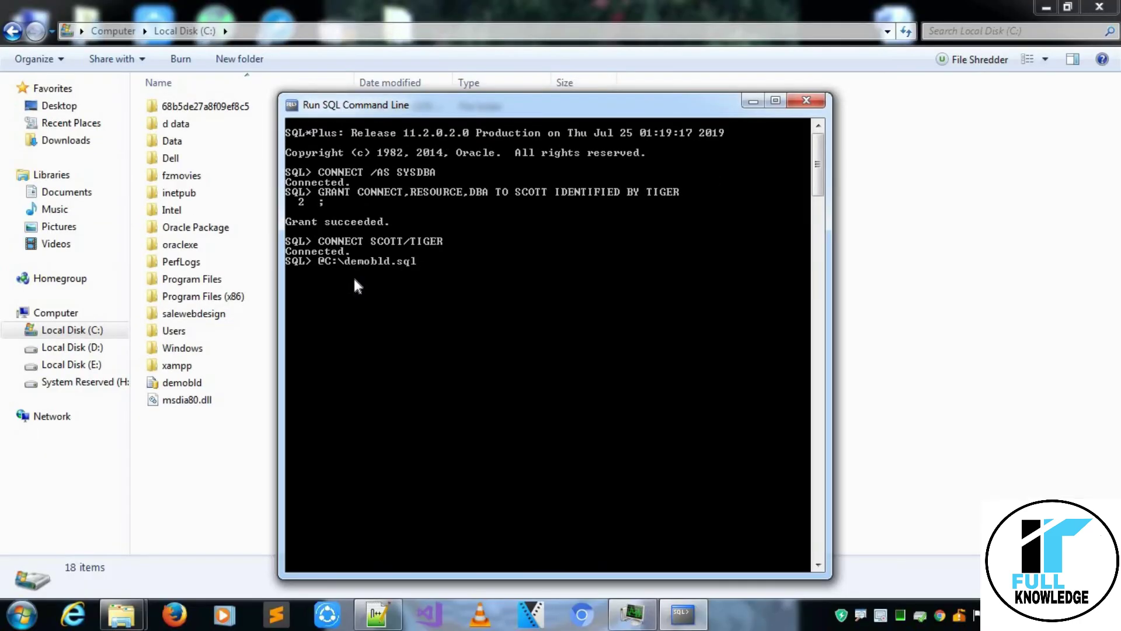
{"action": "key", "text": "Return"}
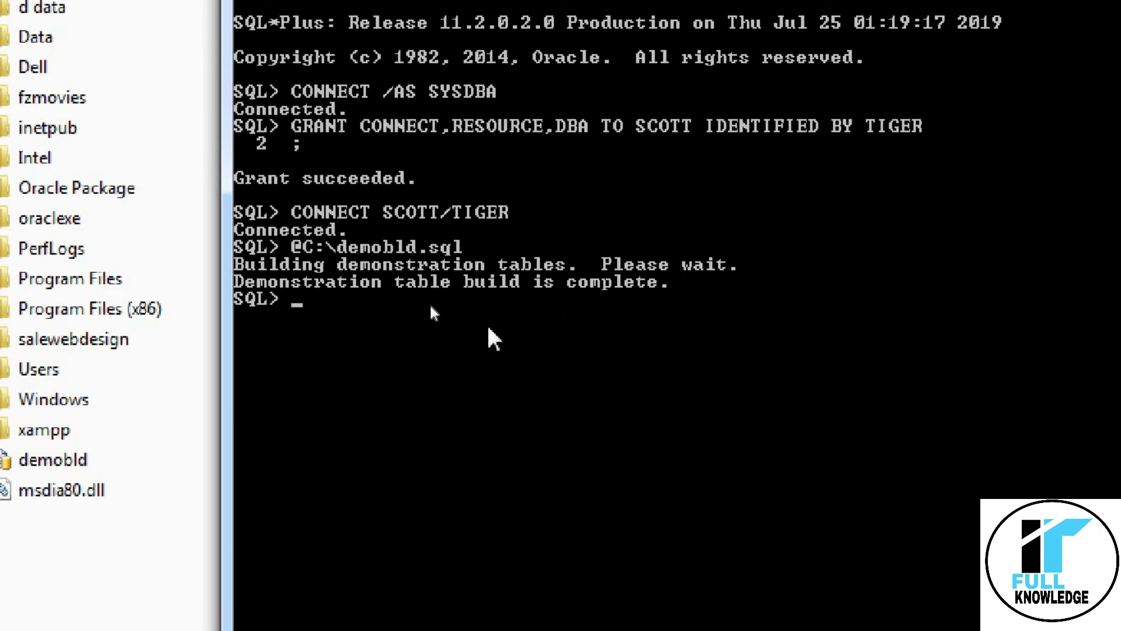
Run select * from emp; and review the 14 employee rows, resizing the console.
{"action": "type", "text": "select * fr"}
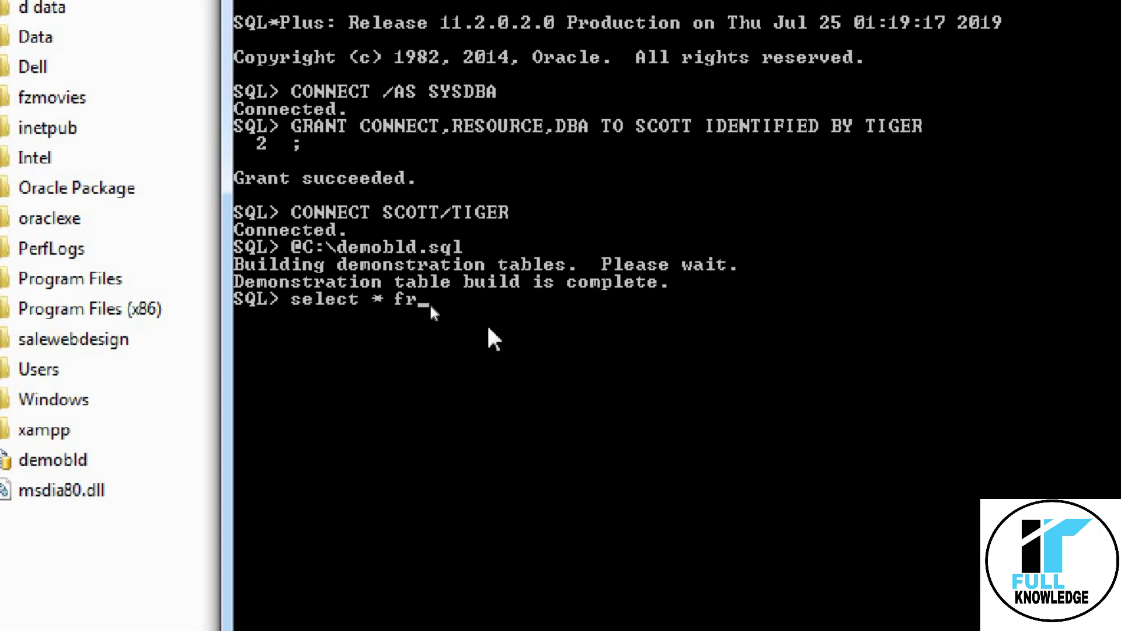
{"action": "type", "text": "om emp;"}
{"action": "key", "text": "Return"}
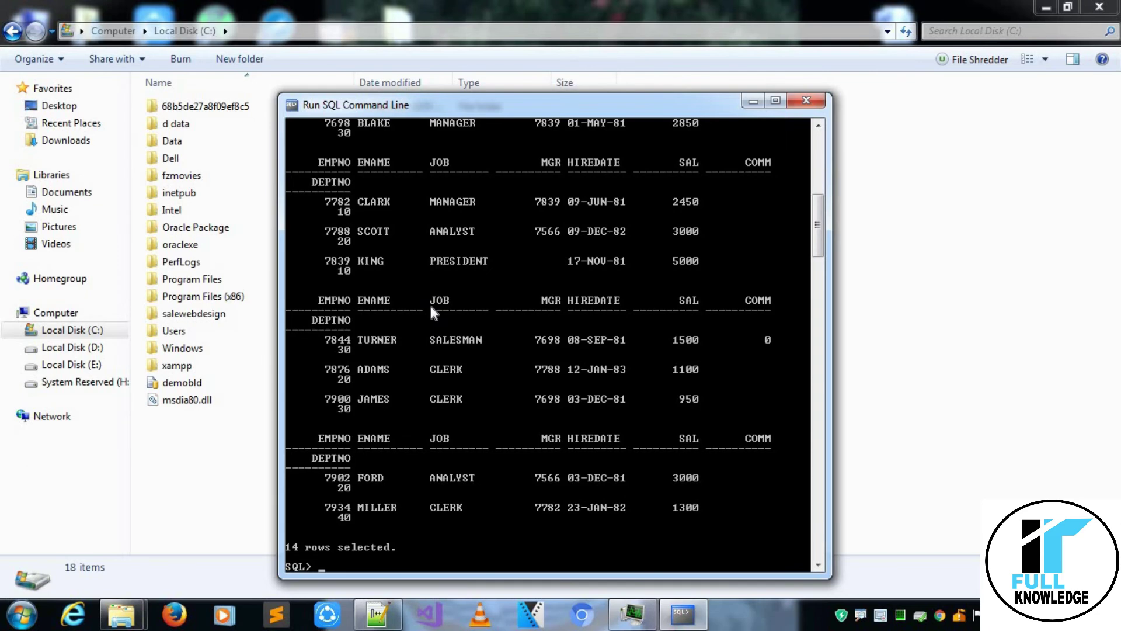
{"action": "scroll", "coordinate": [429, 302], "scroll_direction": "up", "scroll_amount": 15}
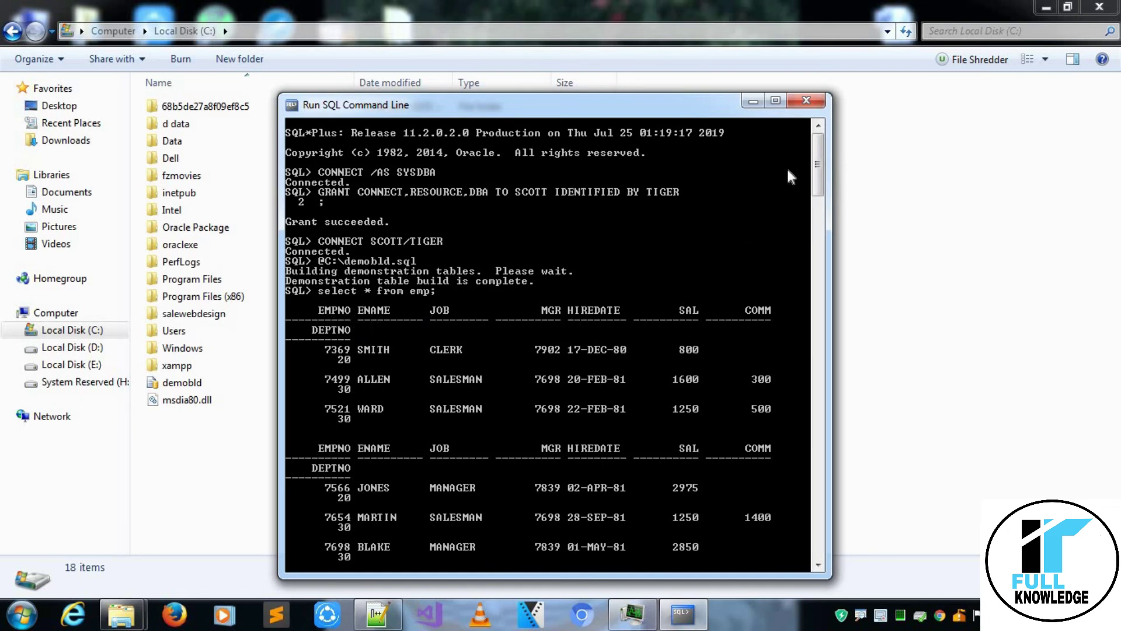
{"action": "left_click", "coordinate": [779, 108]}
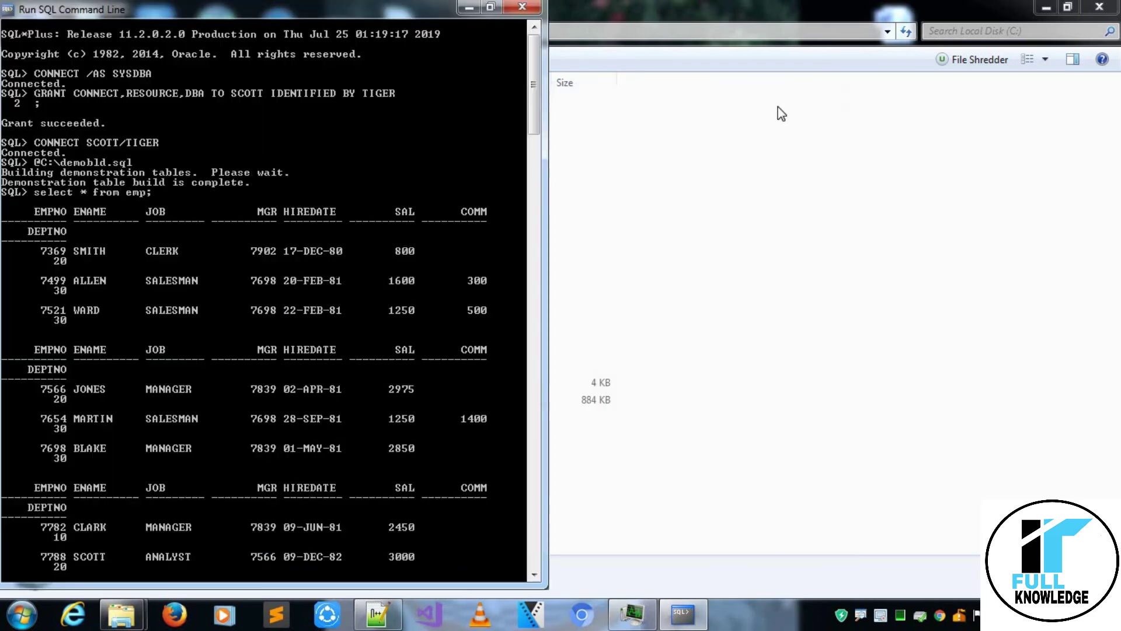
{"action": "left_click", "coordinate": [490, 8]}
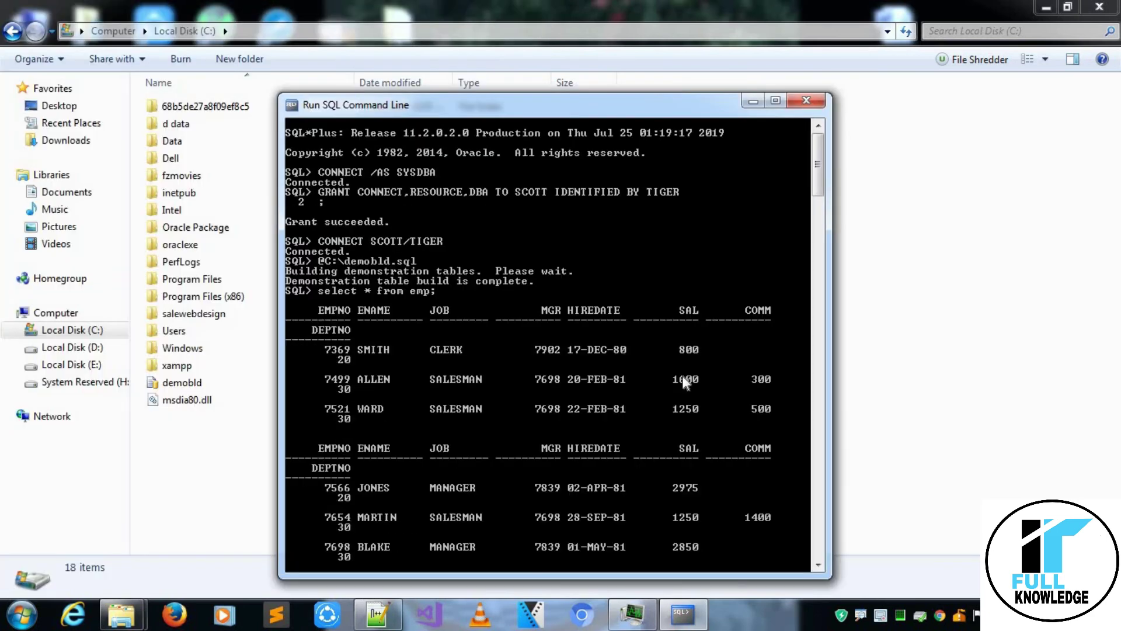
{"action": "left_click", "coordinate": [816, 552]}
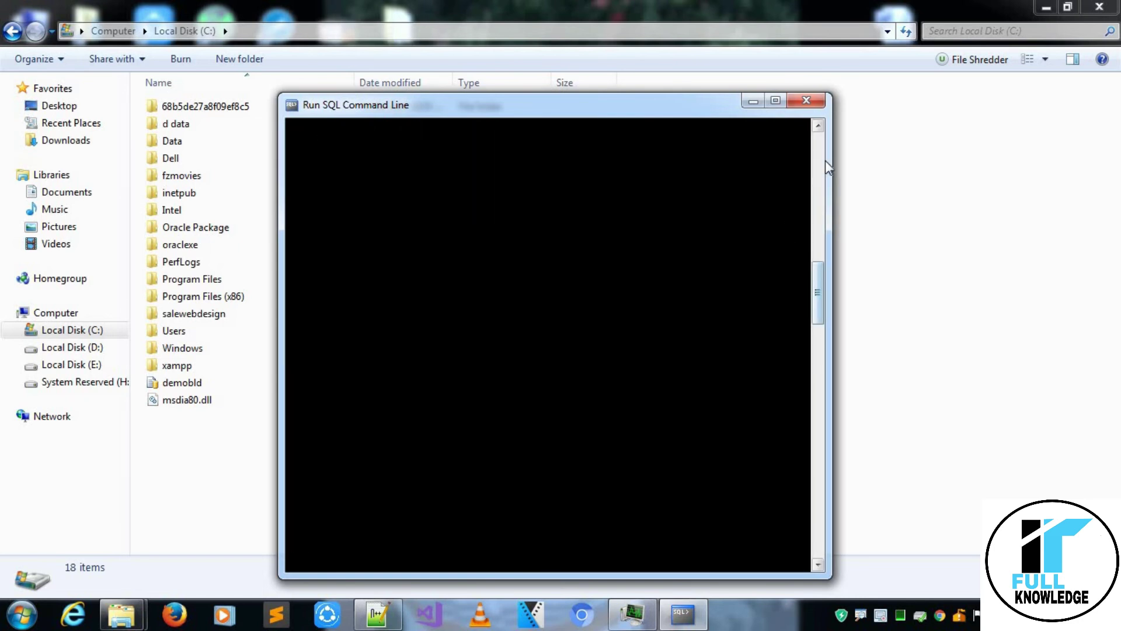
{"action": "left_click", "coordinate": [818, 125]}
{"action": "left_click", "coordinate": [818, 125]}
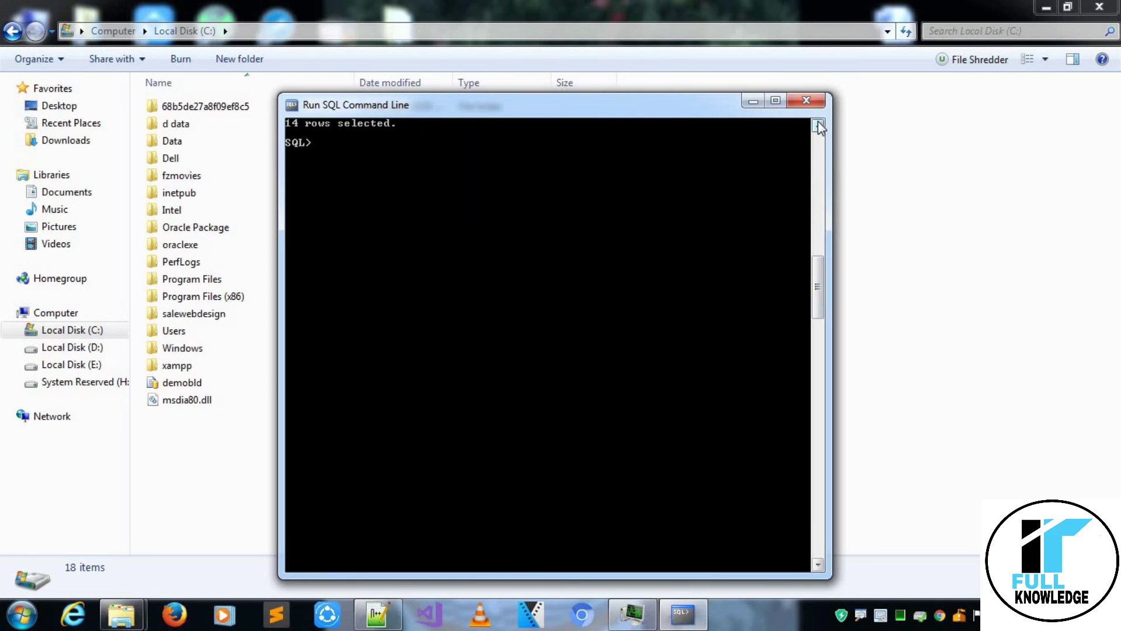
{"action": "left_click", "coordinate": [818, 125]}
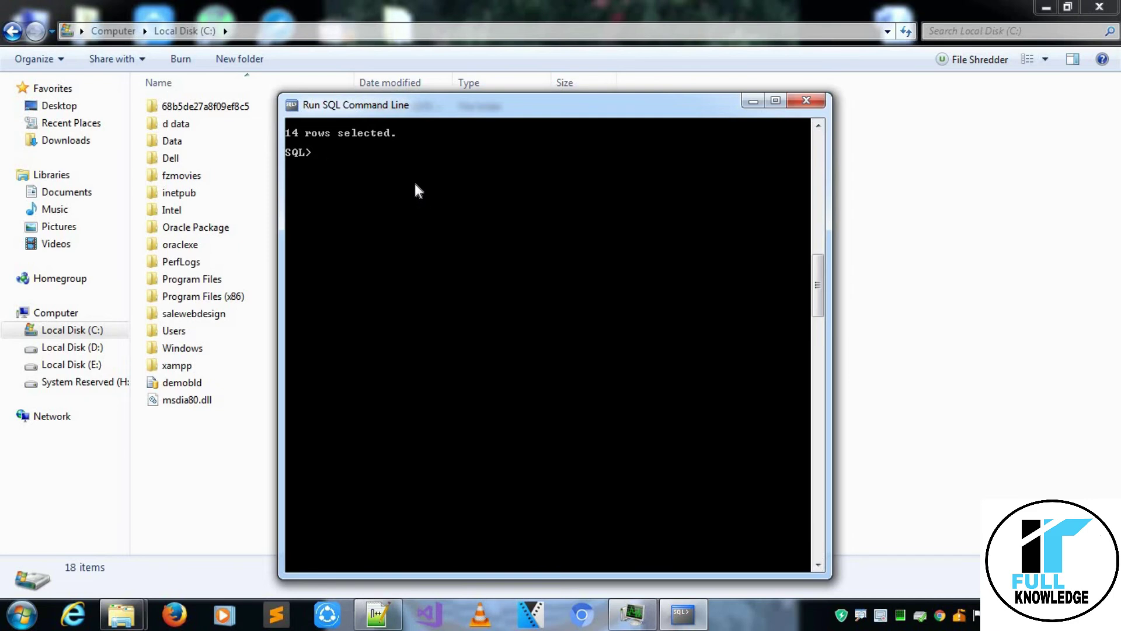
Clear the console with CL SCR after CLRSCR is rejected as unknown.
{"action": "type", "text": "CLRSCR"}
{"action": "key", "text": "Return"}
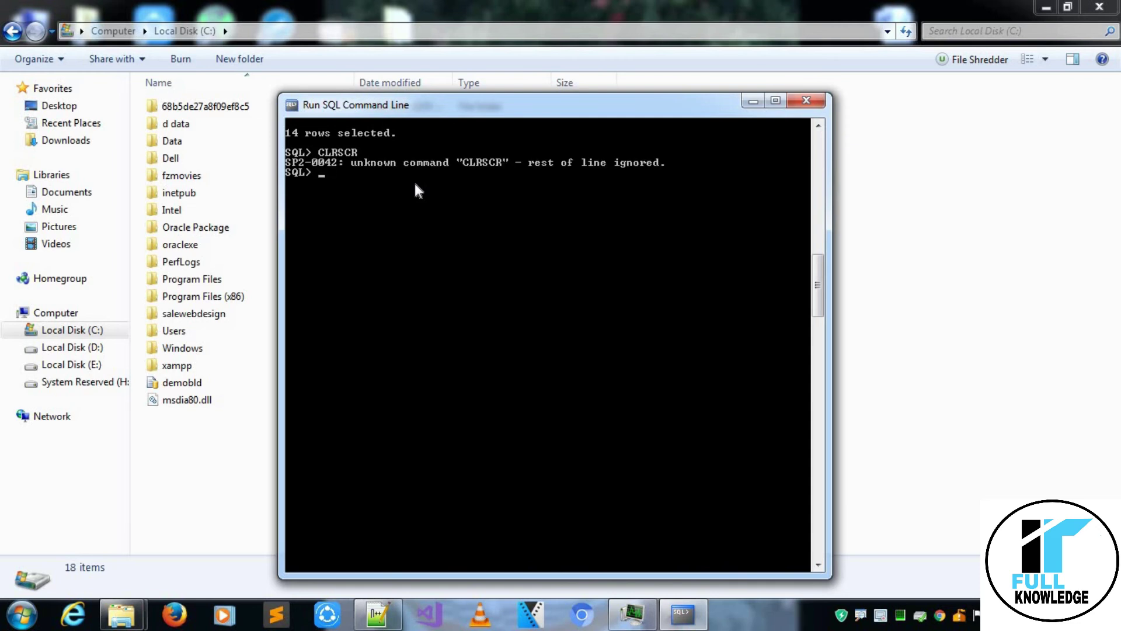
{"action": "type", "text": "CL SCR"}
{"action": "key", "text": "Return"}
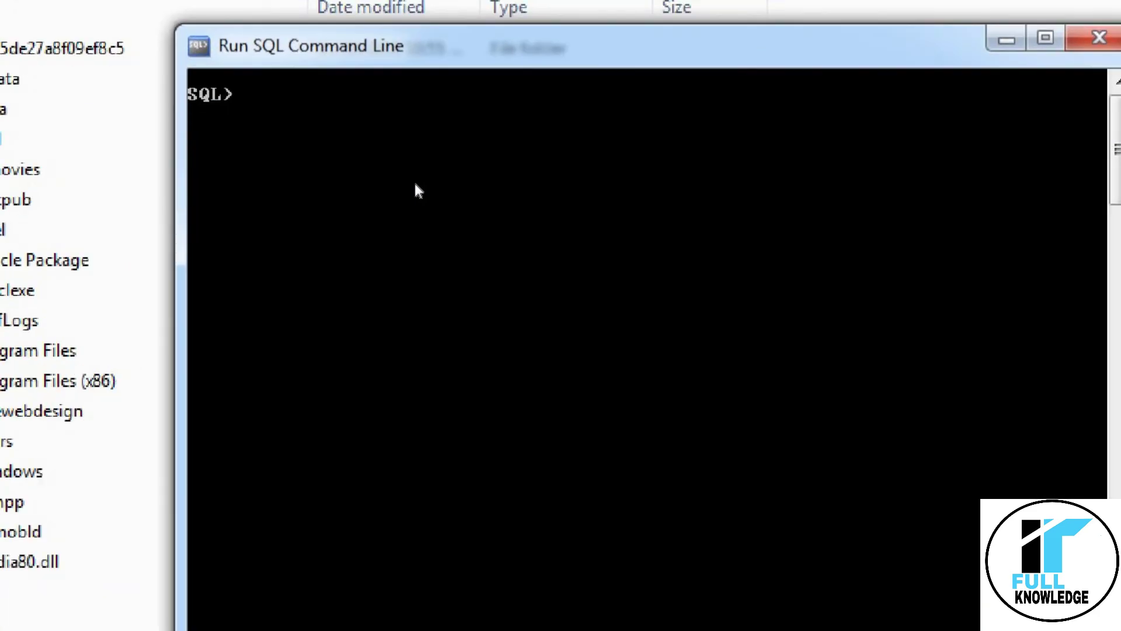
Query the DEPT table with select * from dept; after department queries fail with ORA-00942.
{"action": "type", "text": "select * from depar"}
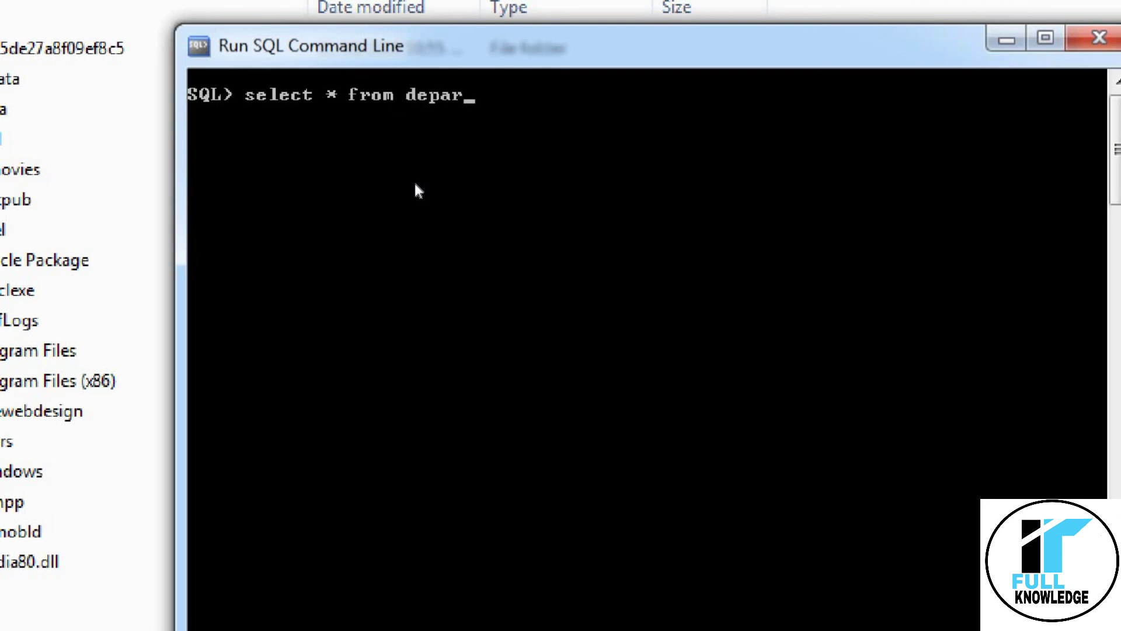
{"action": "type", "text": "tment;"}
{"action": "key", "text": "Return"}
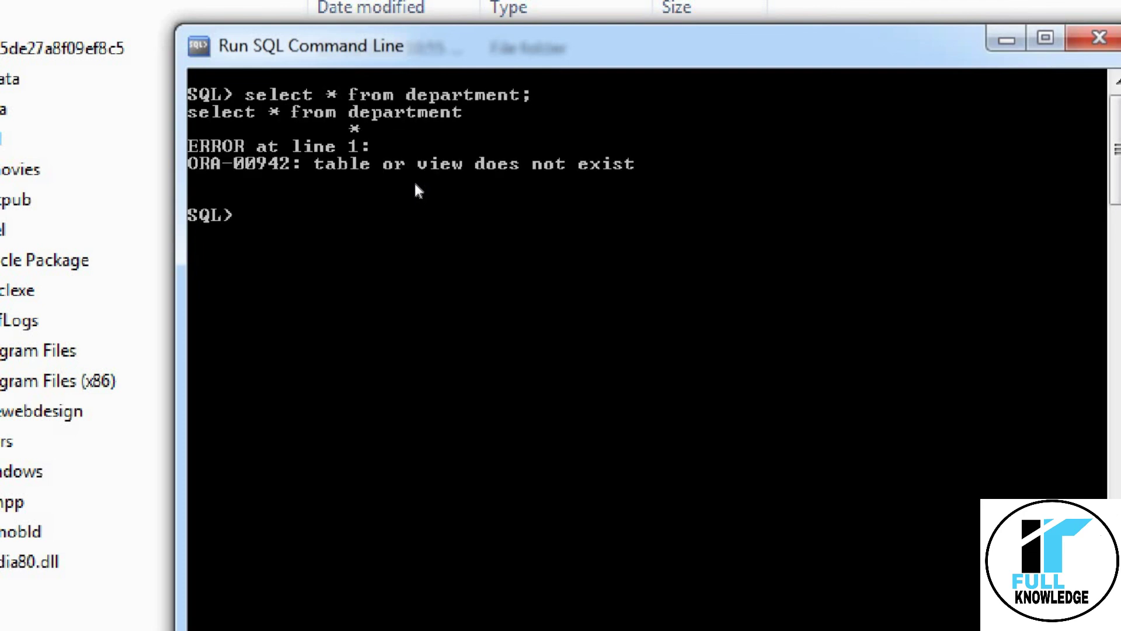
{"action": "type", "text": "select * from "}
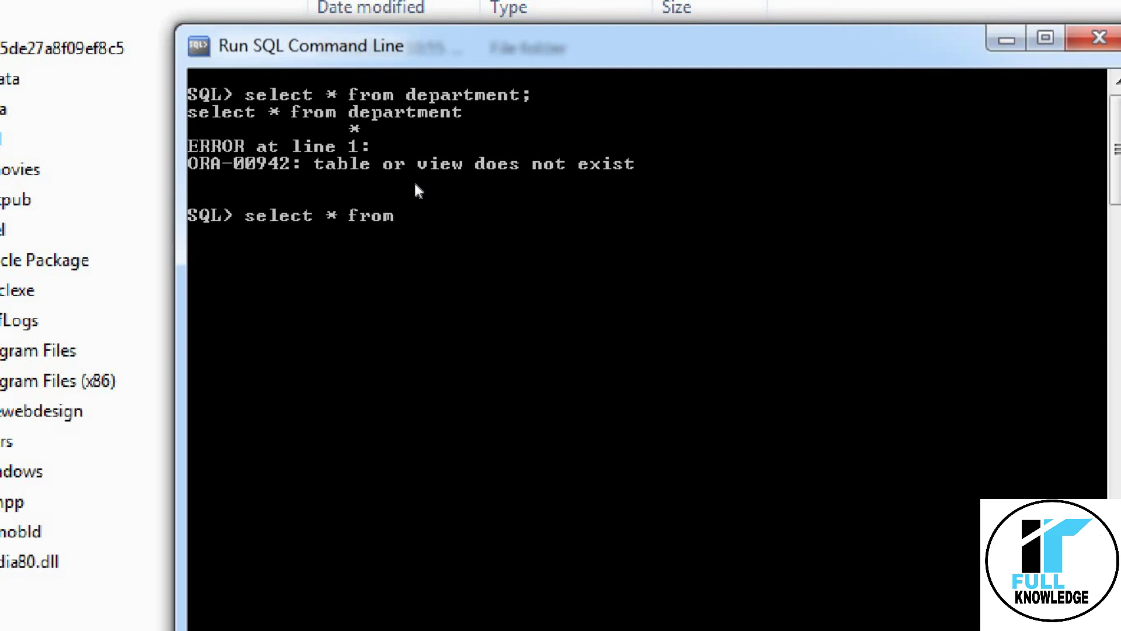
{"action": "type", "text": "Department;"}
{"action": "key", "text": "Return"}
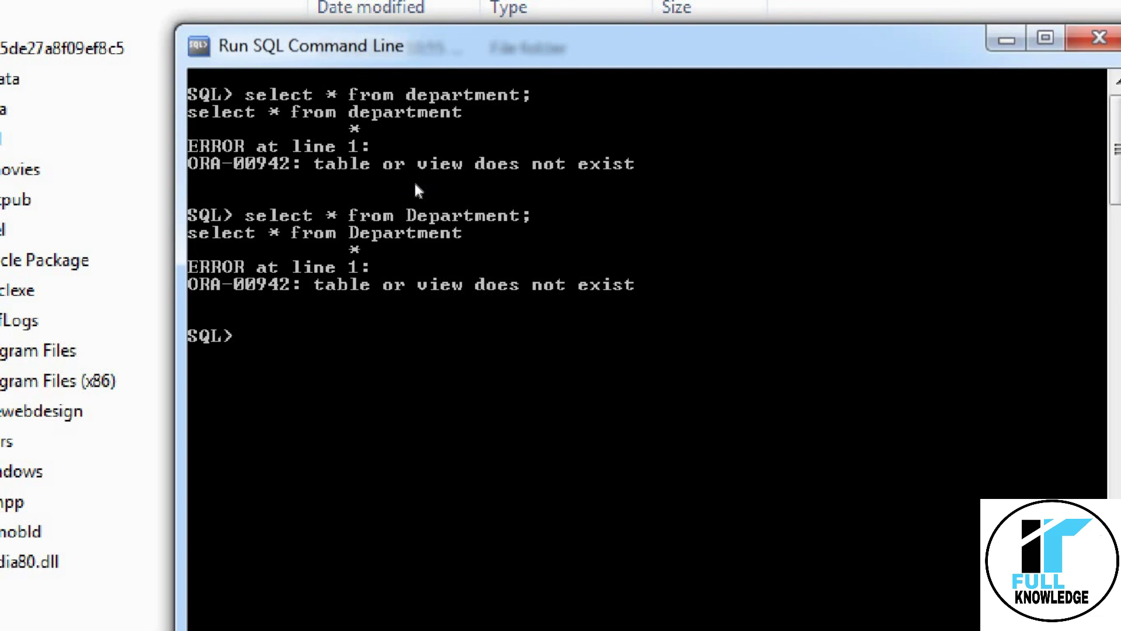
{"action": "type", "text": "select * fro"}
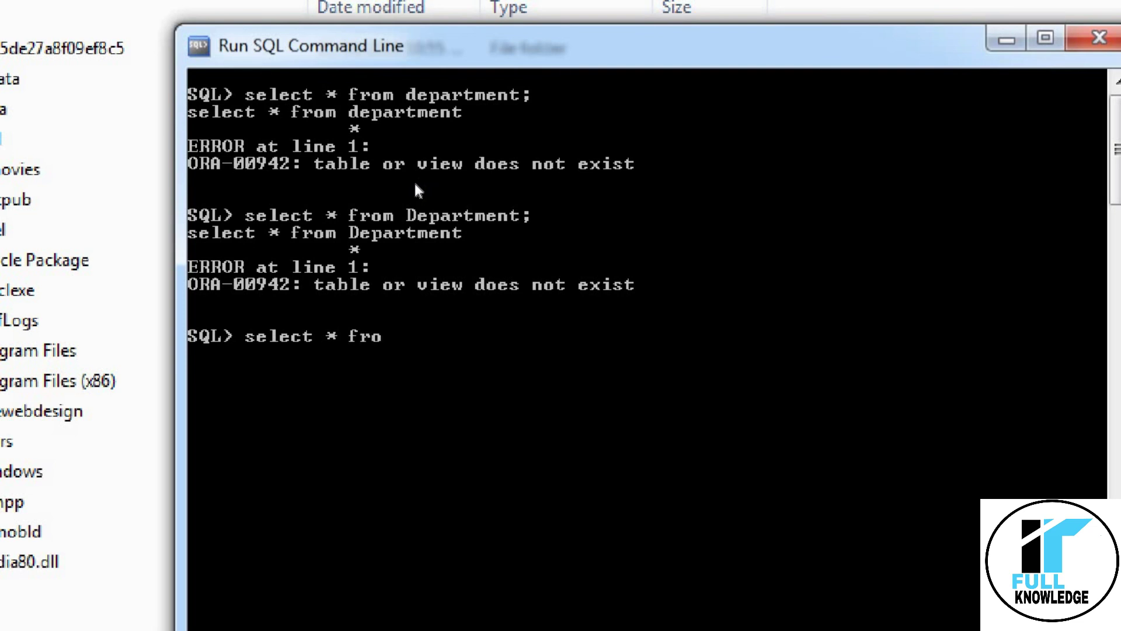
{"action": "type", "text": "m dept"}
{"action": "key", "text": "Return"}
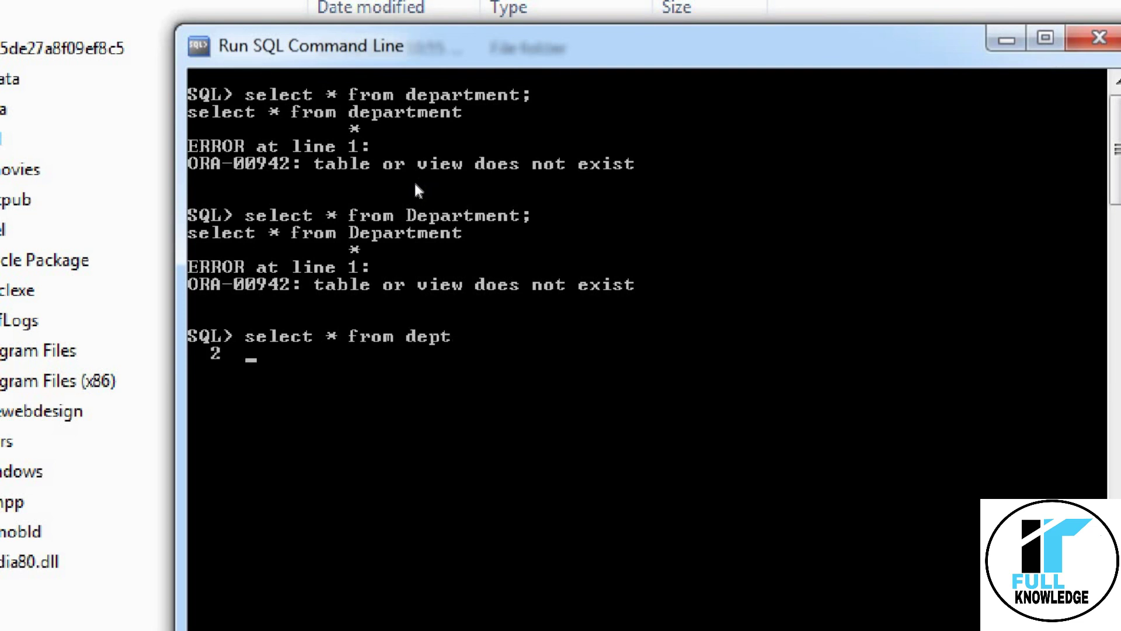
{"action": "type", "text": ";"}
{"action": "key", "text": "Return"}
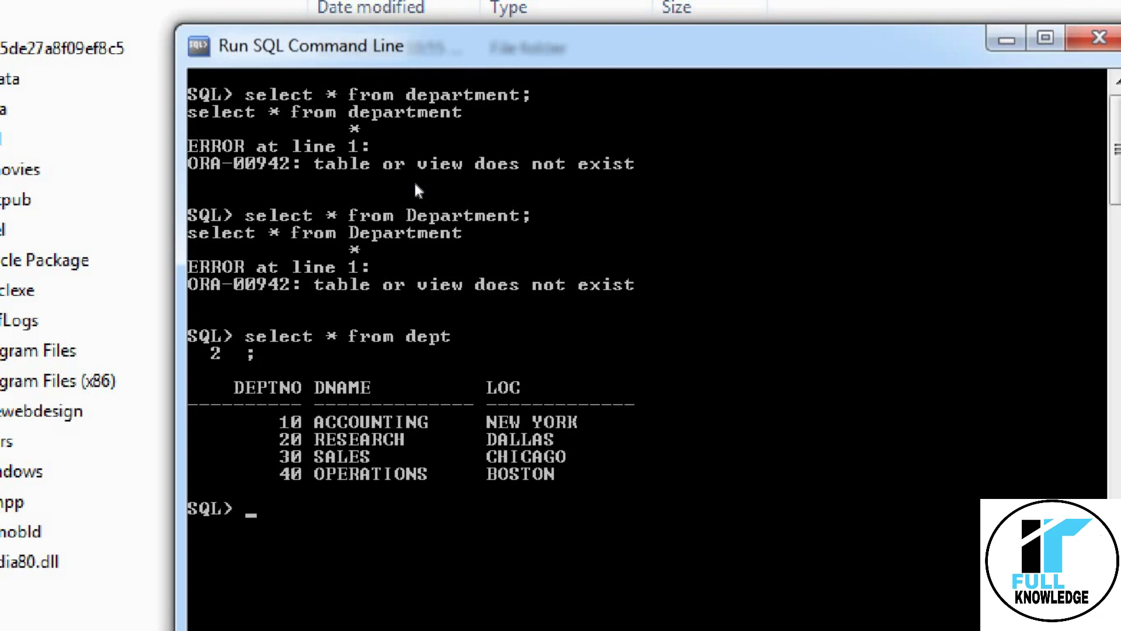
Type the query select * from TAB; to list the schema's tables.
{"action": "type", "text": "seel"}
{"action": "key", "text": "BackSpace"}
{"action": "key", "text": "BackSpace"}
{"action": "type", "text": "lect * from TA"}
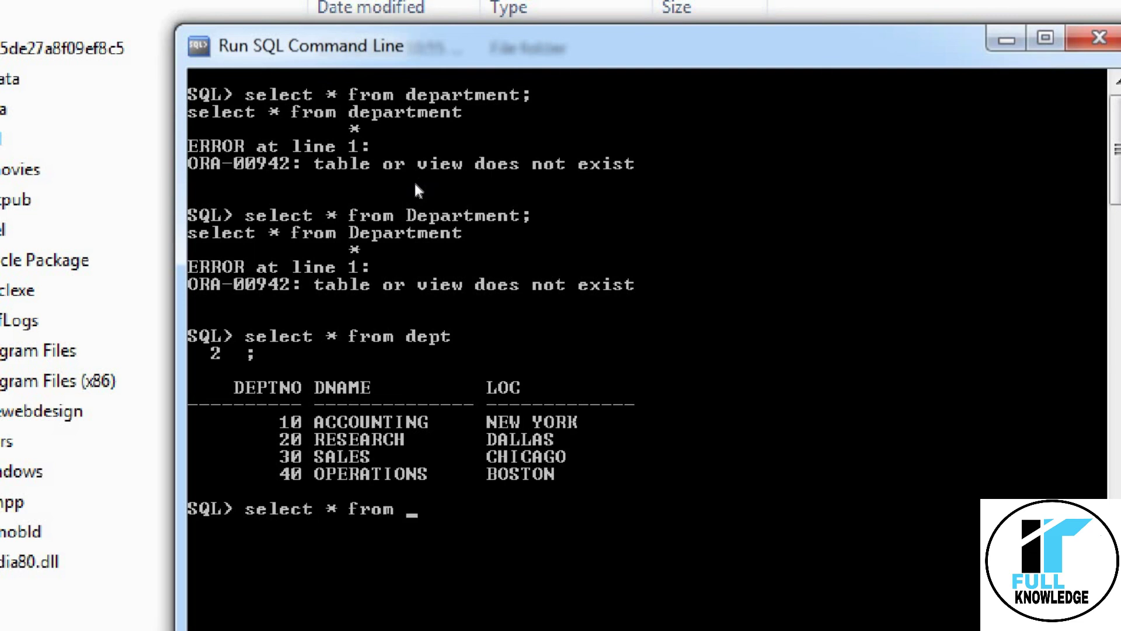
{"action": "type", "text": "B;"}
List the DEPT and EMP tables, then confirm the session user is SCOTT with Show User.
{"action": "key", "text": "Return"}
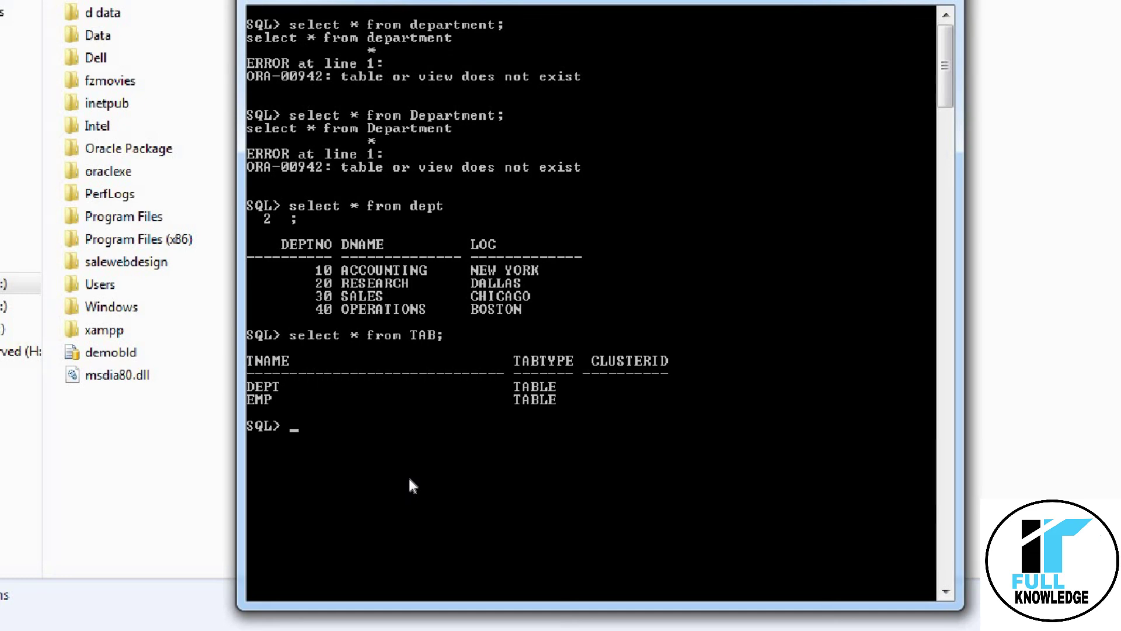
{"action": "type", "text": "shou"}
{"action": "key", "text": "BackSpace"}
{"action": "type", "text": "w"}
{"action": "key", "text": "BackSpace"}
{"action": "key", "text": "BackSpace"}
{"action": "key", "text": "BackSpace"}
{"action": "key", "text": "BackSpace"}
{"action": "key", "text": "BackSpace"}
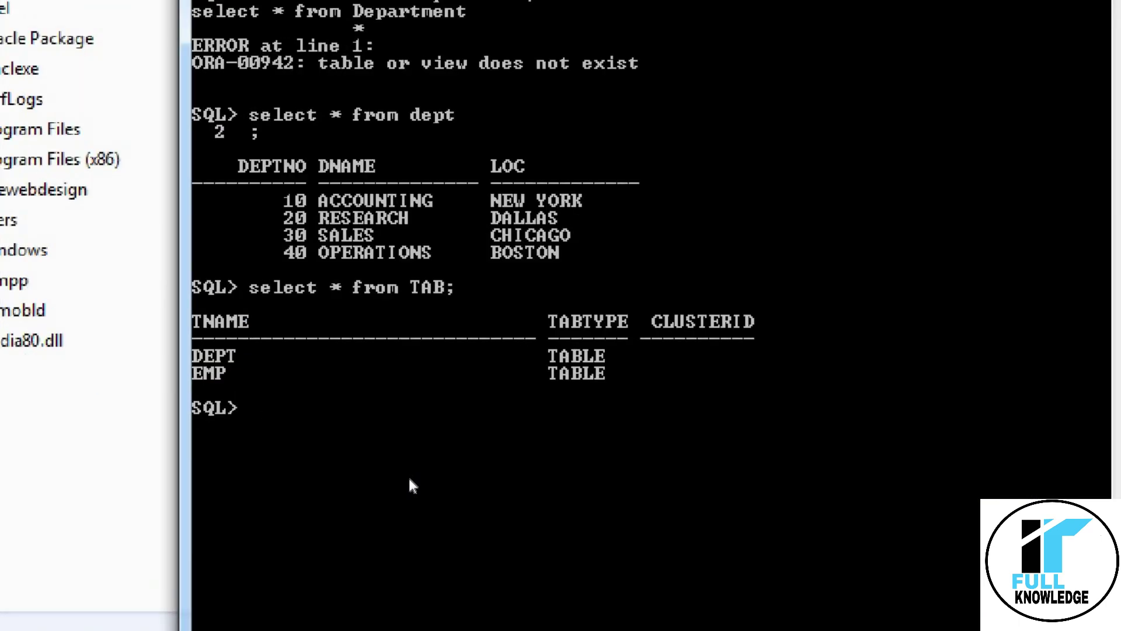
{"action": "type", "text": "Show User"}
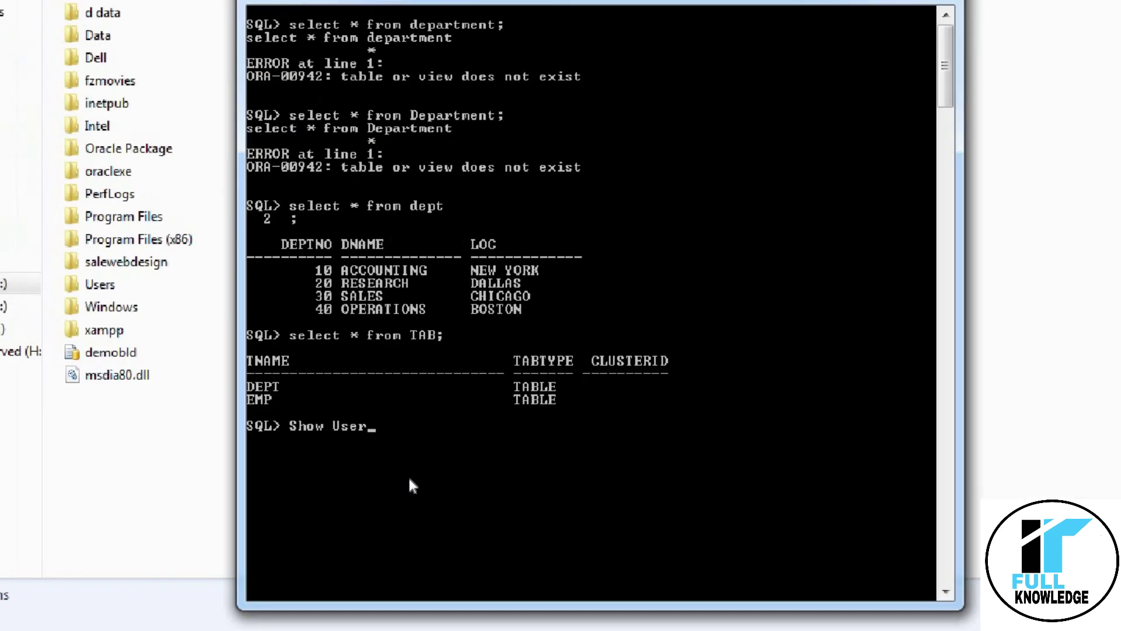
{"action": "key", "text": "Return"}
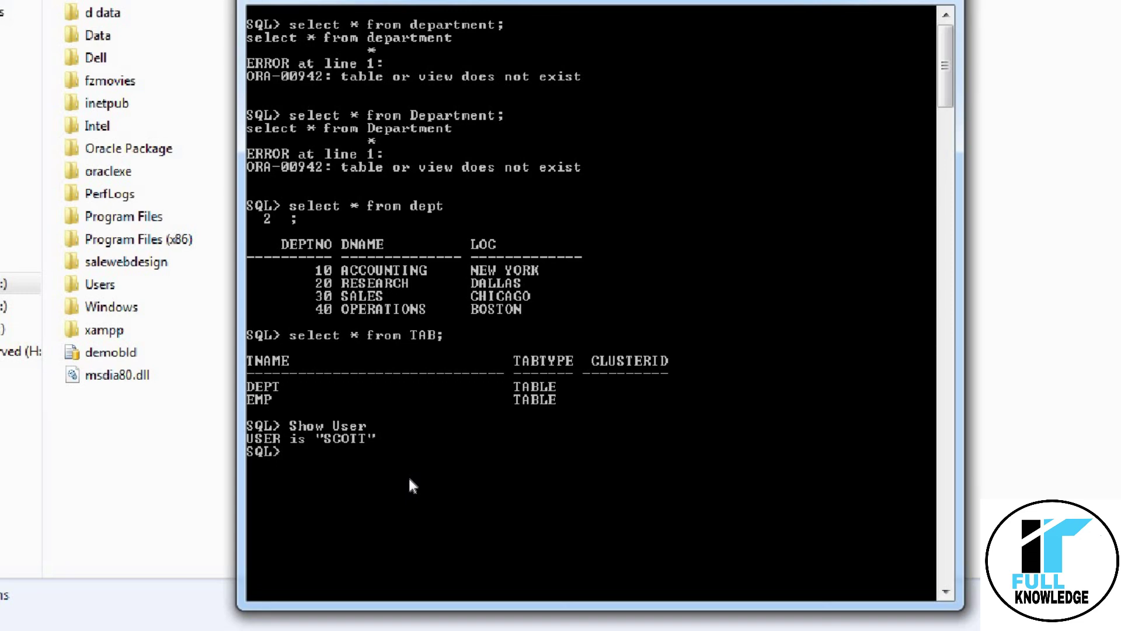